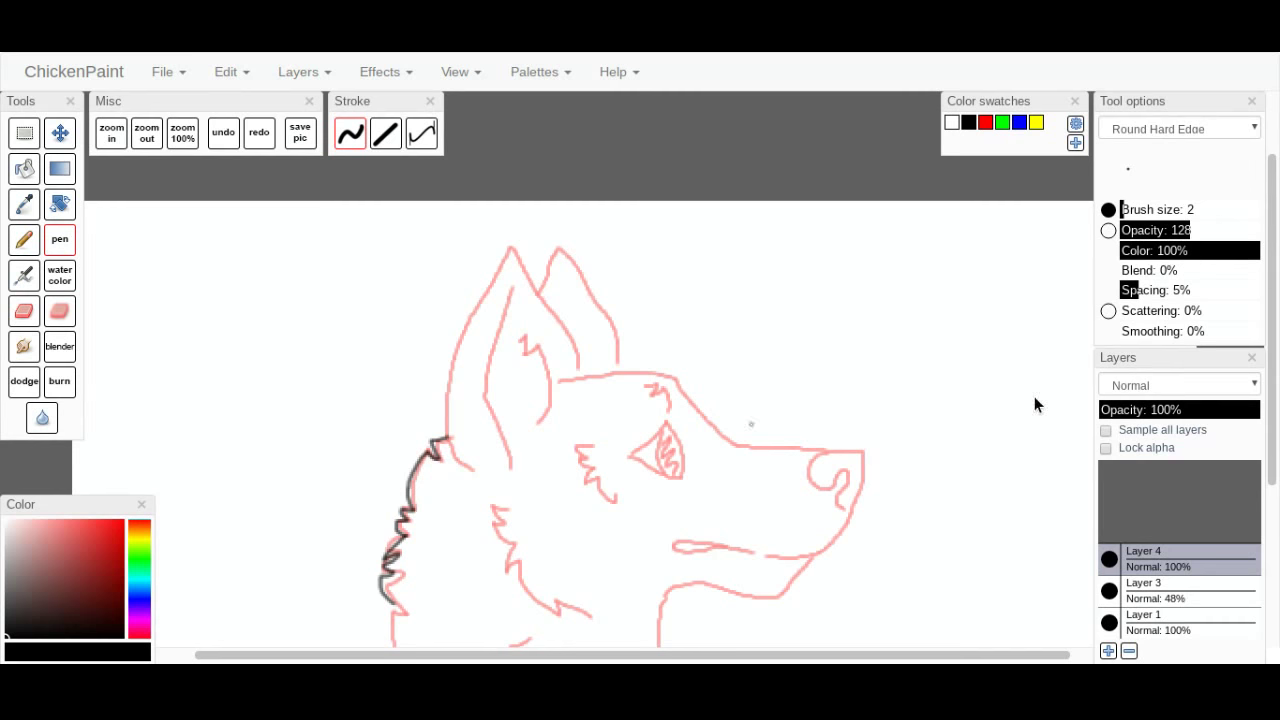
Trace the sketch's back-of-neck fur line down to the back and the small fur tuft inside the neck in black on Layer 4.
mouse_move(1268, 360)
left_mouse_down()
mouse_move(1268, 485)
mouse_move(1257, 419)
left_mouse_up()
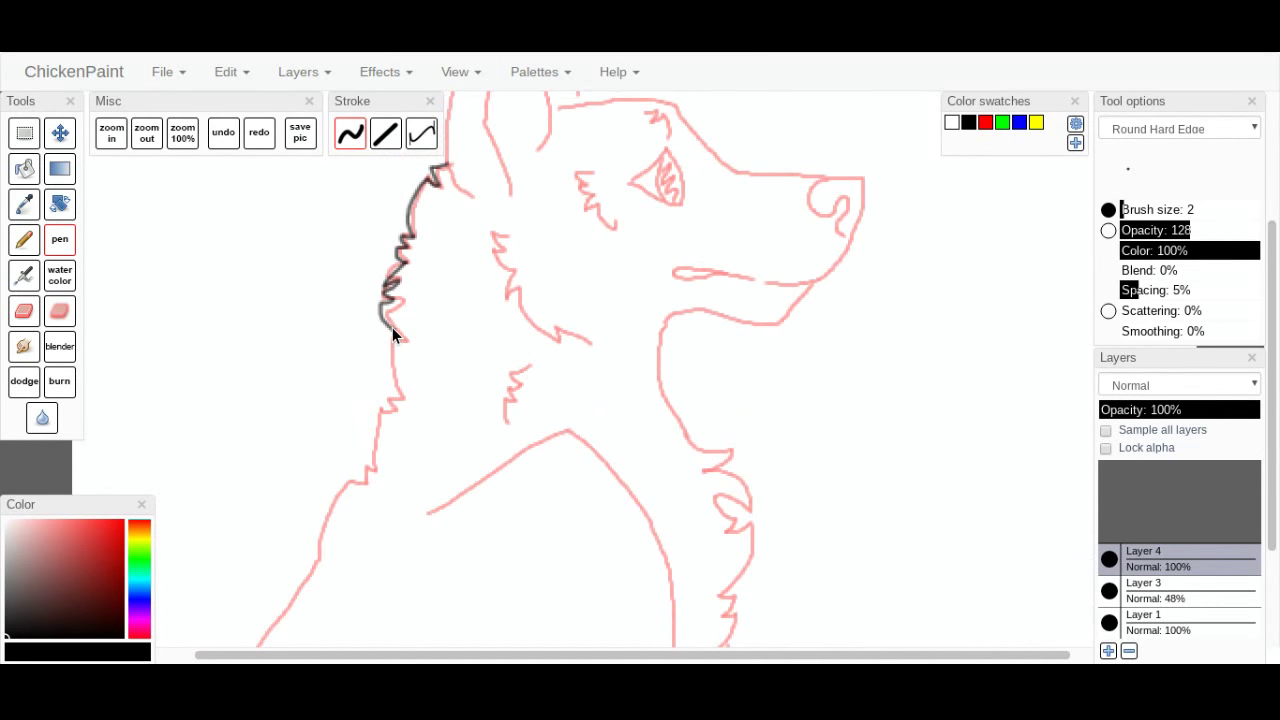
mouse_move(382, 354)
left_mouse_down()
mouse_move(402, 400)
mouse_move(376, 407)
mouse_move(370, 468)
left_mouse_up()
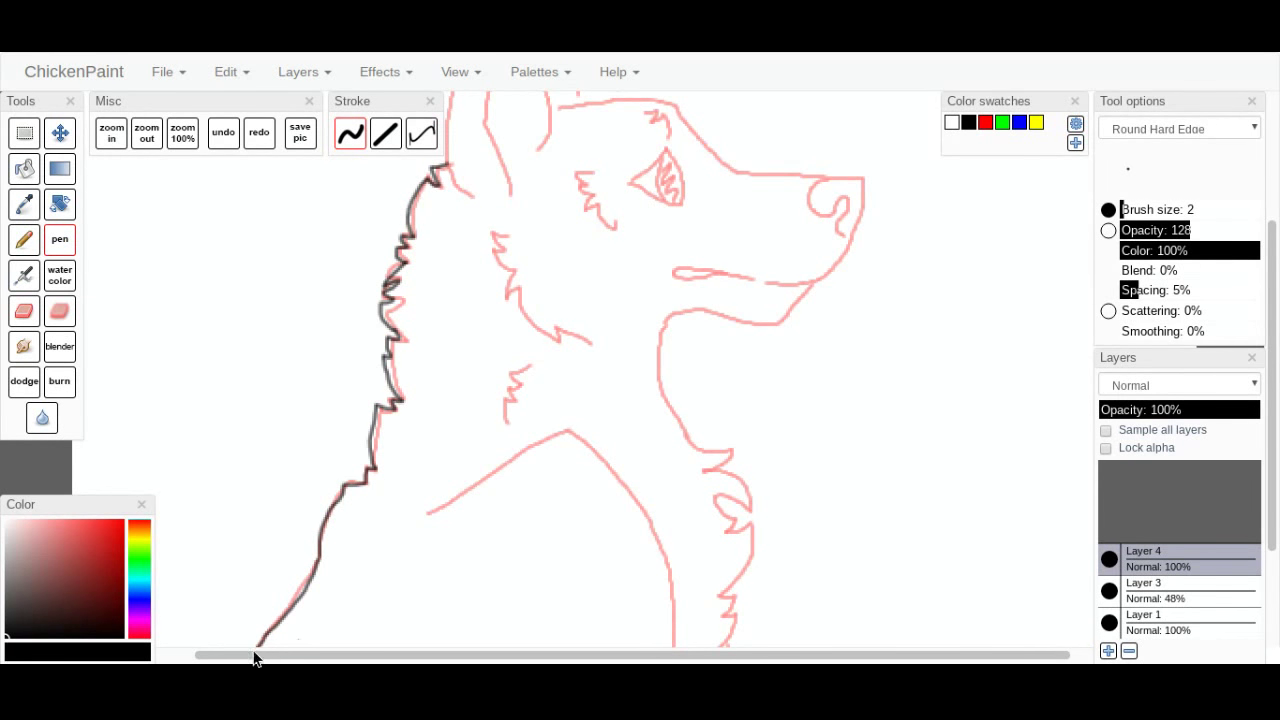
left_click_drag(1271, 443, 1271, 460)
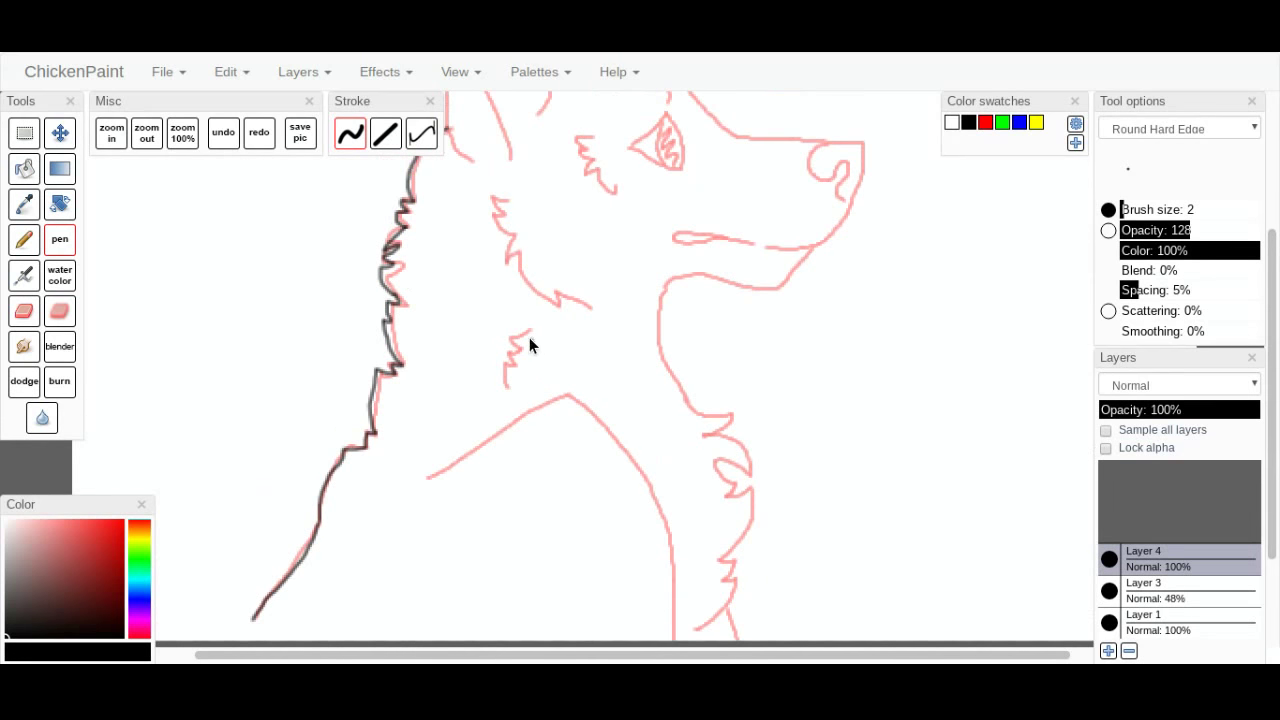
mouse_move(528, 331)
left_mouse_down()
mouse_move(511, 343)
mouse_move(511, 389)
left_mouse_up()
Trace the chest fur, lower jaw and throat in black, and check the line art with the Layer 3 sketch briefly hidden.
mouse_move(704, 434)
left_mouse_down()
mouse_move(738, 442)
mouse_move(757, 474)
mouse_move(726, 463)
left_mouse_up()
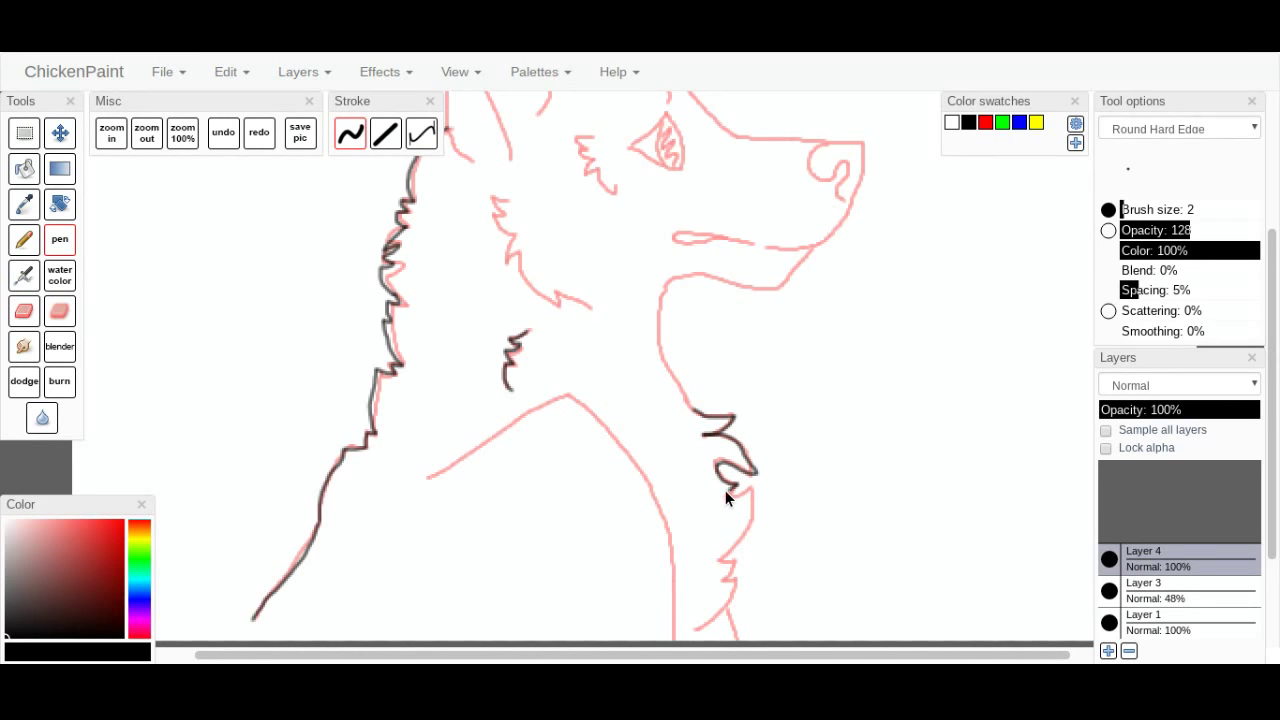
mouse_move(752, 484)
left_mouse_down()
mouse_move(747, 538)
mouse_move(719, 555)
mouse_move(733, 559)
mouse_move(721, 580)
mouse_move(733, 600)
mouse_move(711, 622)
left_mouse_up()
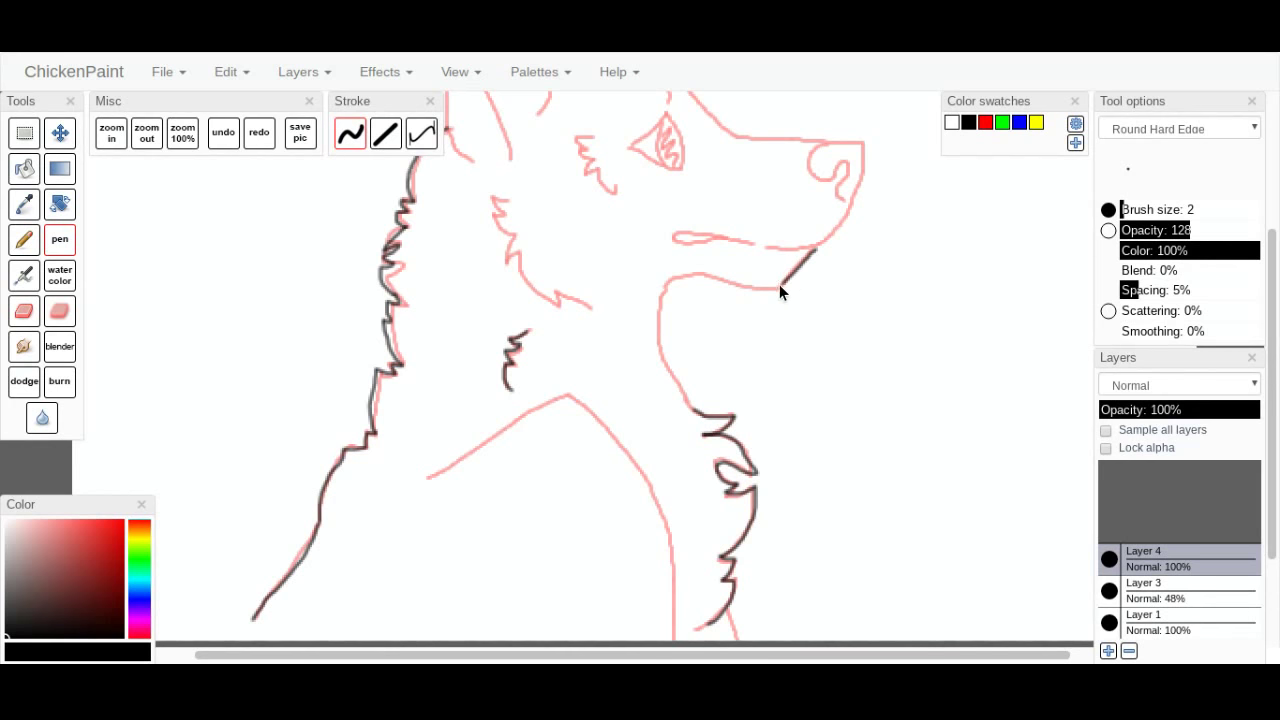
mouse_move(719, 280)
left_mouse_down()
mouse_move(664, 293)
mouse_move(658, 354)
left_mouse_up()
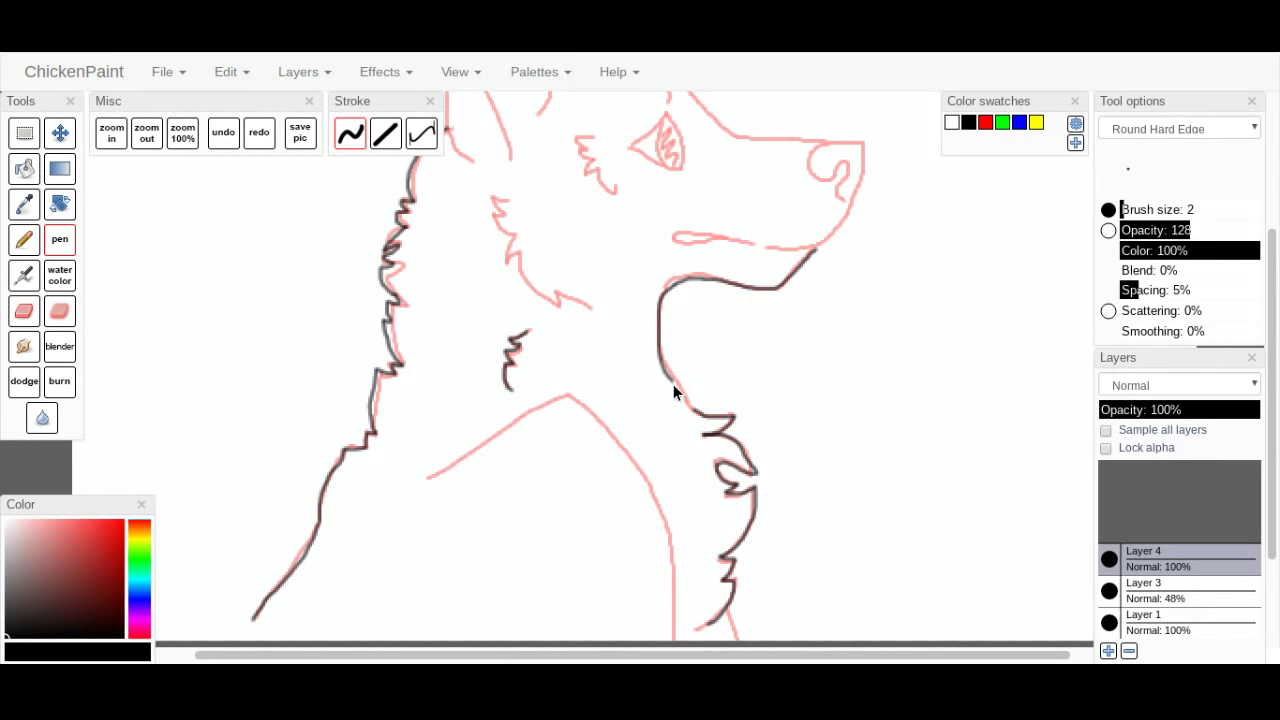
left_click(1109, 590)
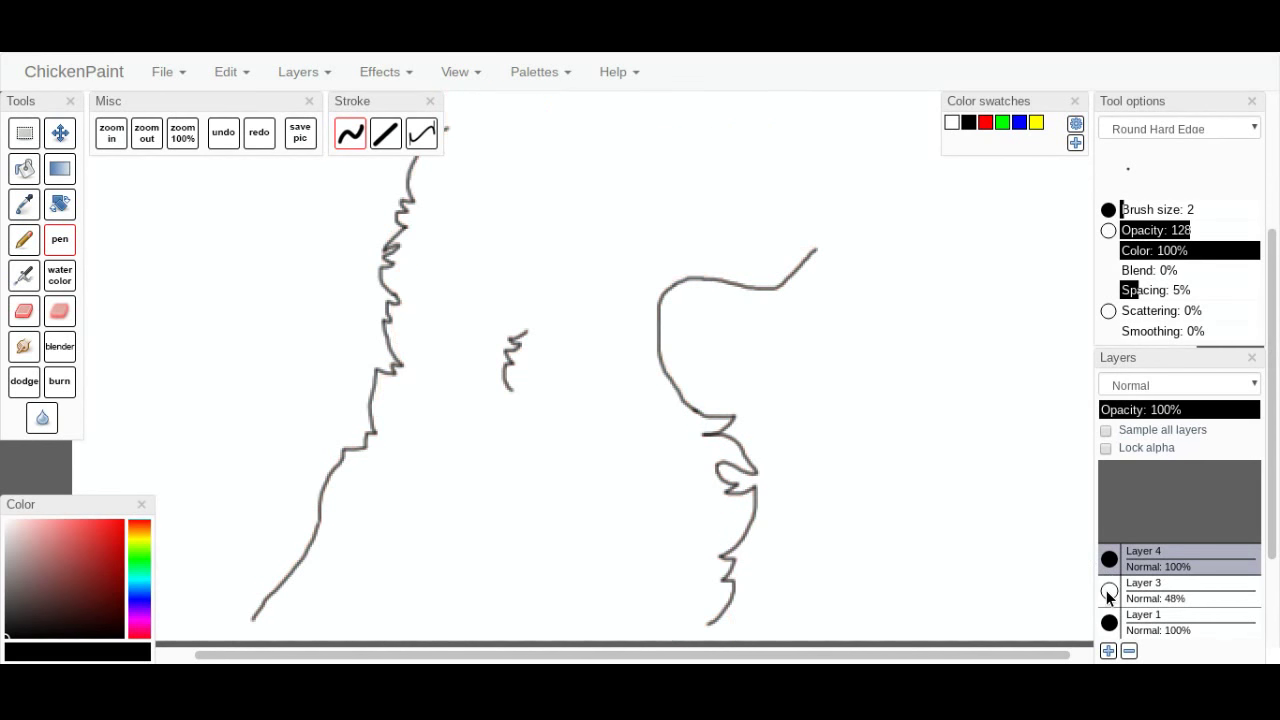
left_click(1109, 591)
Undo all strokes of the handwritten "SUCKS..." note and the small face beside the throat.
left_click_drag(1272, 420, 1272, 392)
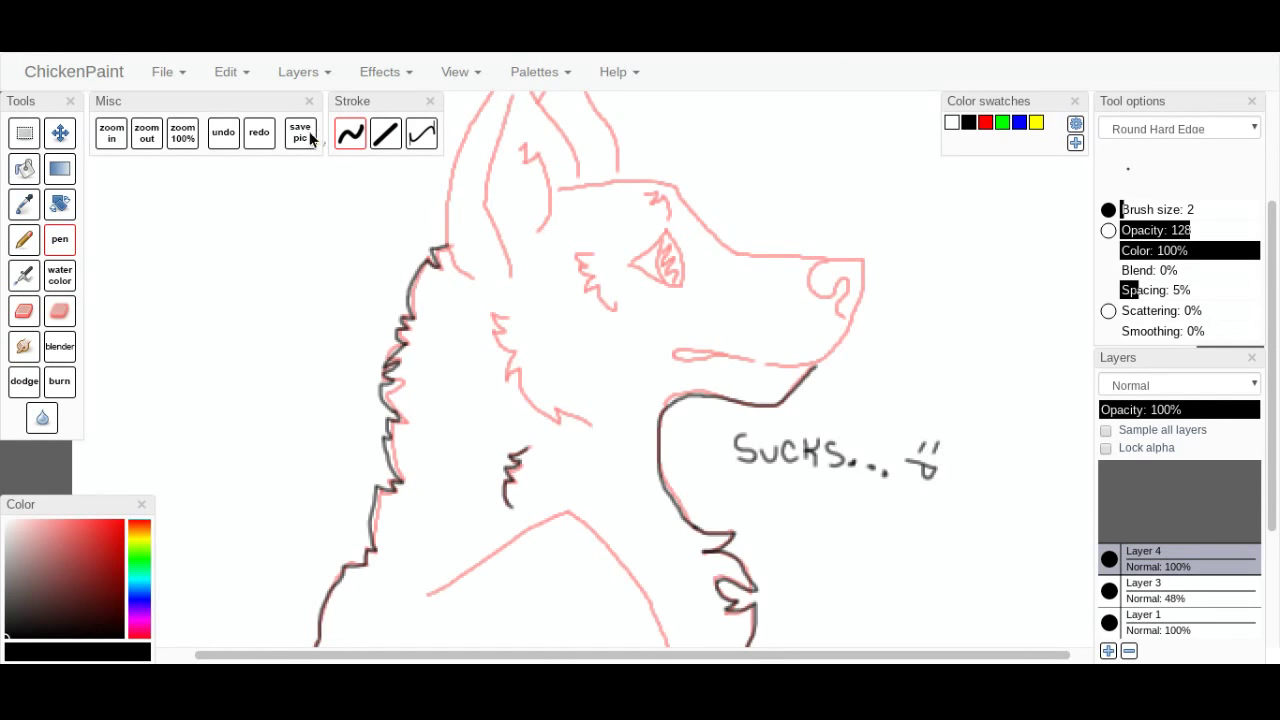
left_click(224, 133)
left_click(224, 133)
left_click(224, 133)
left_click(224, 133)
left_click(224, 133)
left_click(224, 133)
left_click(224, 133)
left_click(224, 133)
left_click(224, 133)
left_click(224, 133)
left_click(224, 133)
left_click(224, 133)
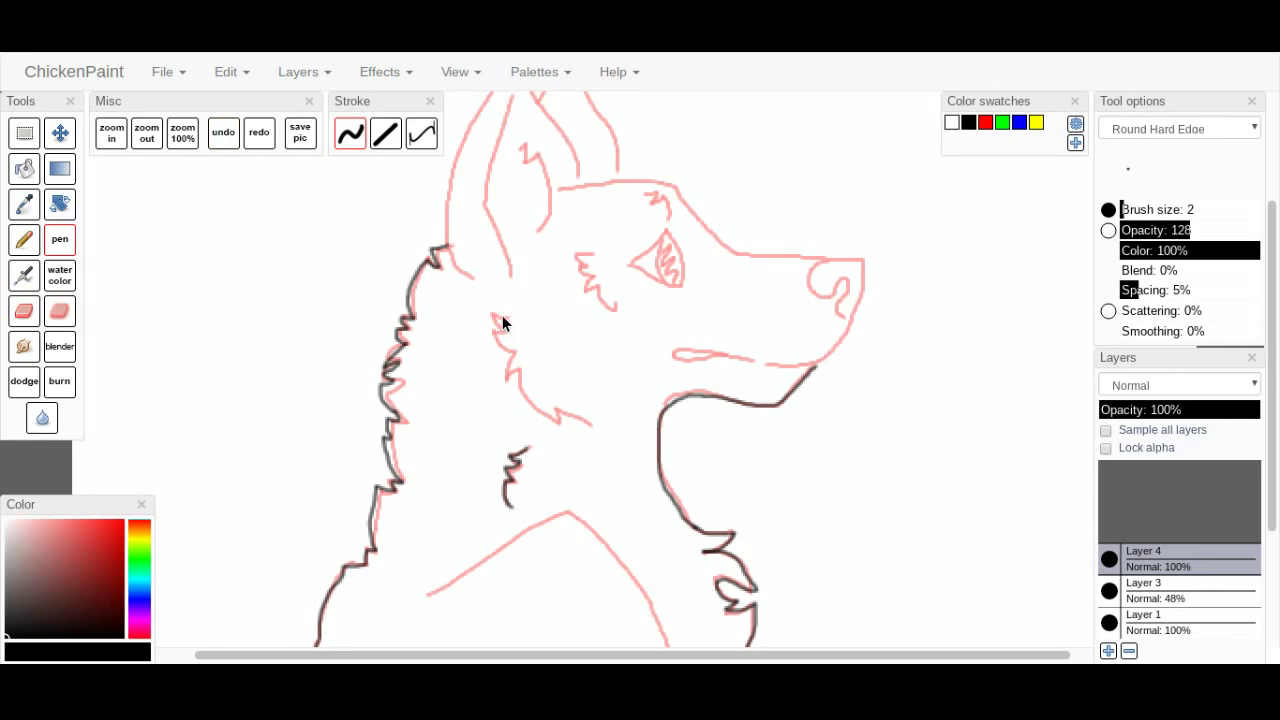
Trace the jagged cheek fur line and the fur tuft behind the eye, undoing a faulty stroke.
mouse_move(490, 336)
left_mouse_down()
mouse_move(514, 348)
mouse_move(505, 379)
mouse_move(518, 375)
mouse_move(545, 414)
left_mouse_up()
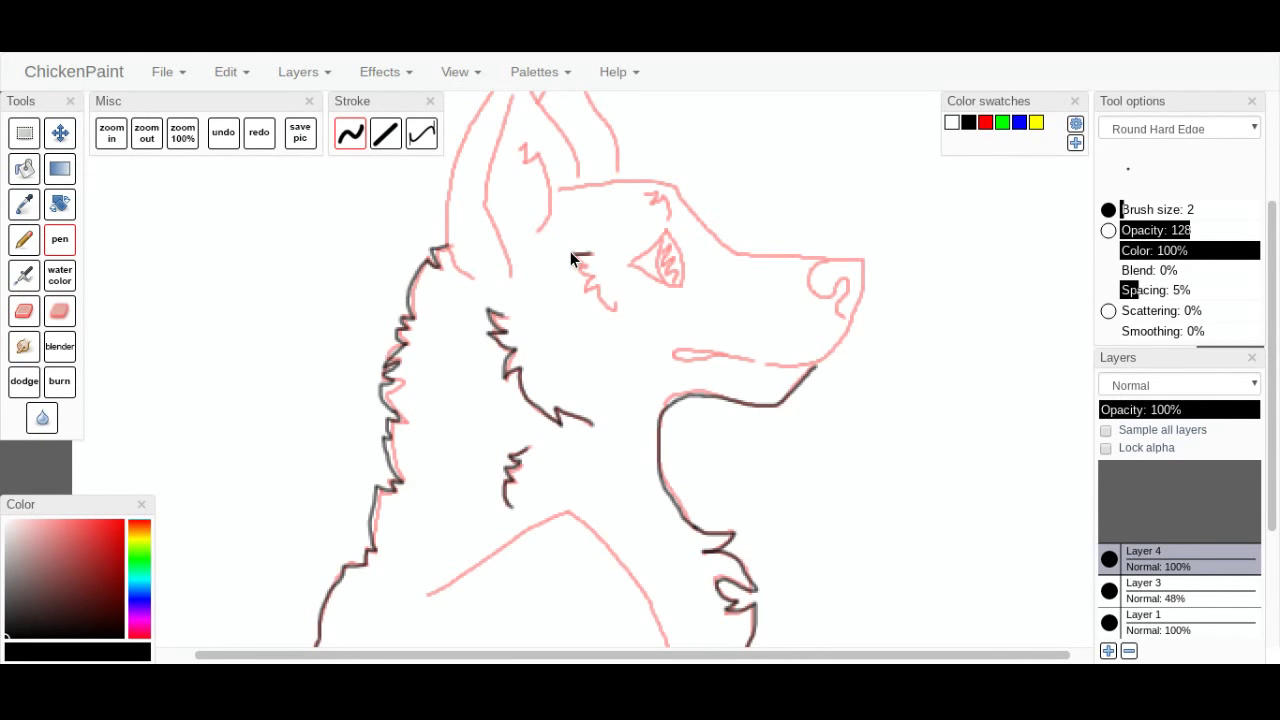
mouse_move(583, 271)
left_mouse_down()
mouse_move(585, 298)
mouse_move(602, 289)
mouse_move(616, 320)
left_mouse_up()
left_click(223, 132)
Trace the front of the muzzle and the mouth line in black, and check them with the Layer 3 sketch briefly hidden.
left_click_drag(823, 354, 862, 263)
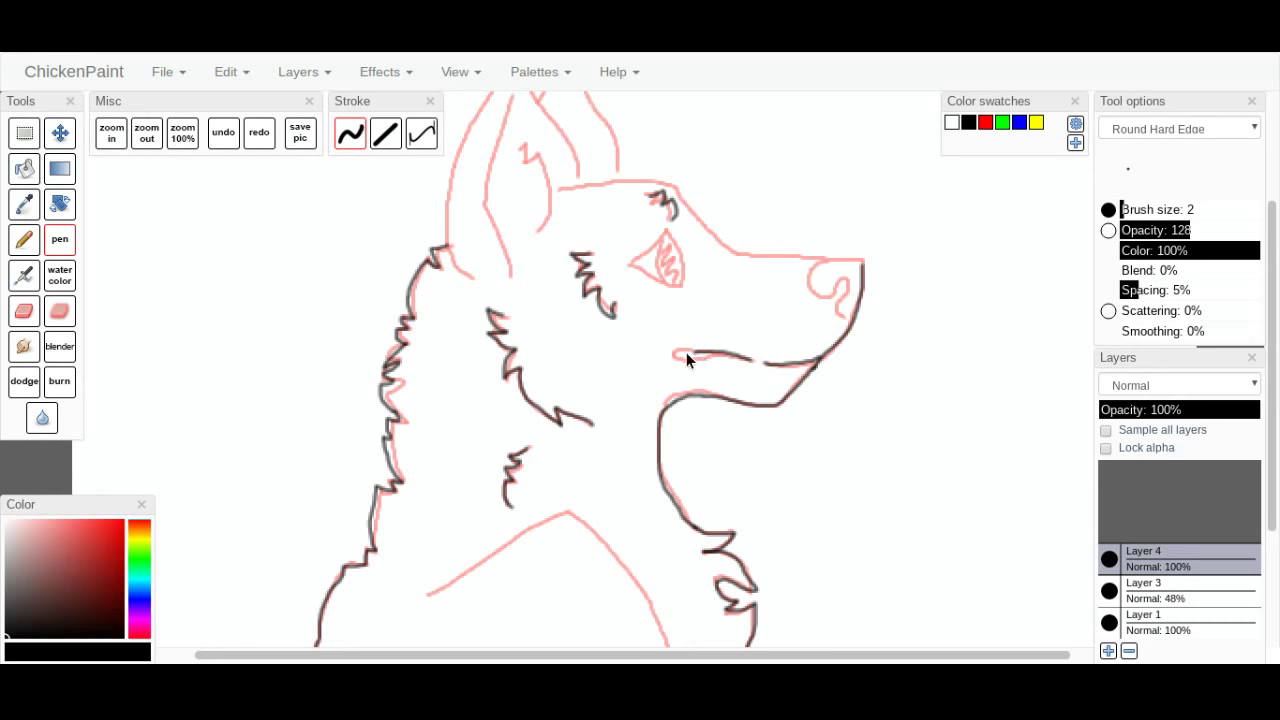
left_click_drag(685, 363, 750, 357)
left_click(1109, 591)
left_click(1109, 591)
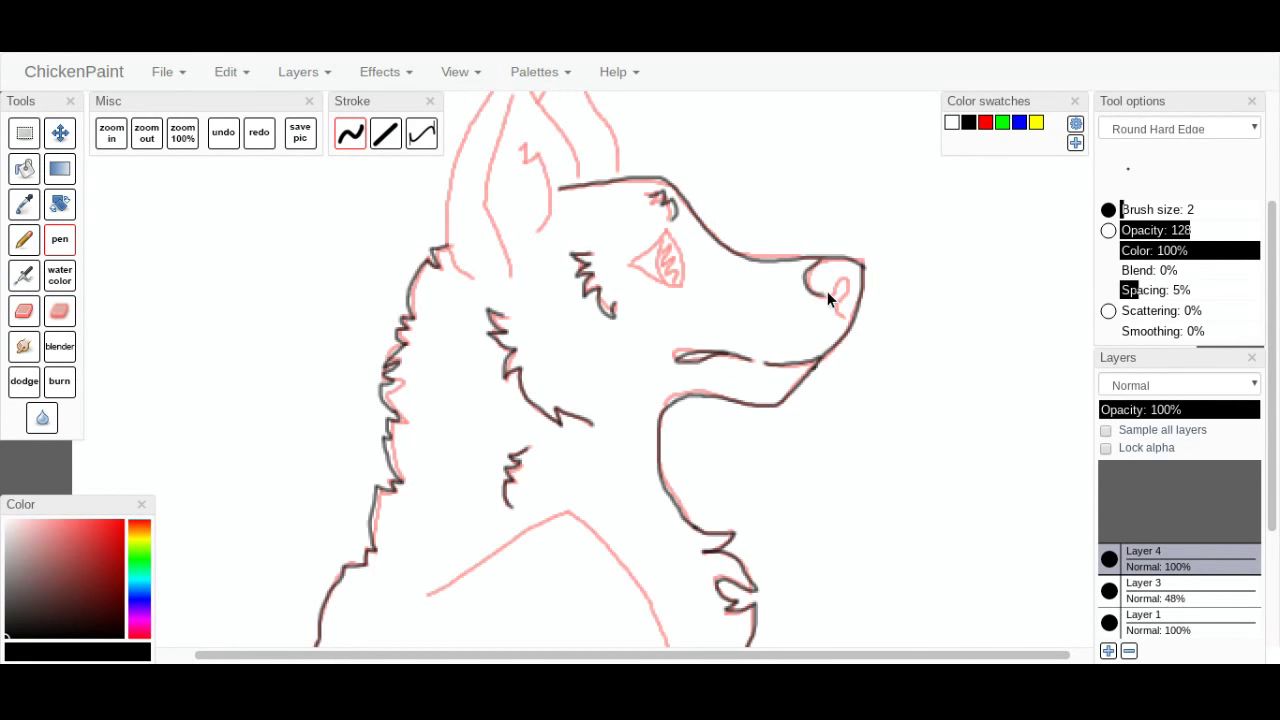
Hide and reshow the Layer 3 sketch to examine the line art of the head, nose and eye.
left_click(1110, 591)
left_click(1110, 591)
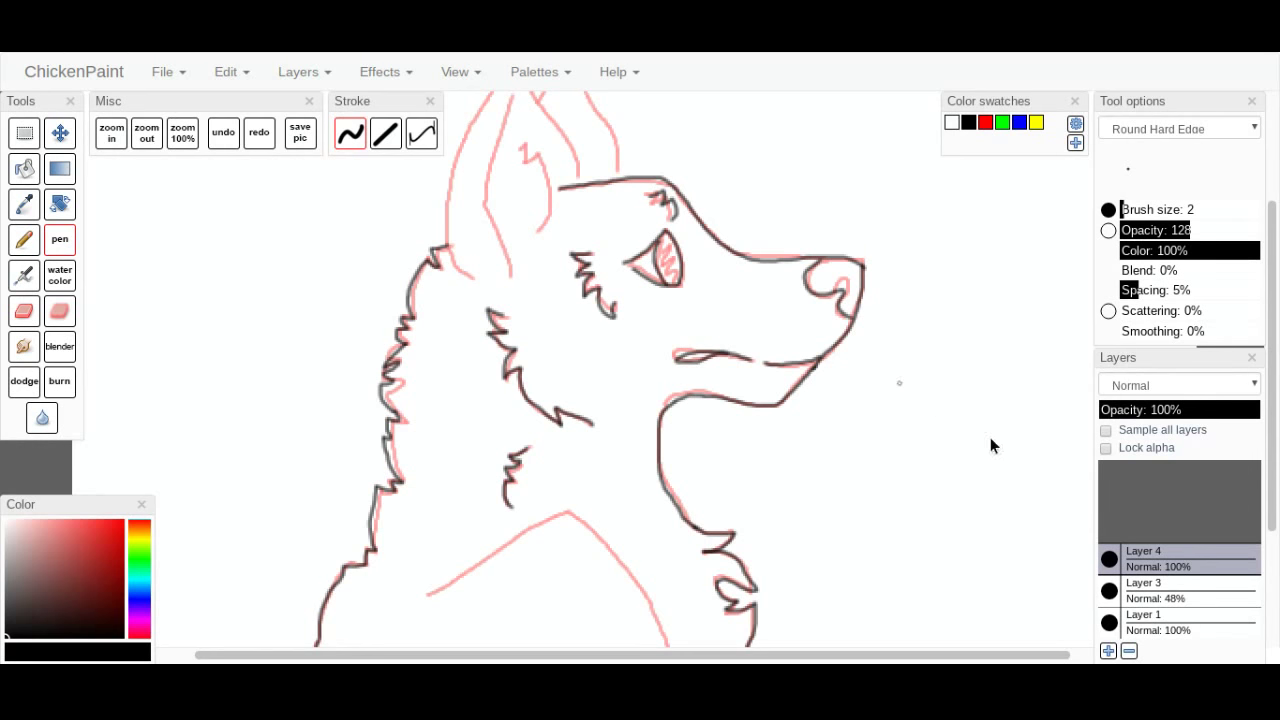
left_click(1109, 592)
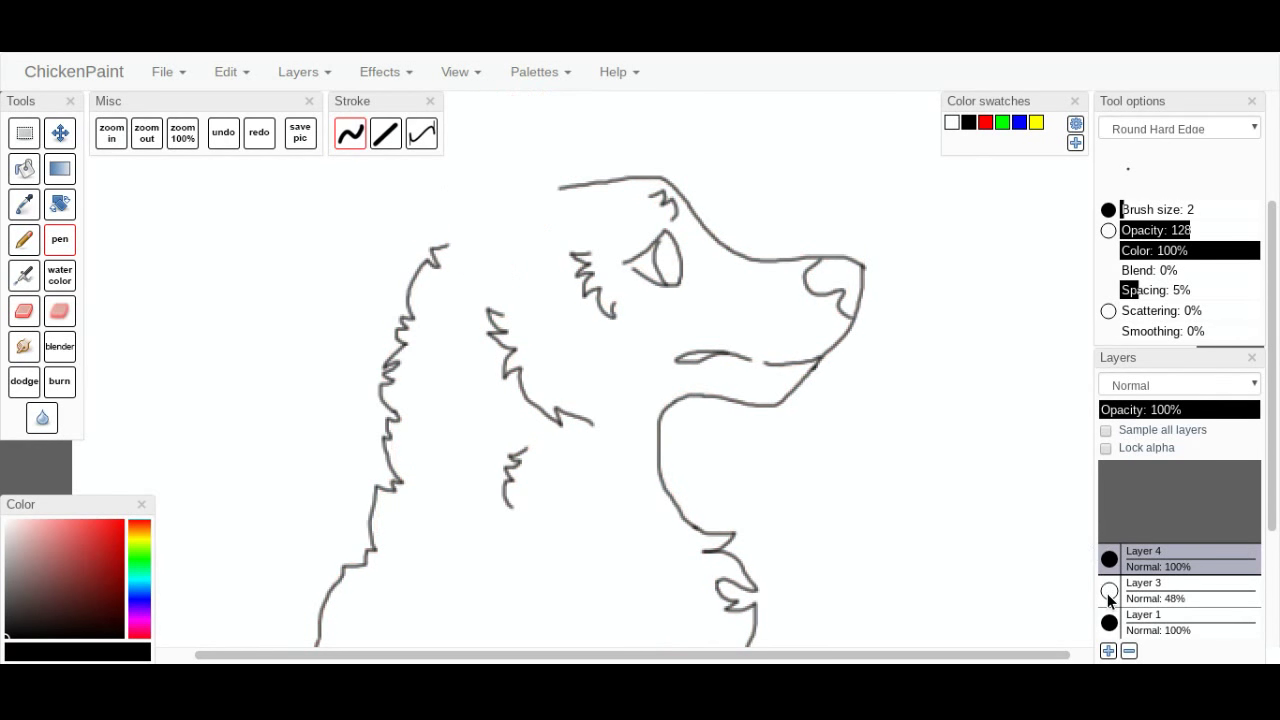
left_click(1108, 592)
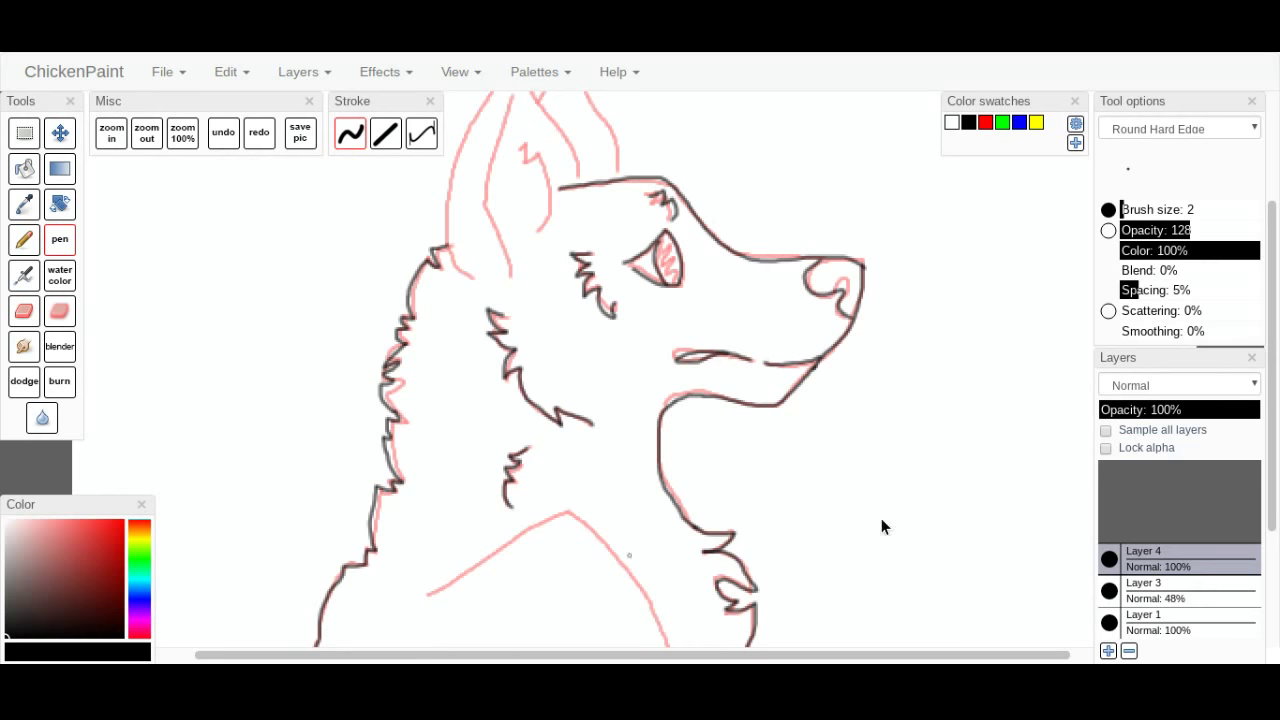
Trace the shoulder arch down to the canvas's lower edge and the short line below the chest fur, undoing a stray mark.
scroll(1268, 535, "down", 3)
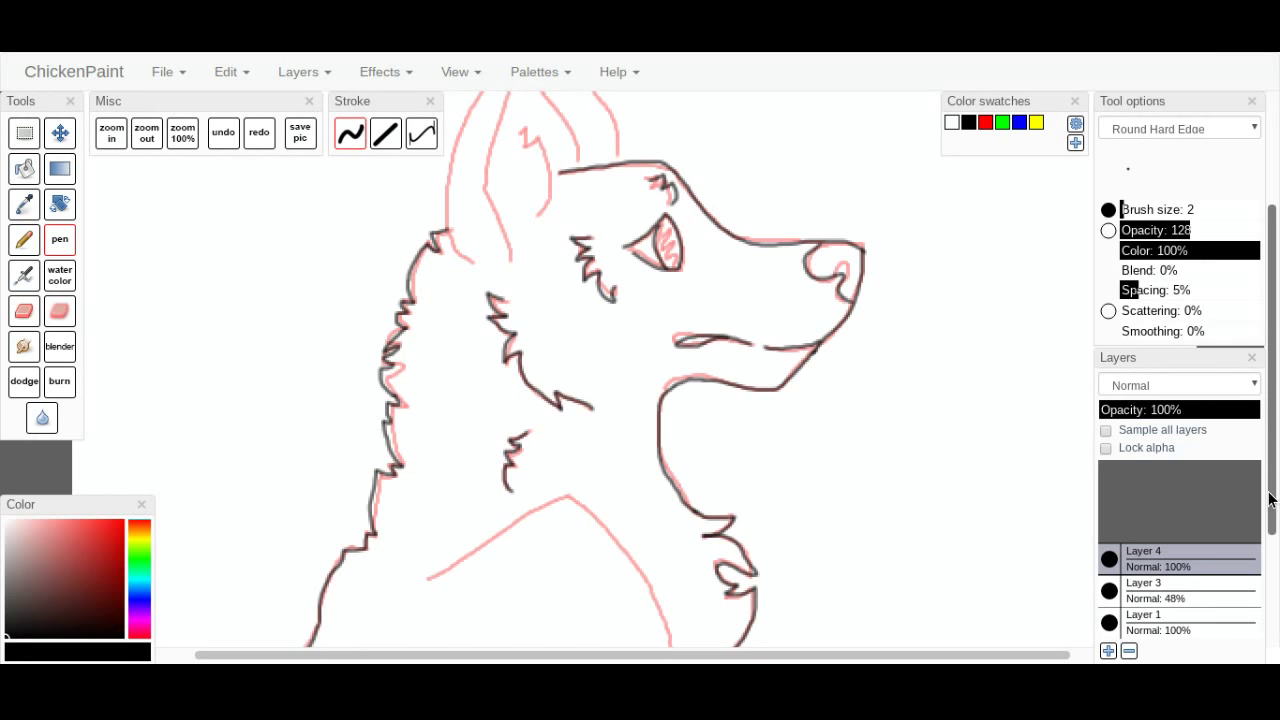
scroll(717, 332, "down", 2)
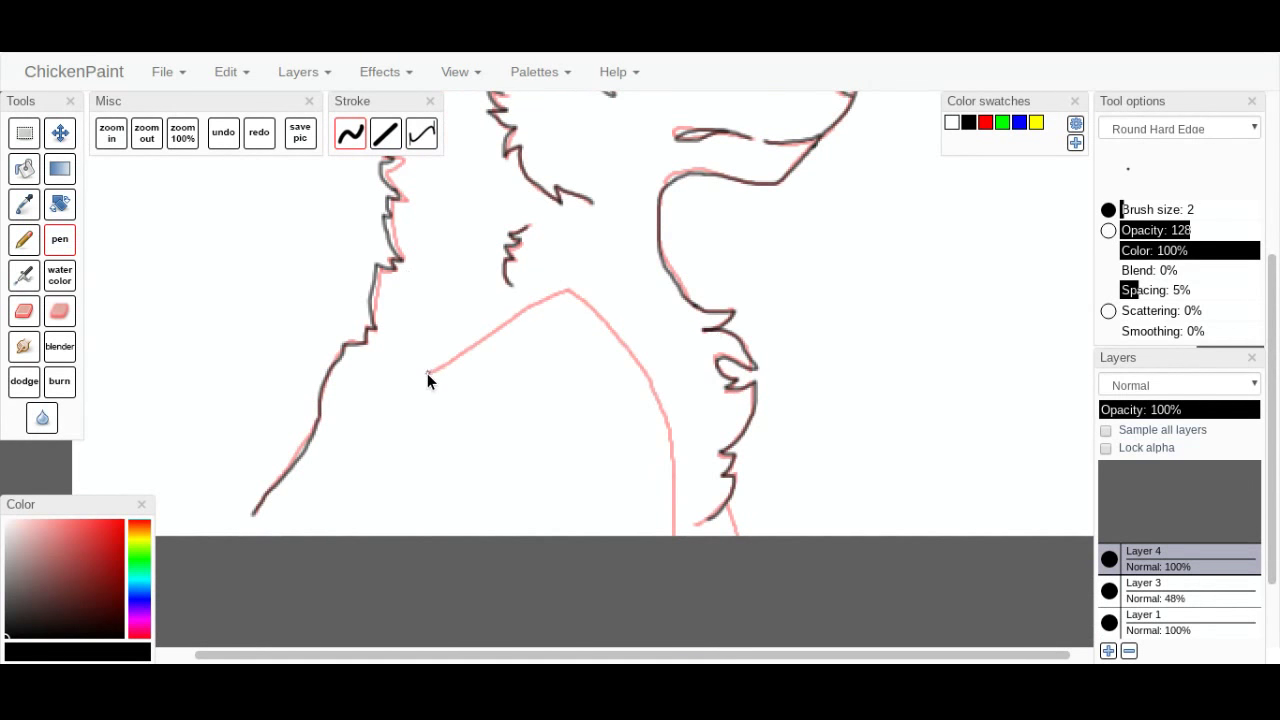
left_click_drag(530, 311, 565, 291)
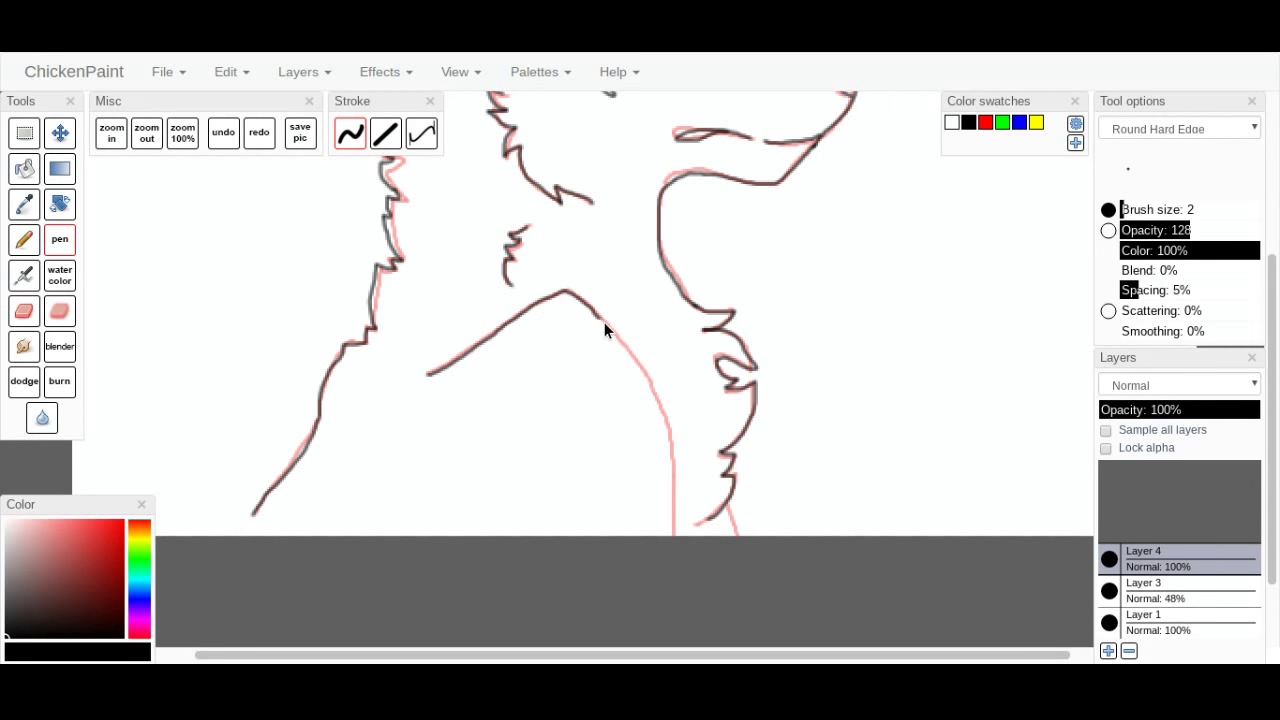
left_click_drag(614, 336, 672, 450)
left_click_drag(666, 535, 667, 538)
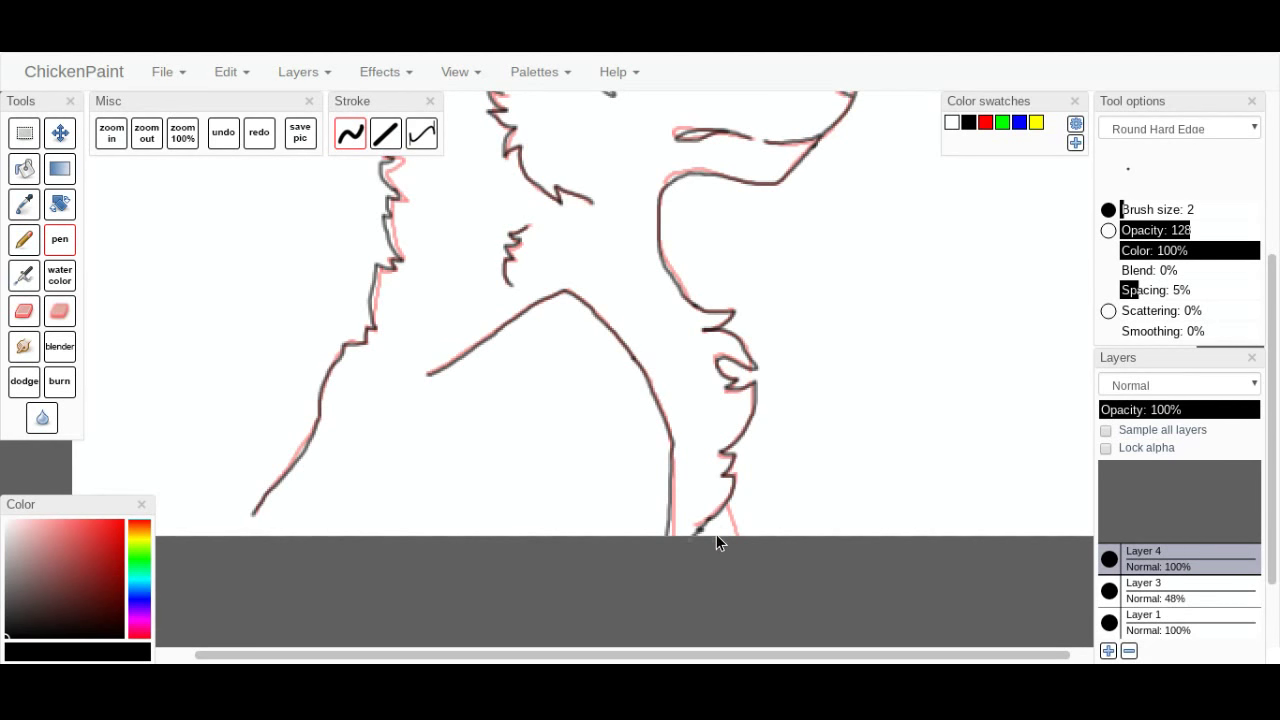
left_click(230, 132)
left_click_drag(722, 494, 735, 530)
Trace the outlines and inner fur of the near ear and the outline of the far ear in black.
left_click_drag(1275, 563, 1272, 476)
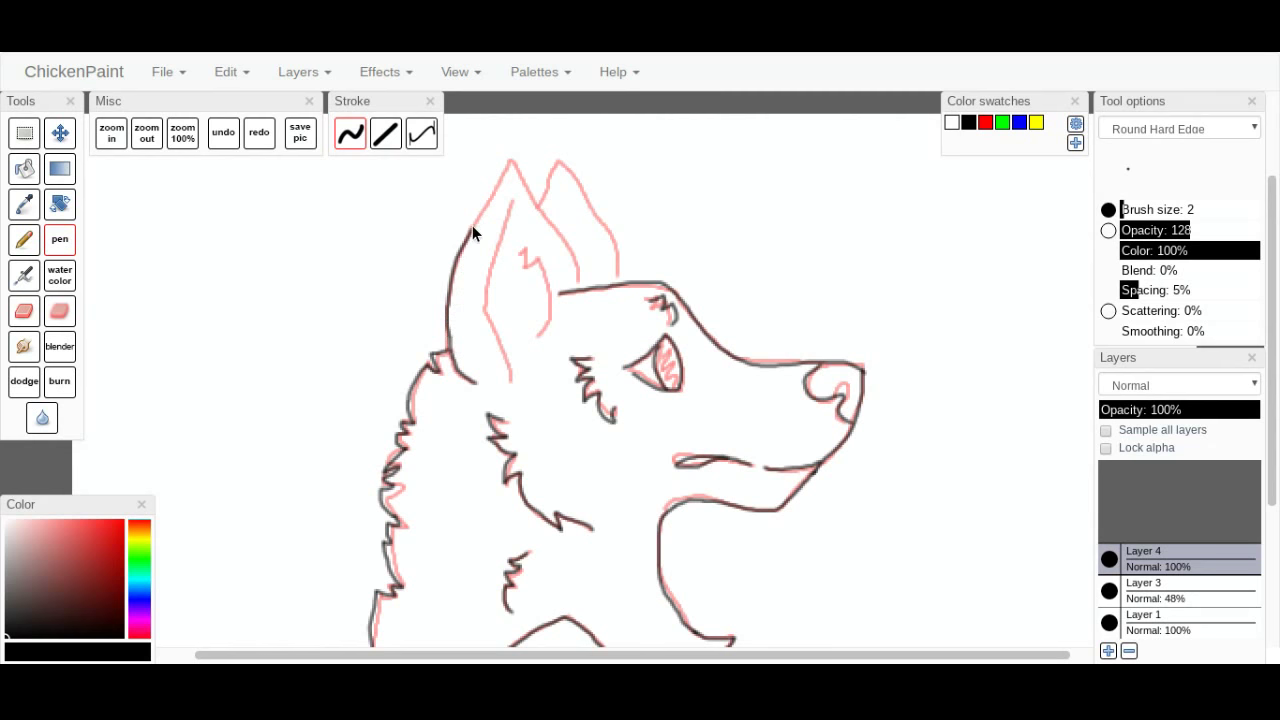
left_click_drag(535, 200, 578, 281)
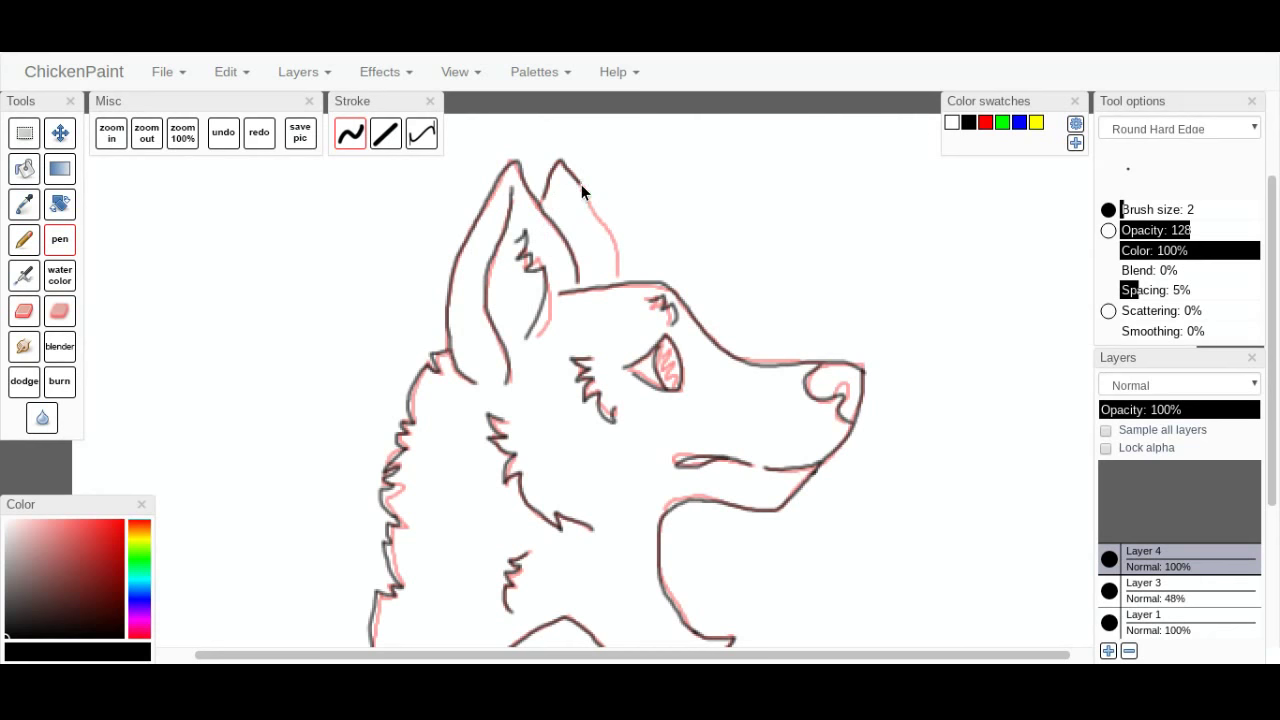
left_click_drag(595, 213, 615, 276)
Compare the ears with the Layer 3 sketch hidden, undo the far ear's outline and redraw it slightly taller and wider.
left_click(1109, 591)
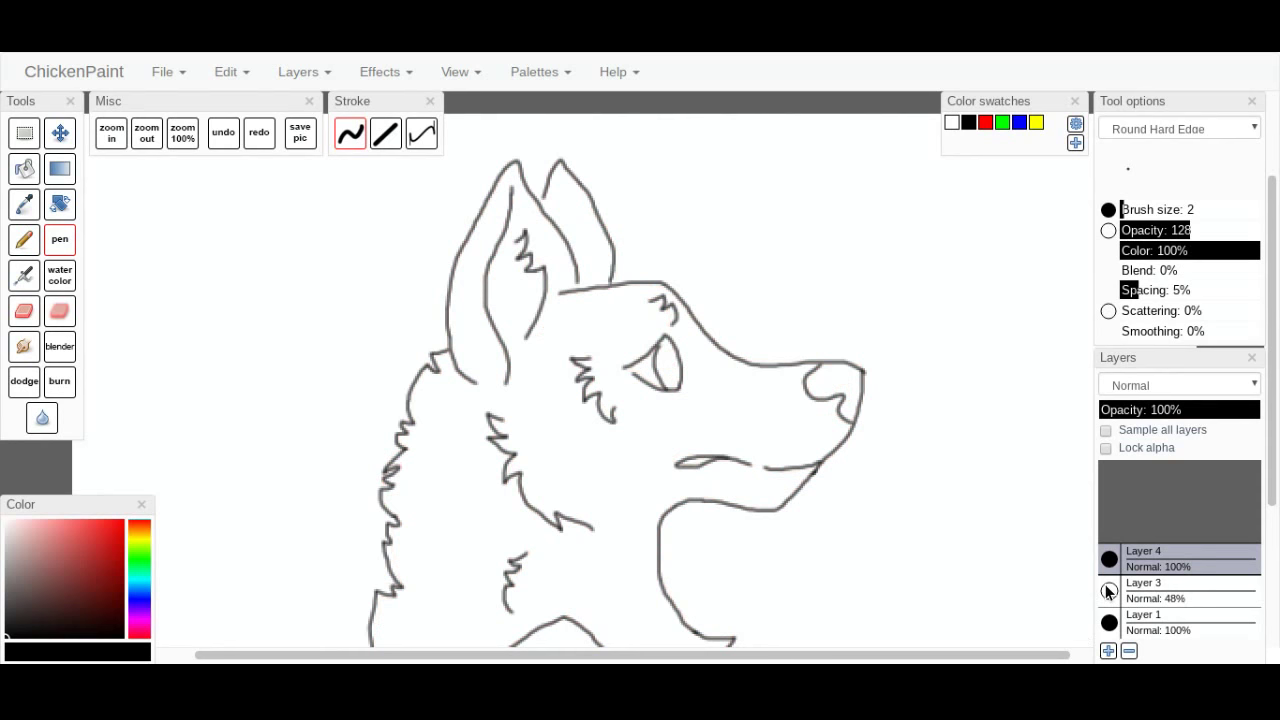
left_click(1109, 591)
left_click(224, 141)
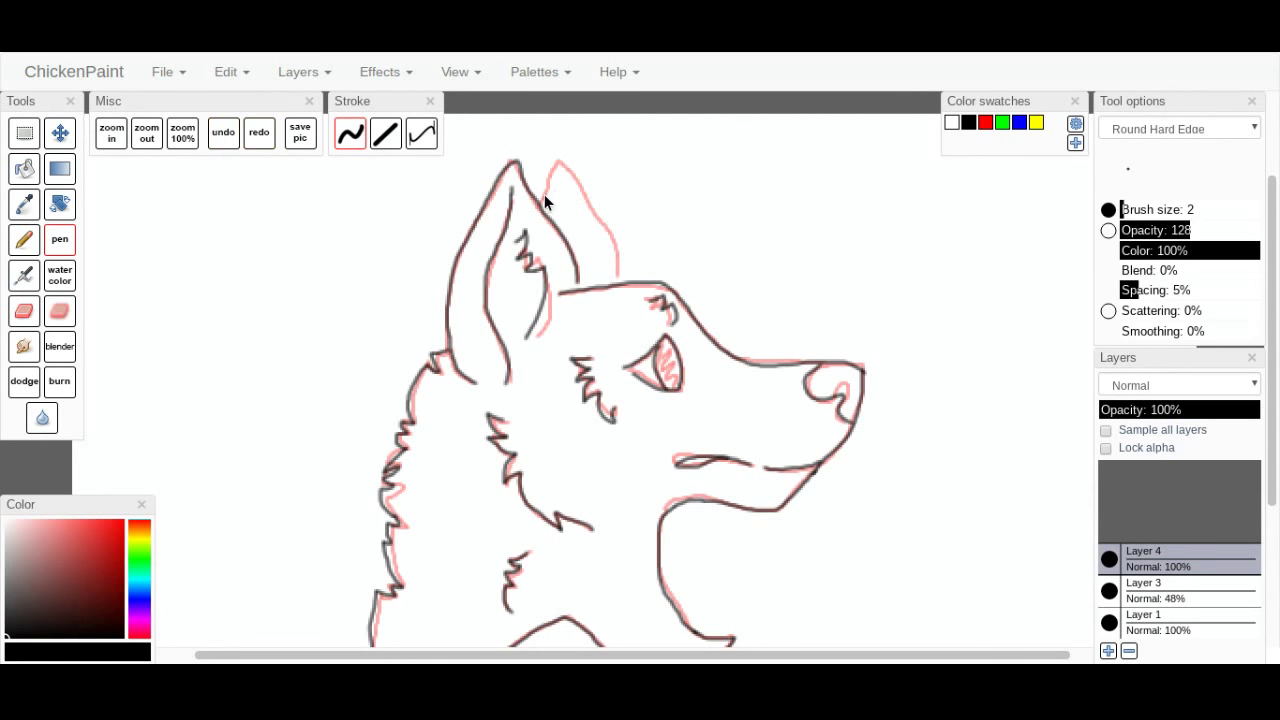
left_click_drag(579, 179, 622, 268)
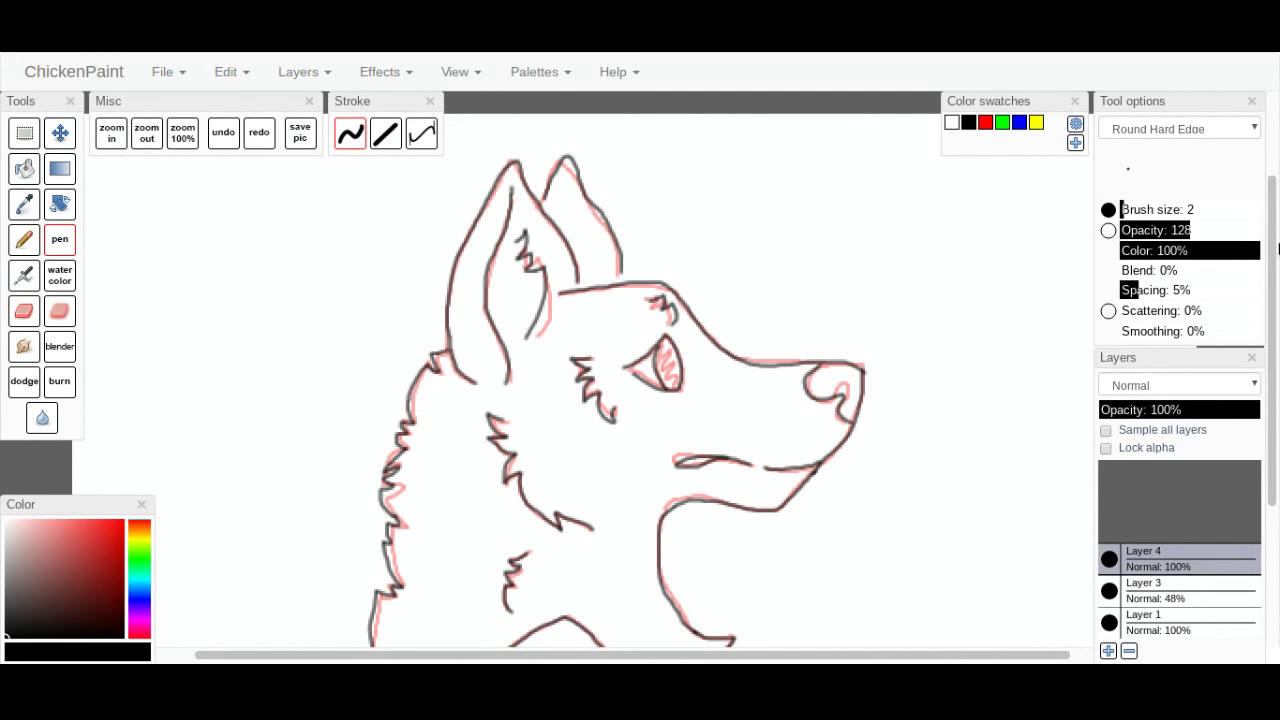
left_click_drag(1273, 248, 1273, 338)
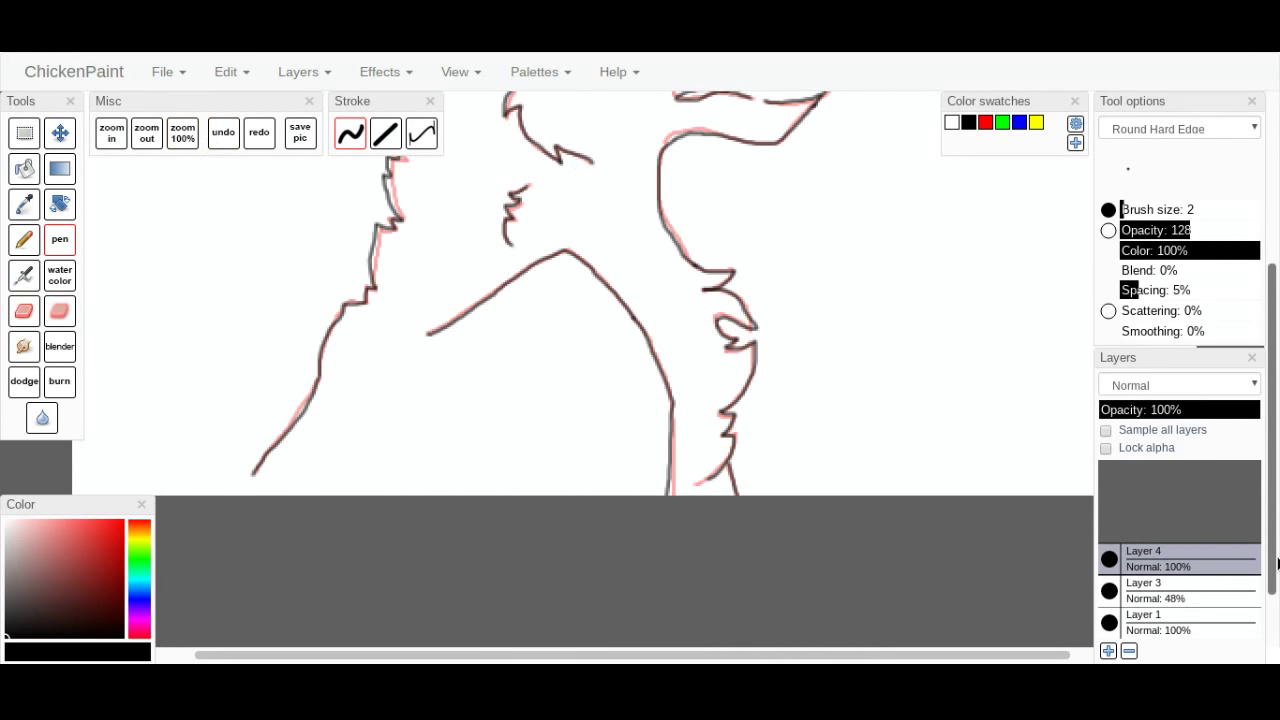
scroll(1275, 530, "up", 2)
left_click_drag(1277, 530, 1277, 502)
scroll(1278, 480, "down", 3)
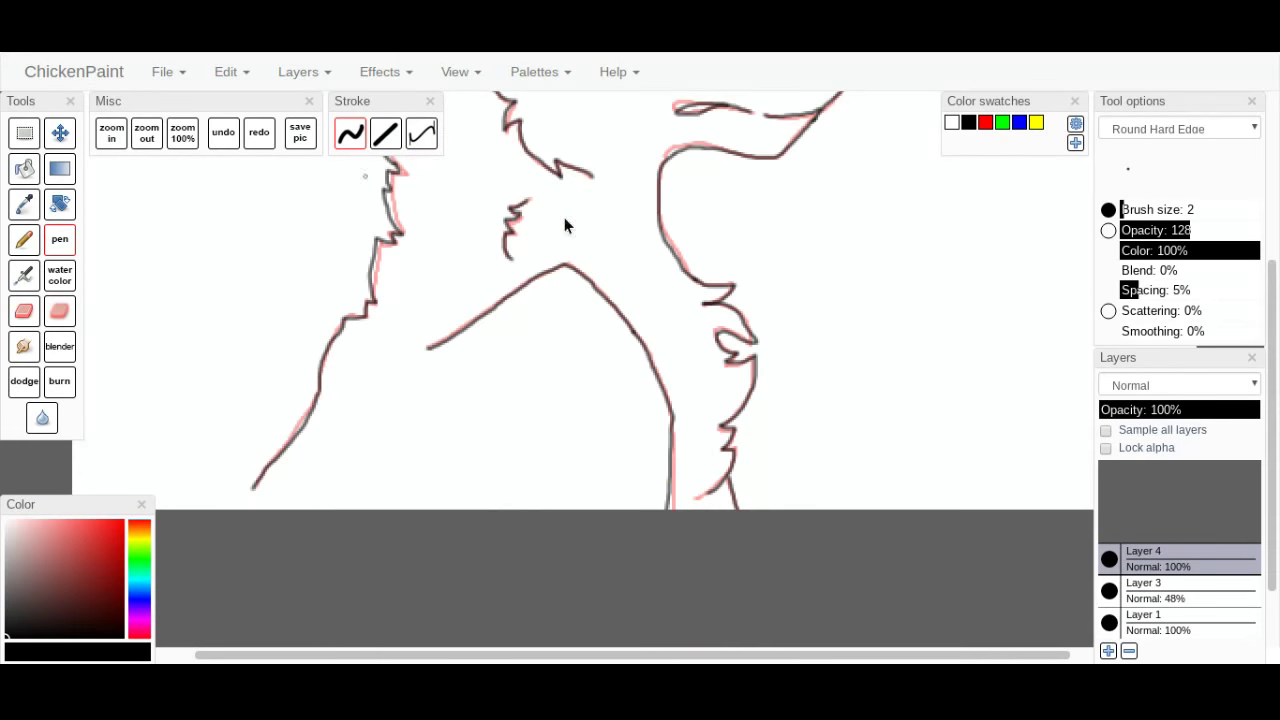
scroll(1276, 578, "up", 3)
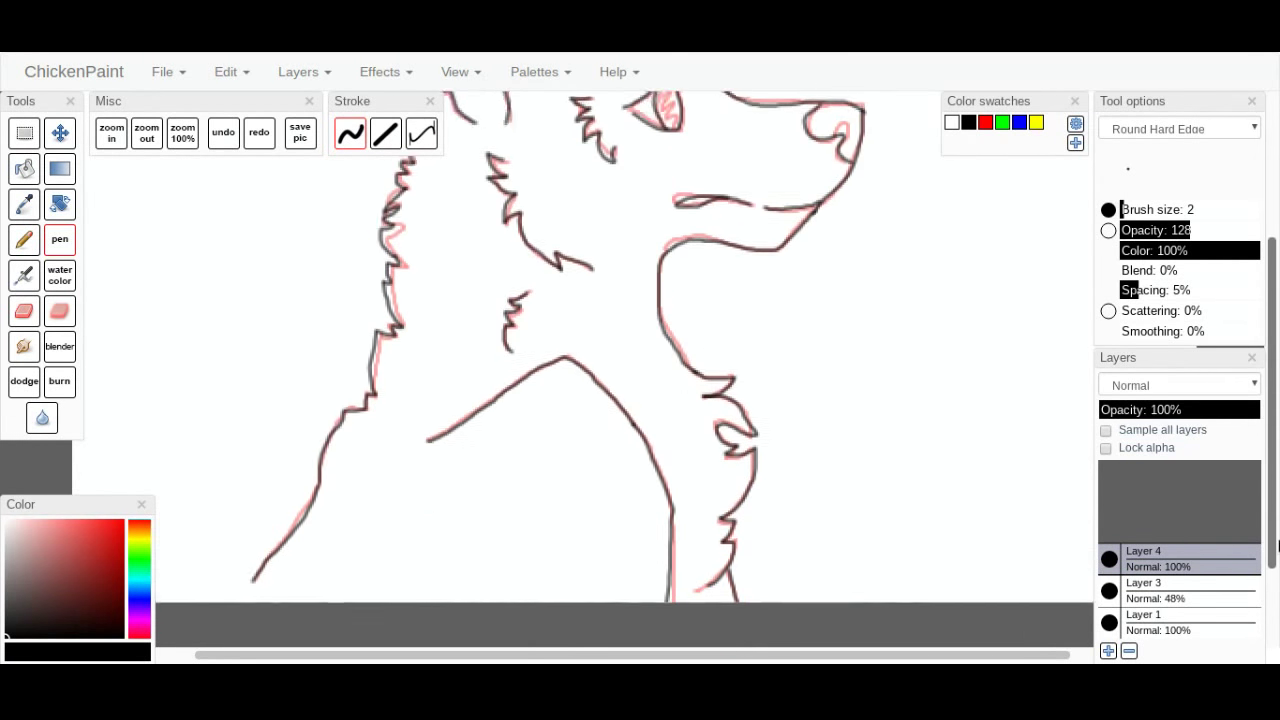
left_click(223, 135)
left_click(256, 131)
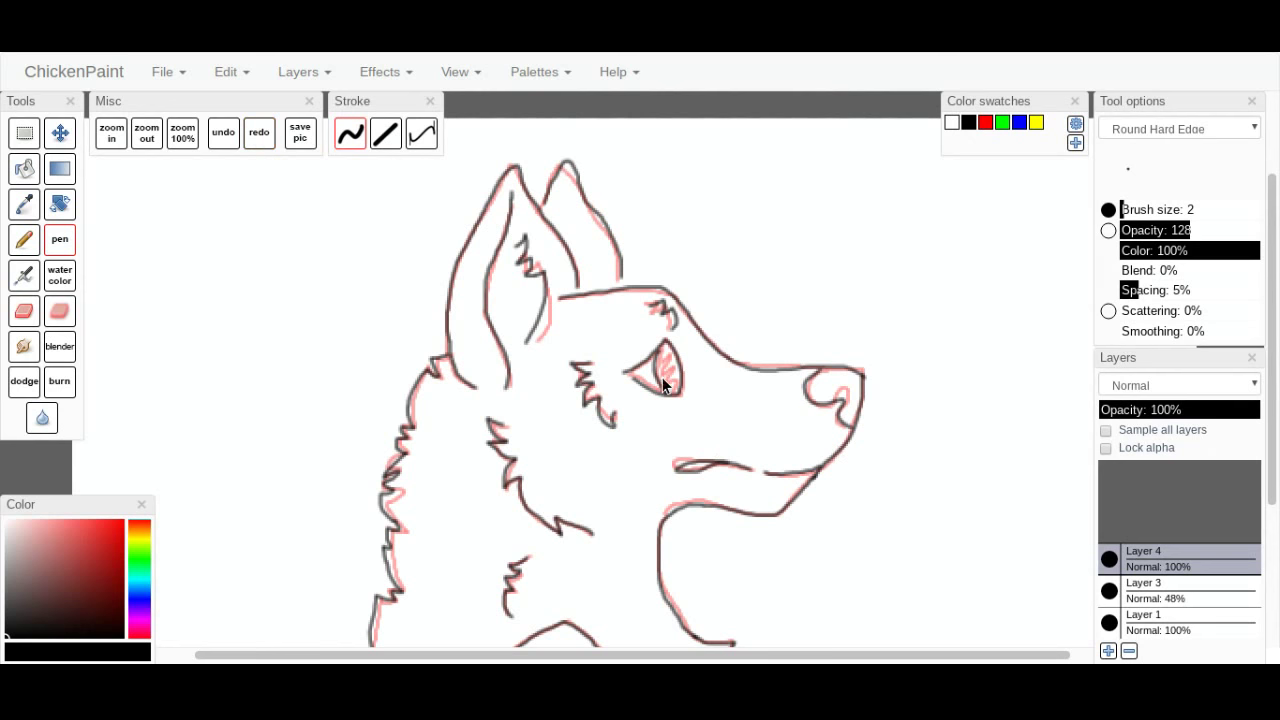
left_click(1109, 591)
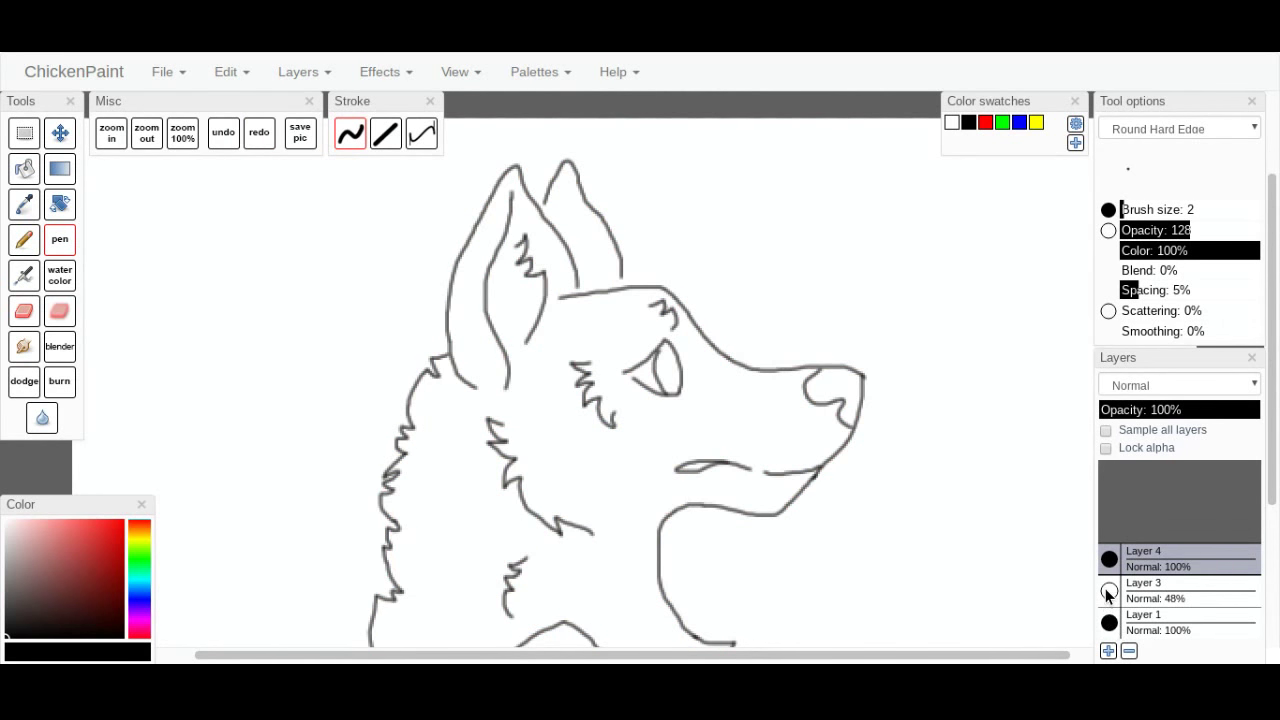
left_click(226, 134)
left_click(229, 133)
left_click(252, 135)
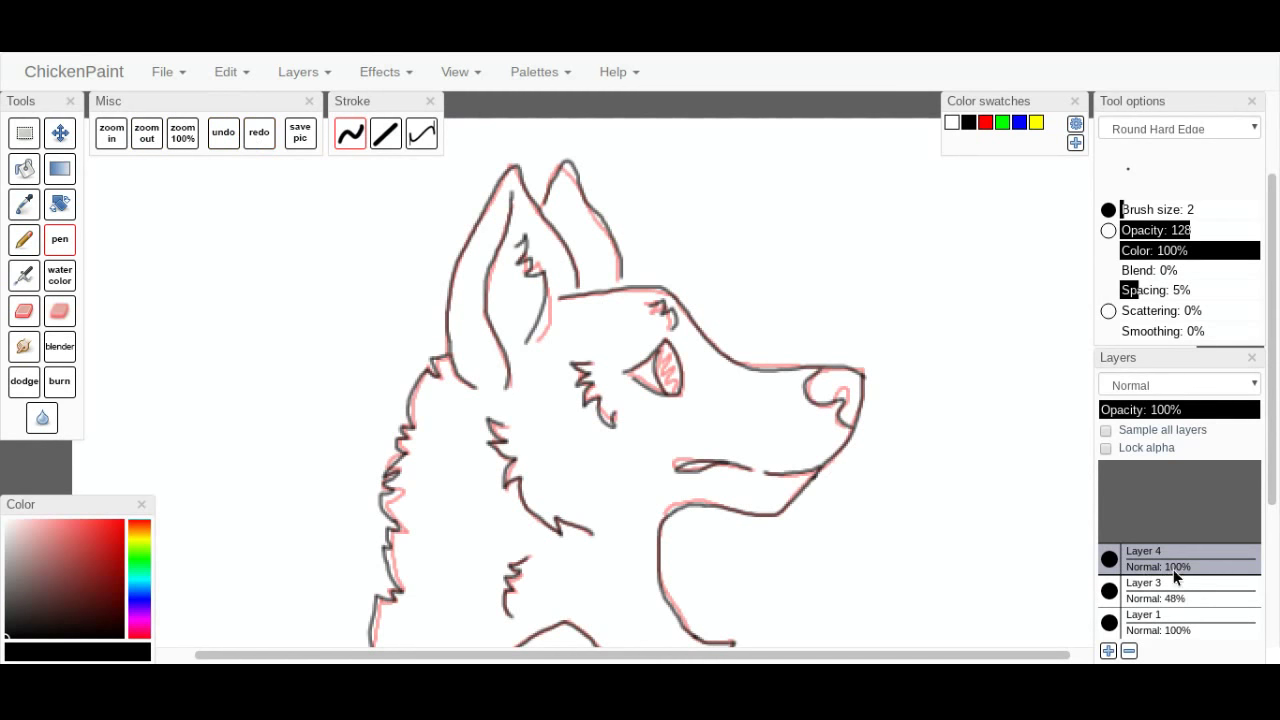
Hide the Layer 3 sketch and review the finished line art on the whole canvas.
left_click(1108, 560)
left_click(1109, 560)
left_click(1109, 591)
left_click(152, 138)
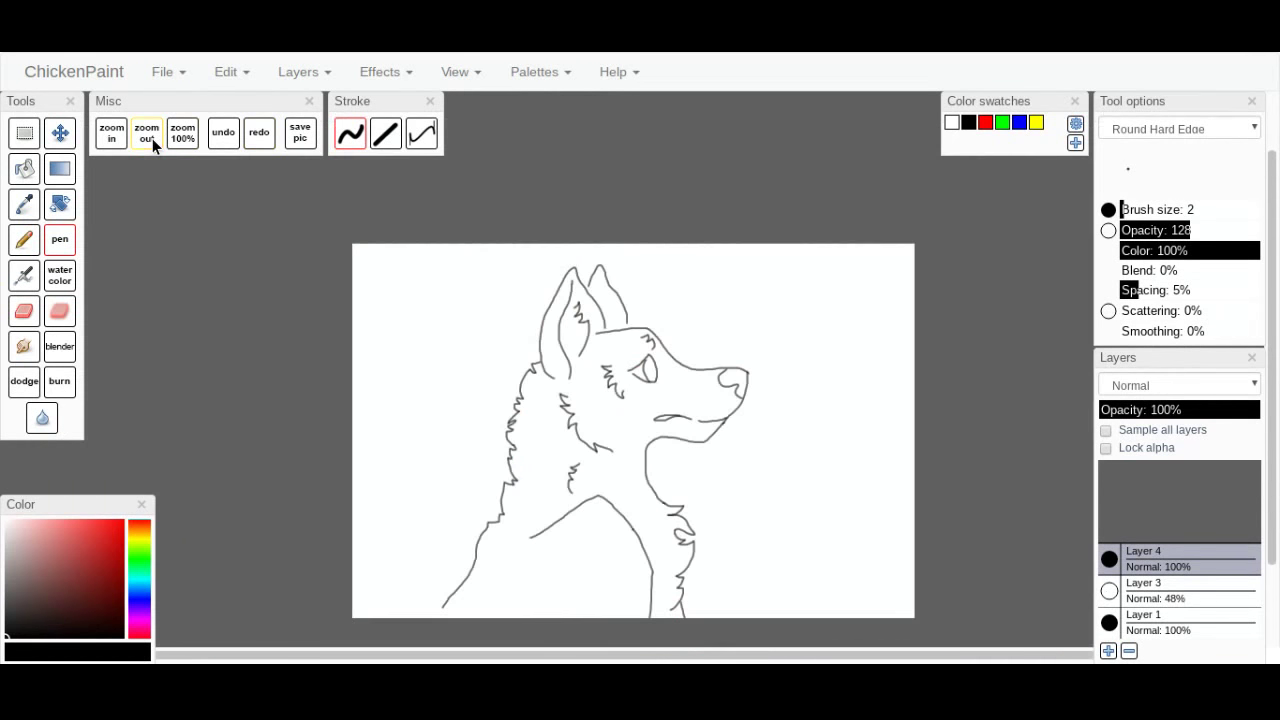
left_click(101, 124)
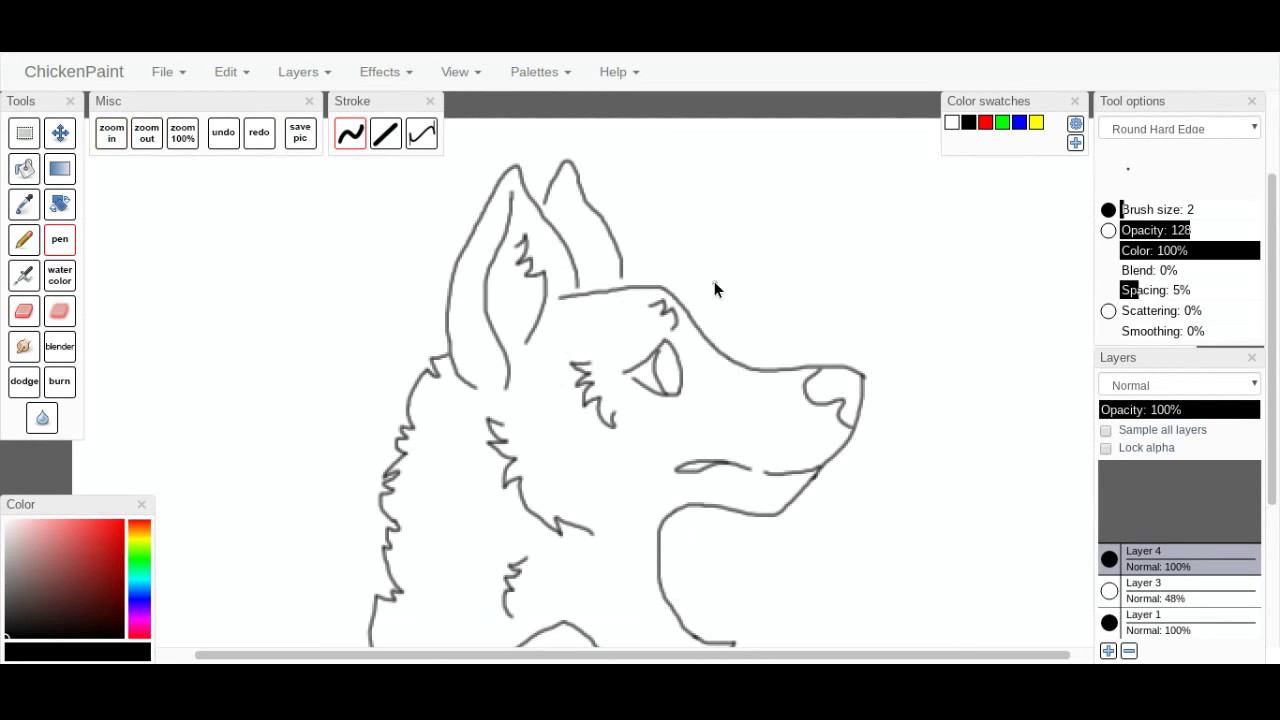
Remove the red, green, blue and yellow colour swatches, keeping only white and black.
left_click_drag(1277, 388, 1277, 467)
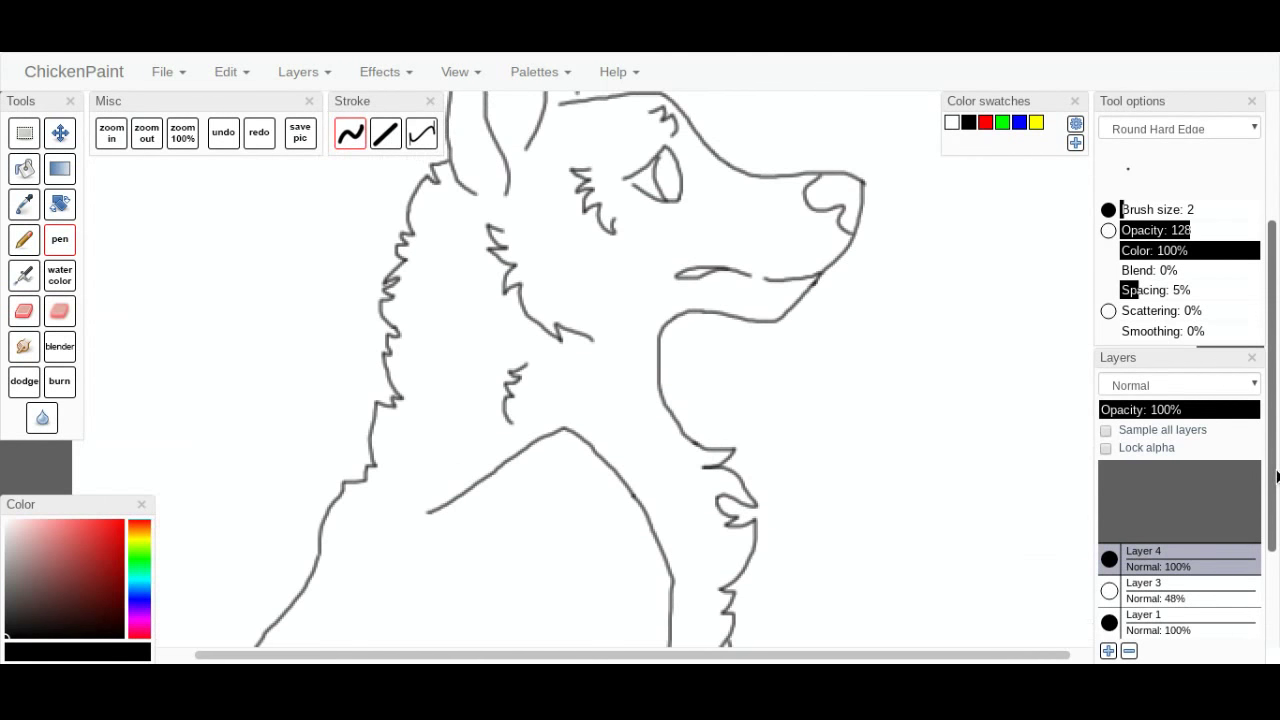
right_click(985, 124)
left_click(1003, 152)
left_click(987, 126)
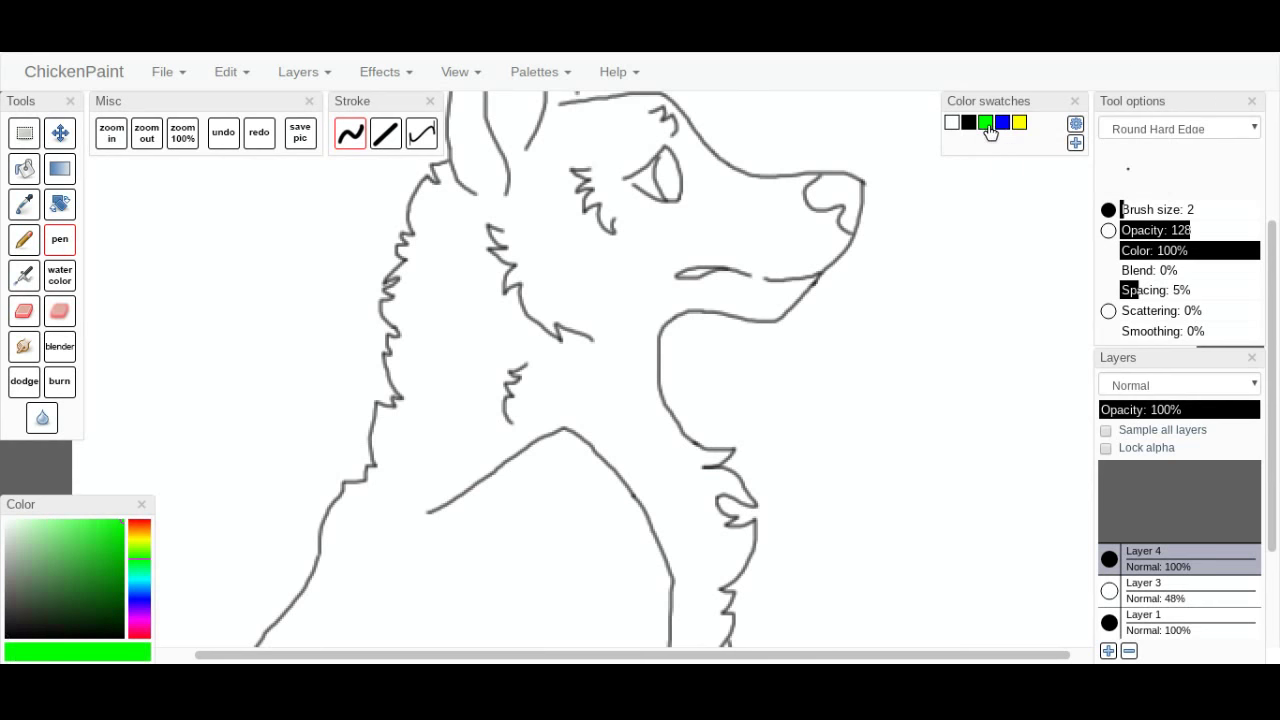
right_click(987, 126)
left_click(1000, 150)
right_click(985, 124)
left_click(998, 148)
right_click(985, 122)
left_click(995, 150)
Choose a muted khaki tan and add it to the colour swatches.
mouse_move(151, 573)
left_mouse_down()
mouse_move(135, 534)
mouse_move(59, 575)
mouse_move(52, 551)
mouse_move(38, 558)
left_mouse_up()
left_click(1070, 142)
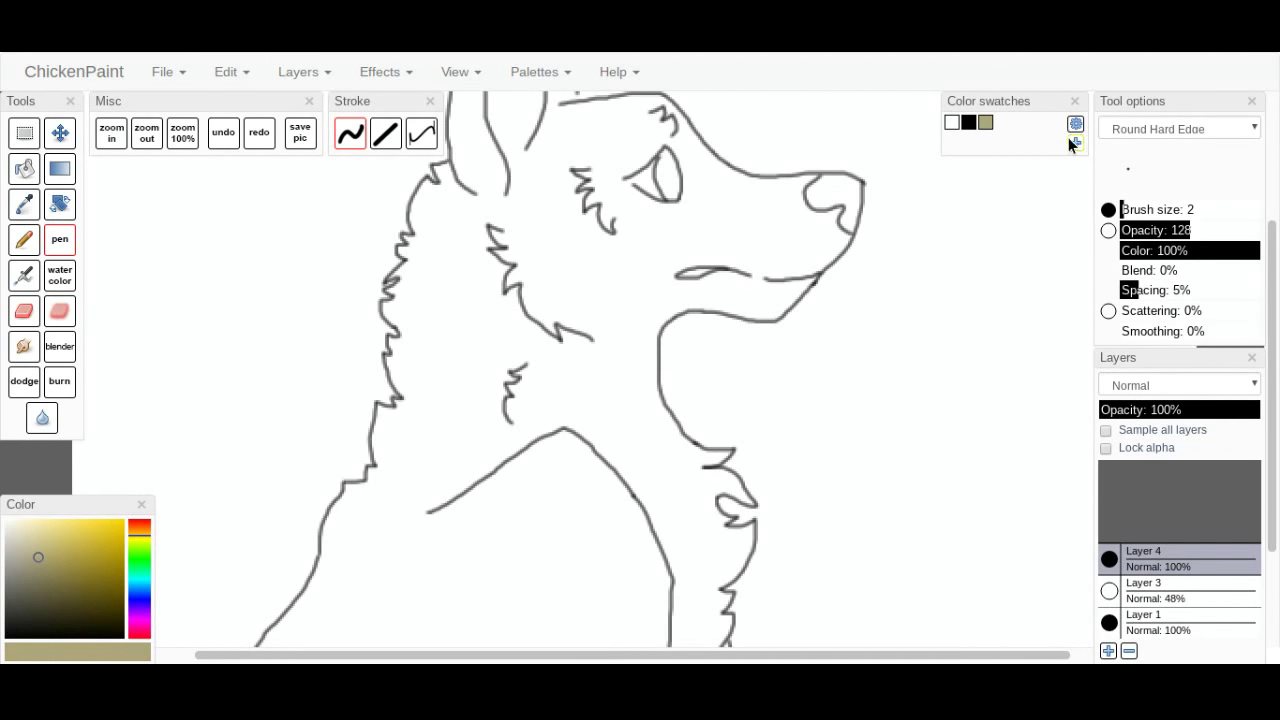
Add a darker olive khaki and a pale cream beige to the colour swatches.
left_click(43, 568)
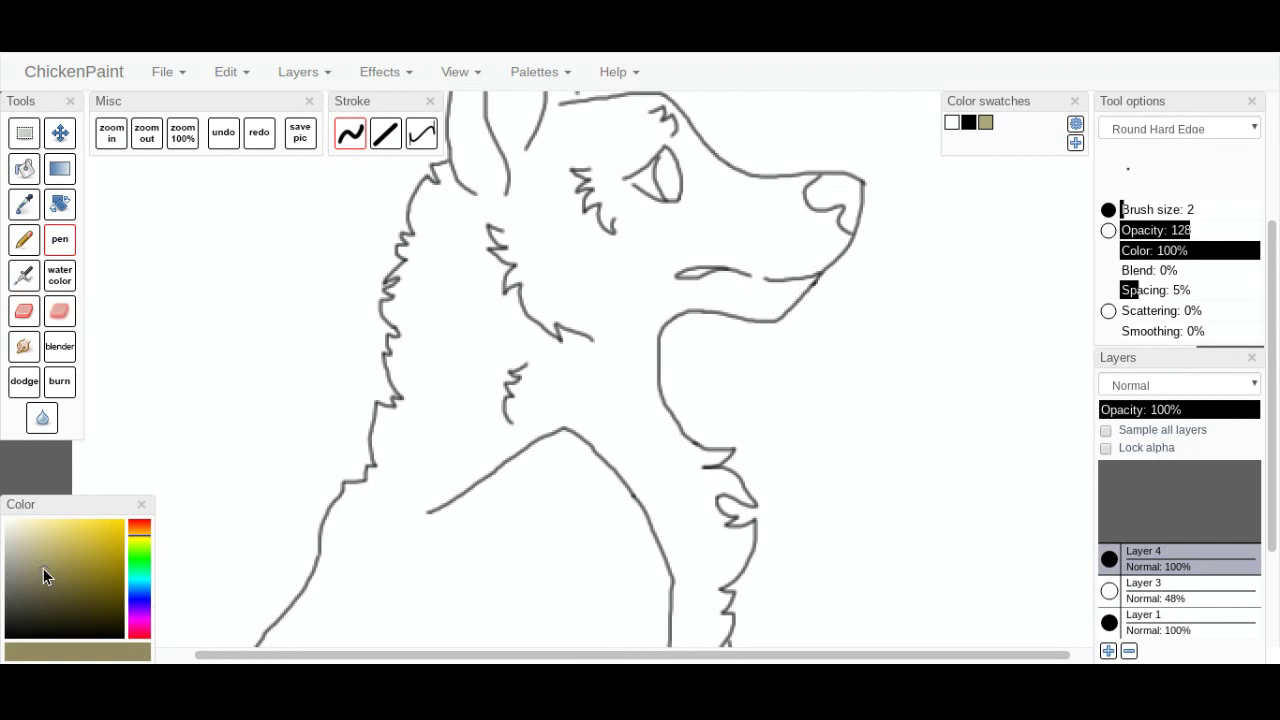
left_click(36, 573)
left_click(1075, 143)
left_click_drag(27, 578, 16, 538)
left_click(1075, 143)
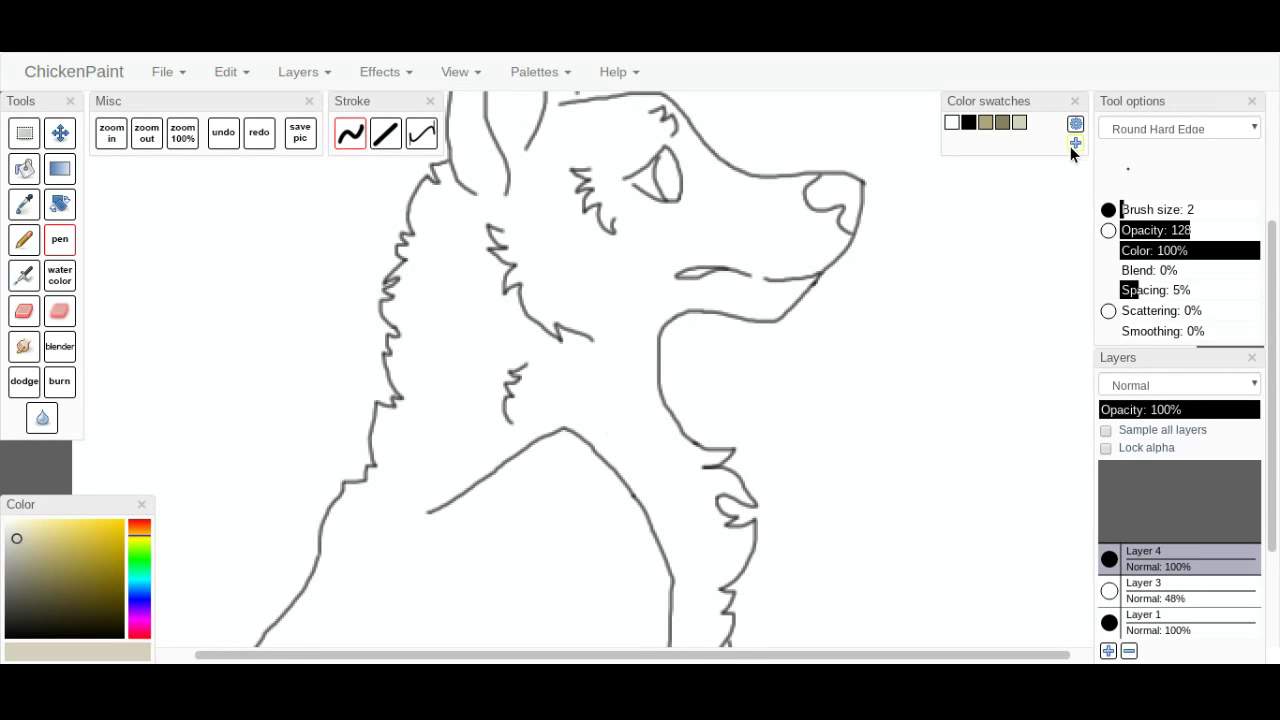
On Layer 1, paint a khaki tan band inside the back-of-neck outline with the pencil at size 28.
left_click(985, 122)
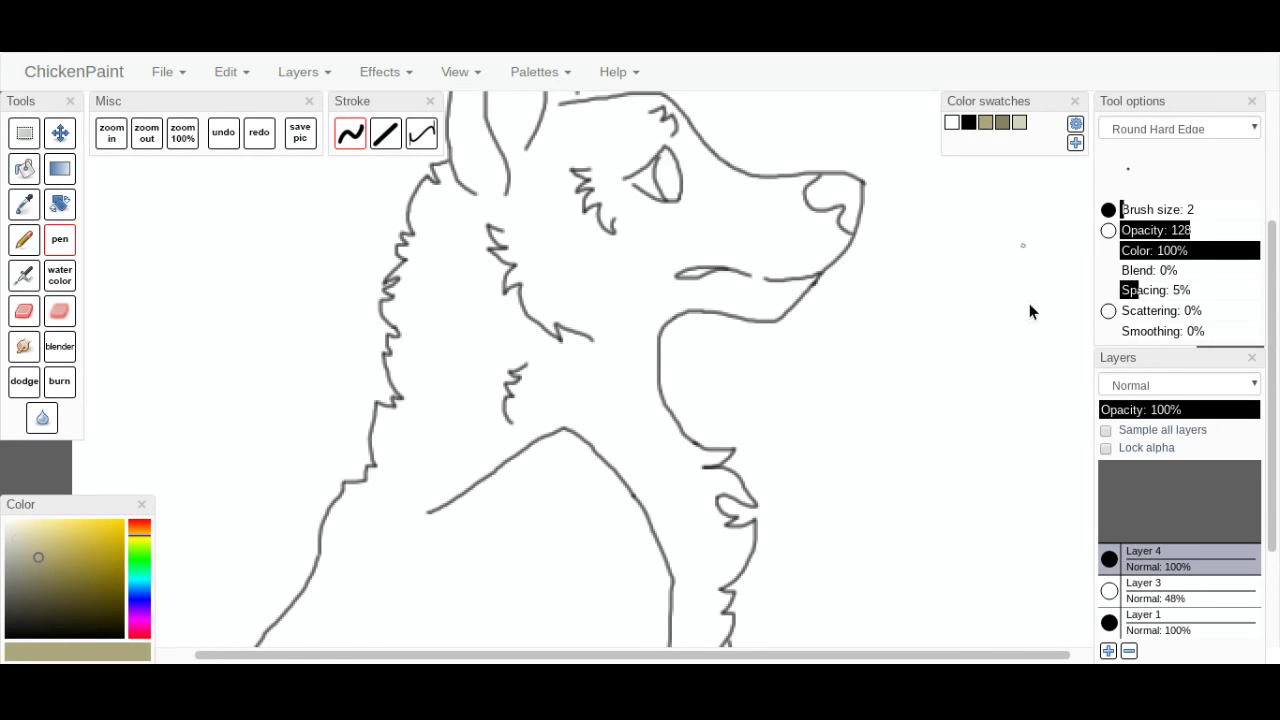
left_click(1154, 630)
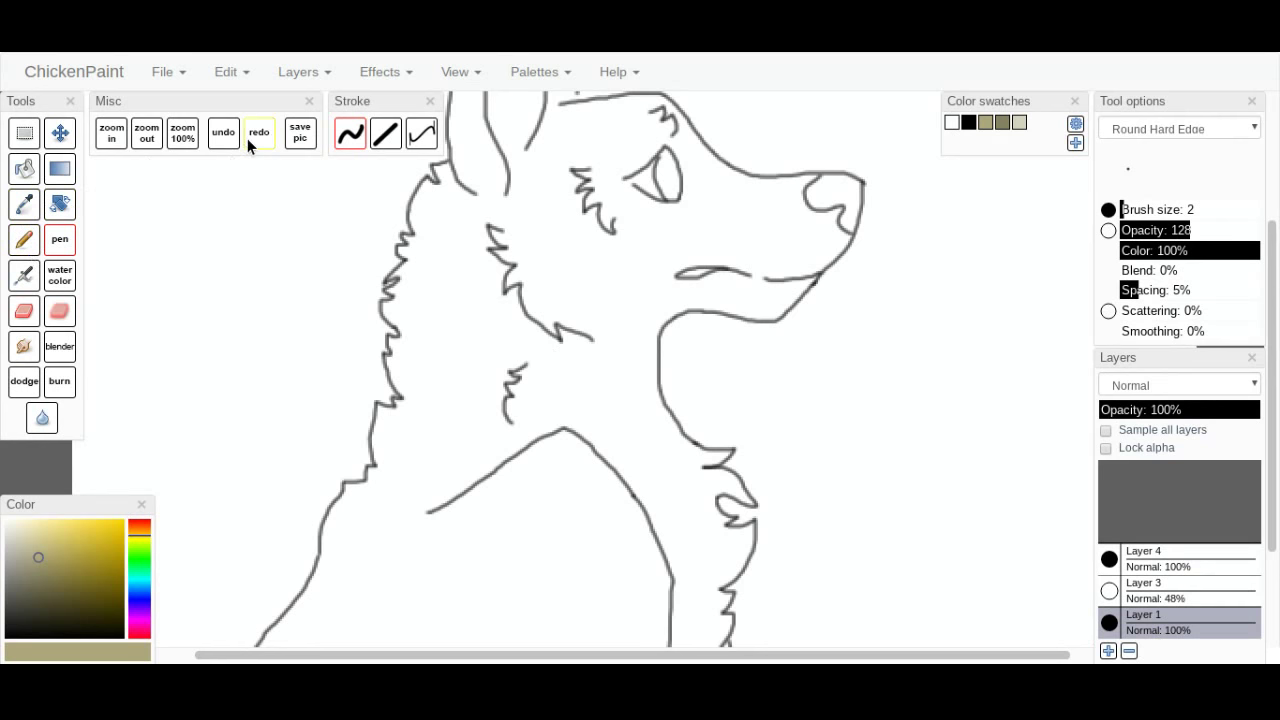
left_click(25, 240)
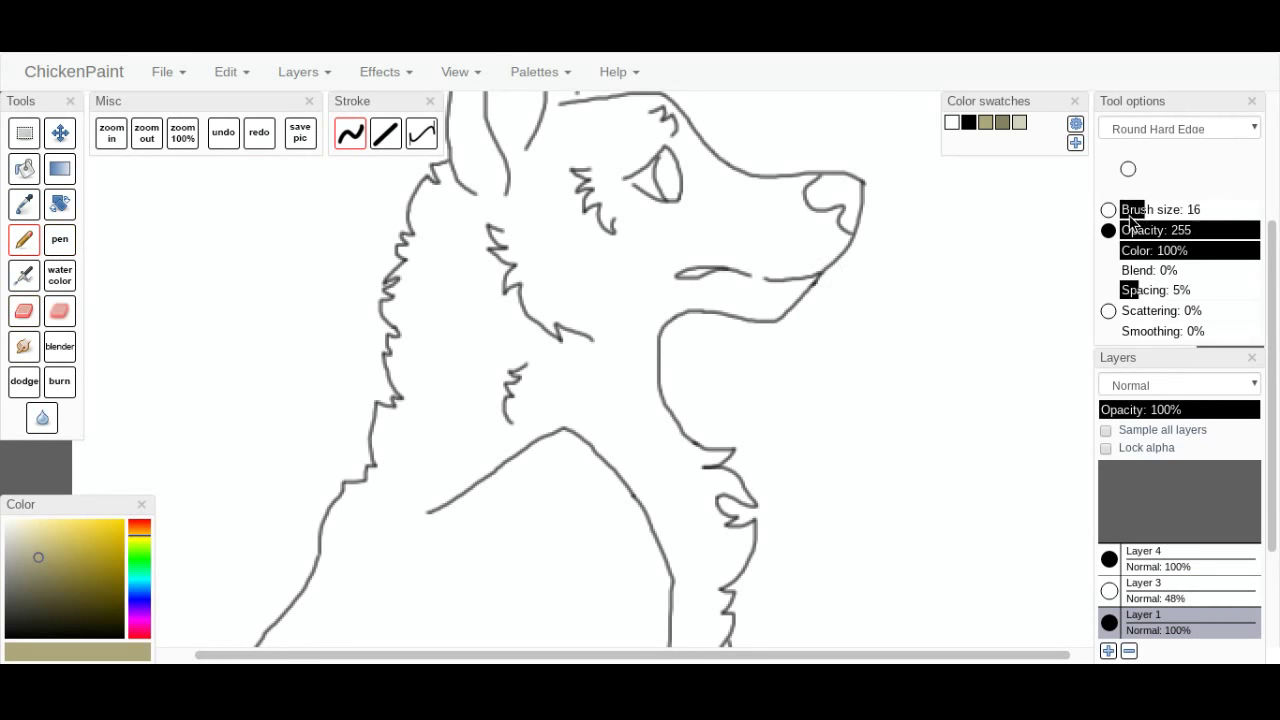
left_click(440, 190)
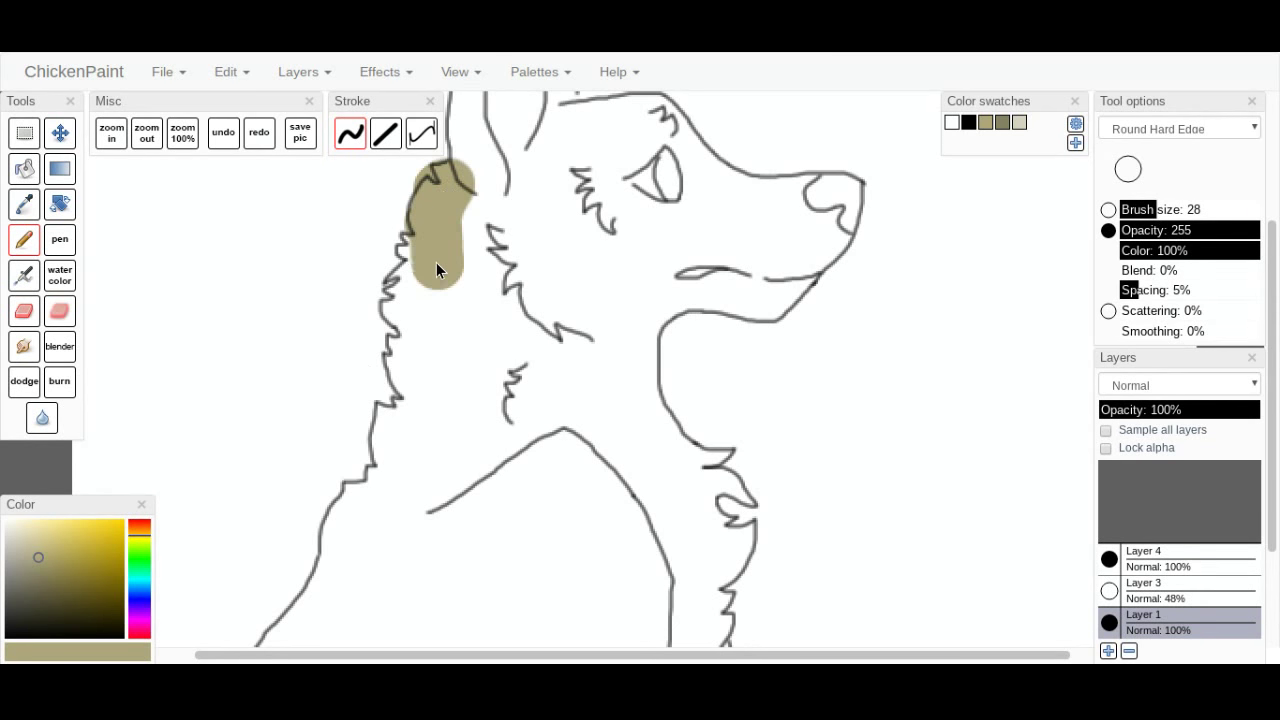
mouse_move(436, 263)
left_mouse_down()
mouse_move(402, 268)
mouse_move(420, 305)
mouse_move(395, 295)
mouse_move(405, 330)
mouse_move(432, 345)
mouse_move(408, 368)
mouse_move(432, 422)
mouse_move(395, 442)
mouse_move(390, 485)
mouse_move(352, 512)
mouse_move(284, 645)
left_mouse_up()
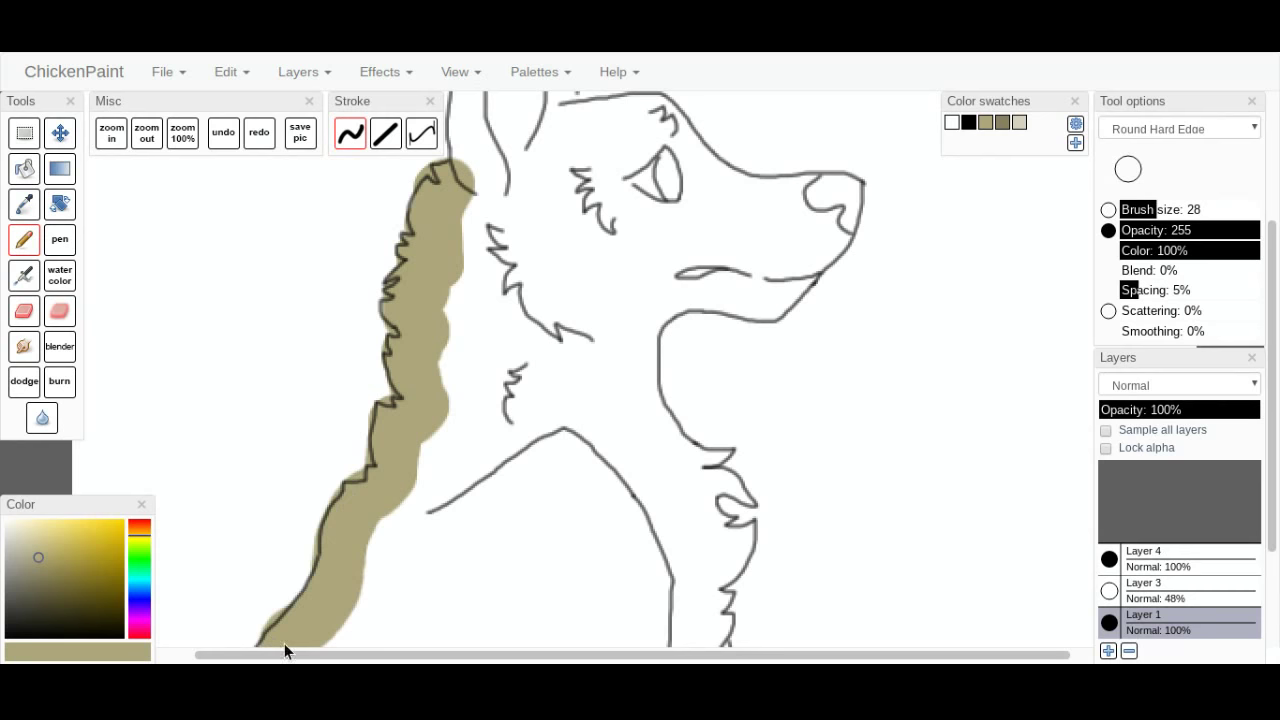
Paint khaki along the inside of the rest of the outline, covering the lower edge, chest, muzzle, forehead, ears and neck.
left_click(186, 134)
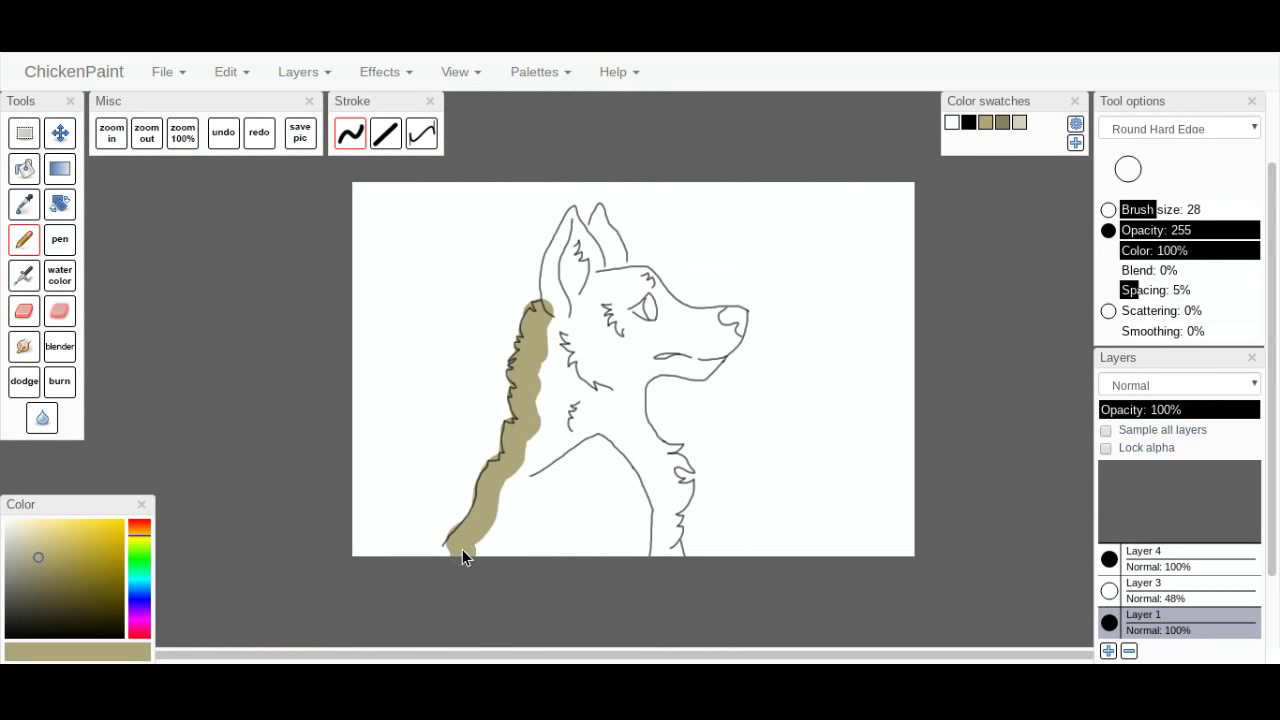
mouse_move(448, 550)
left_mouse_down()
mouse_move(680, 546)
mouse_move(666, 530)
mouse_move(680, 486)
mouse_move(668, 460)
mouse_move(682, 478)
left_mouse_up()
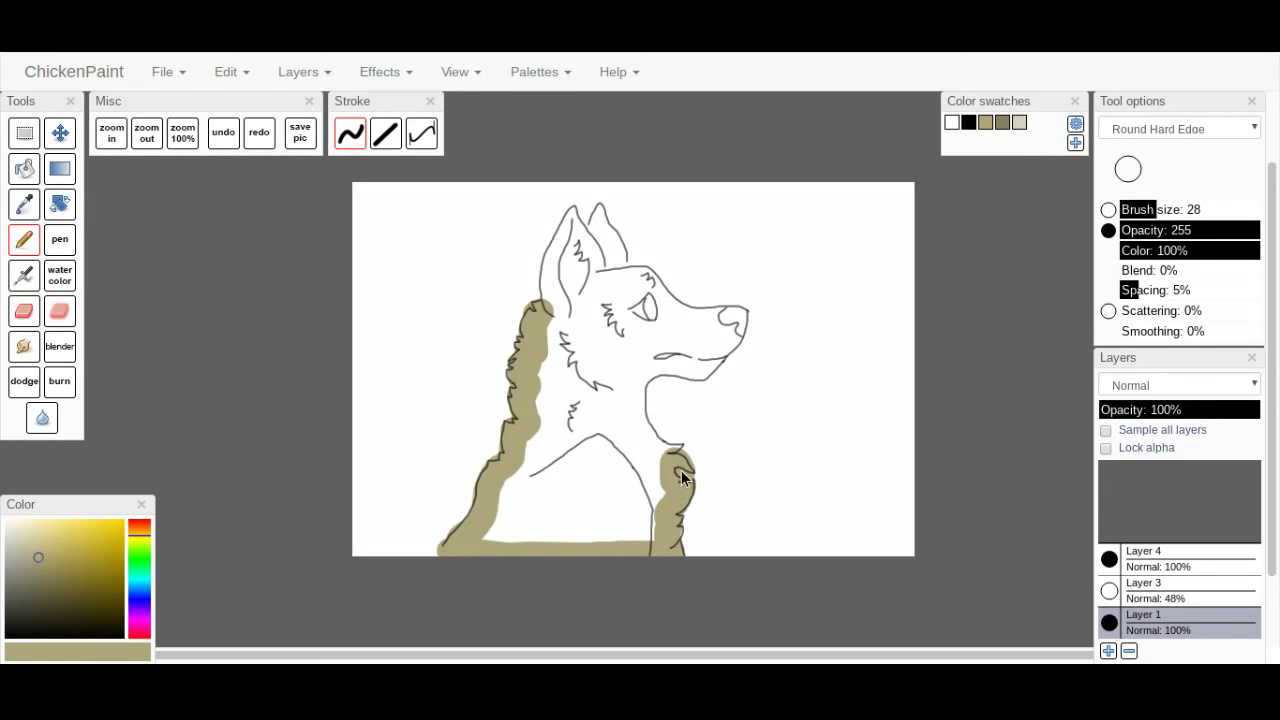
mouse_move(636, 403)
left_mouse_down()
mouse_move(636, 377)
mouse_move(658, 360)
mouse_move(716, 362)
mouse_move(736, 332)
mouse_move(735, 298)
mouse_move(655, 310)
mouse_move(668, 292)
mouse_move(615, 258)
mouse_move(592, 206)
mouse_move(563, 238)
left_mouse_up()
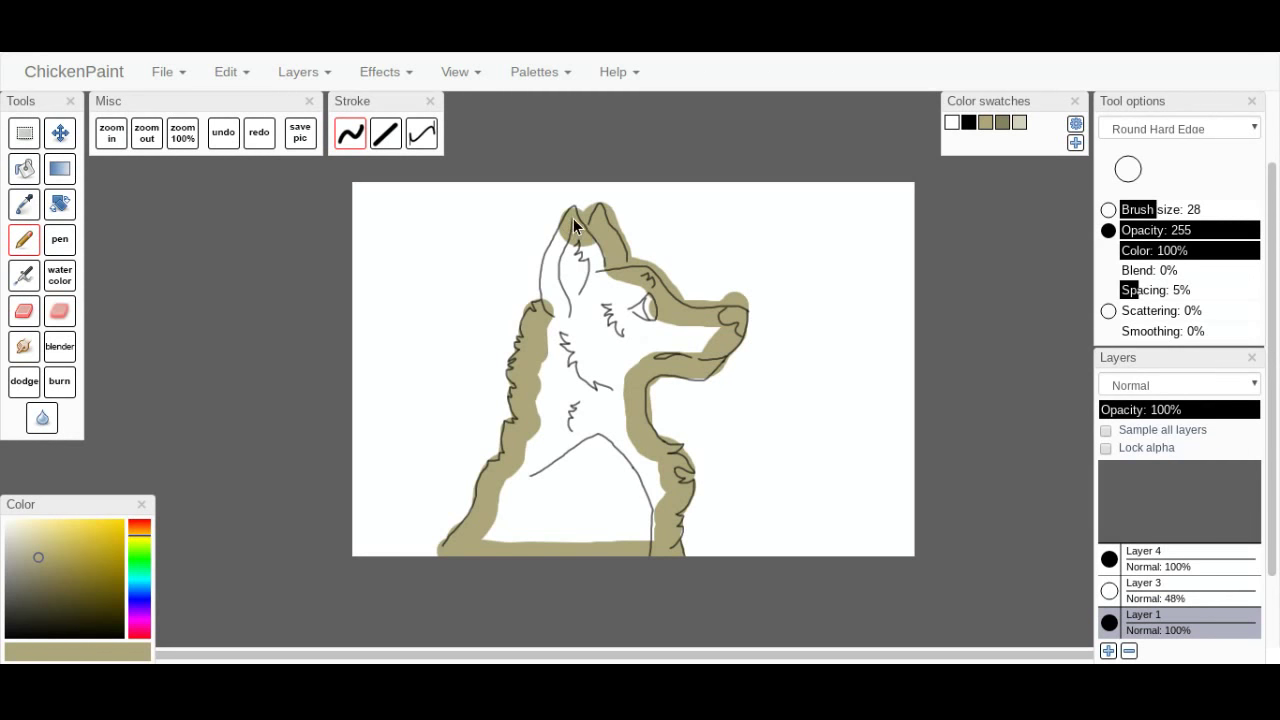
mouse_move(578, 255)
left_mouse_down()
mouse_move(566, 340)
mouse_move(492, 538)
left_mouse_up()
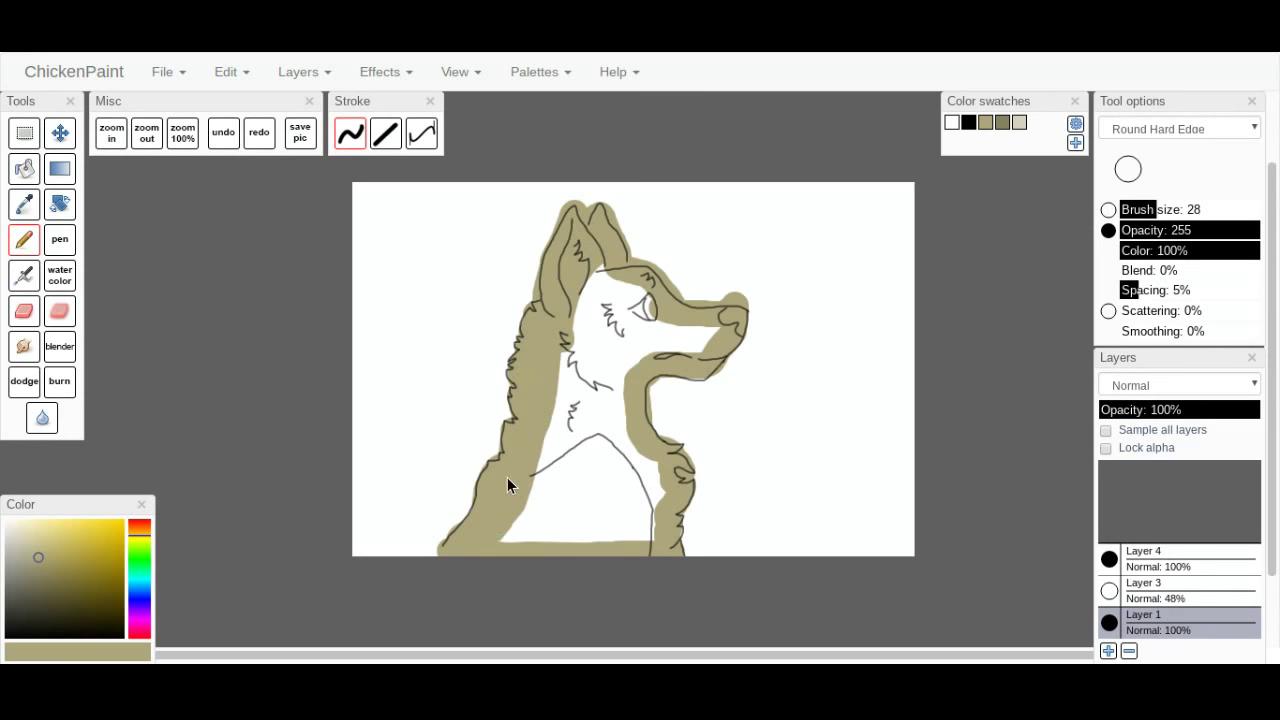
Flood-fill the enclosed white interior with khaki and paint over the remaining white seams and the gap under the chin.
left_click(30, 170)
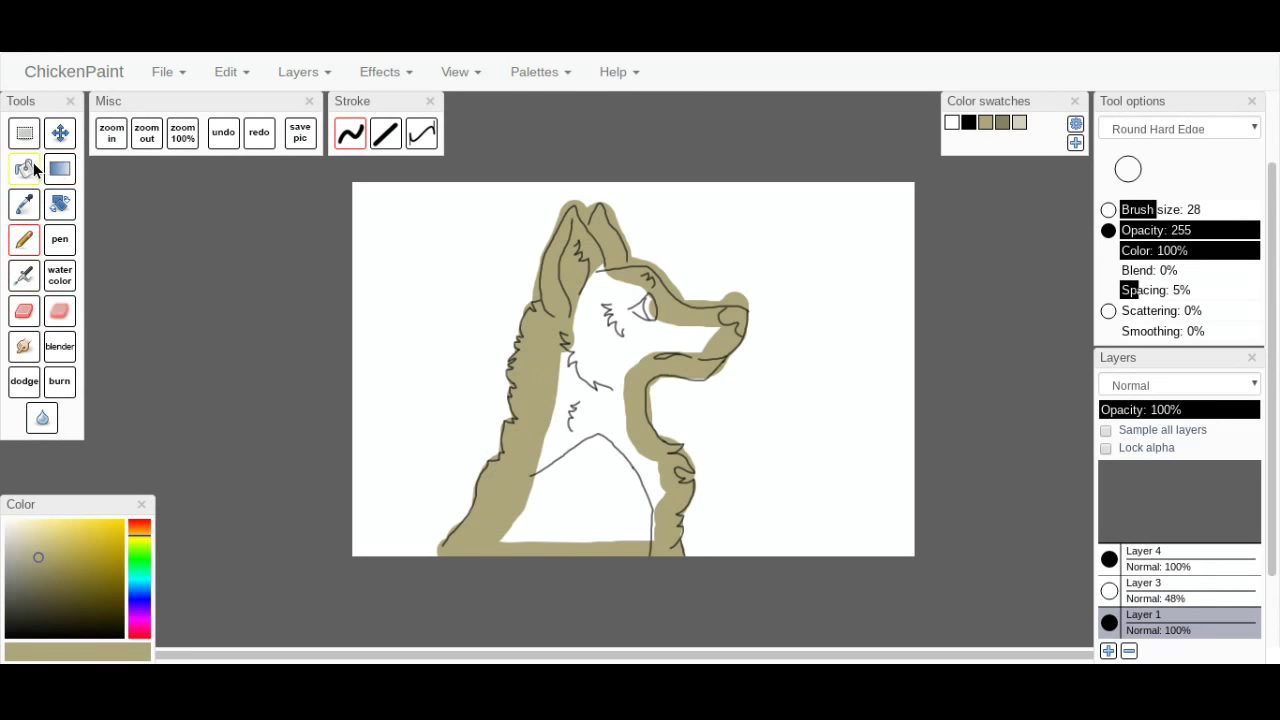
left_click(587, 405)
left_click(28, 240)
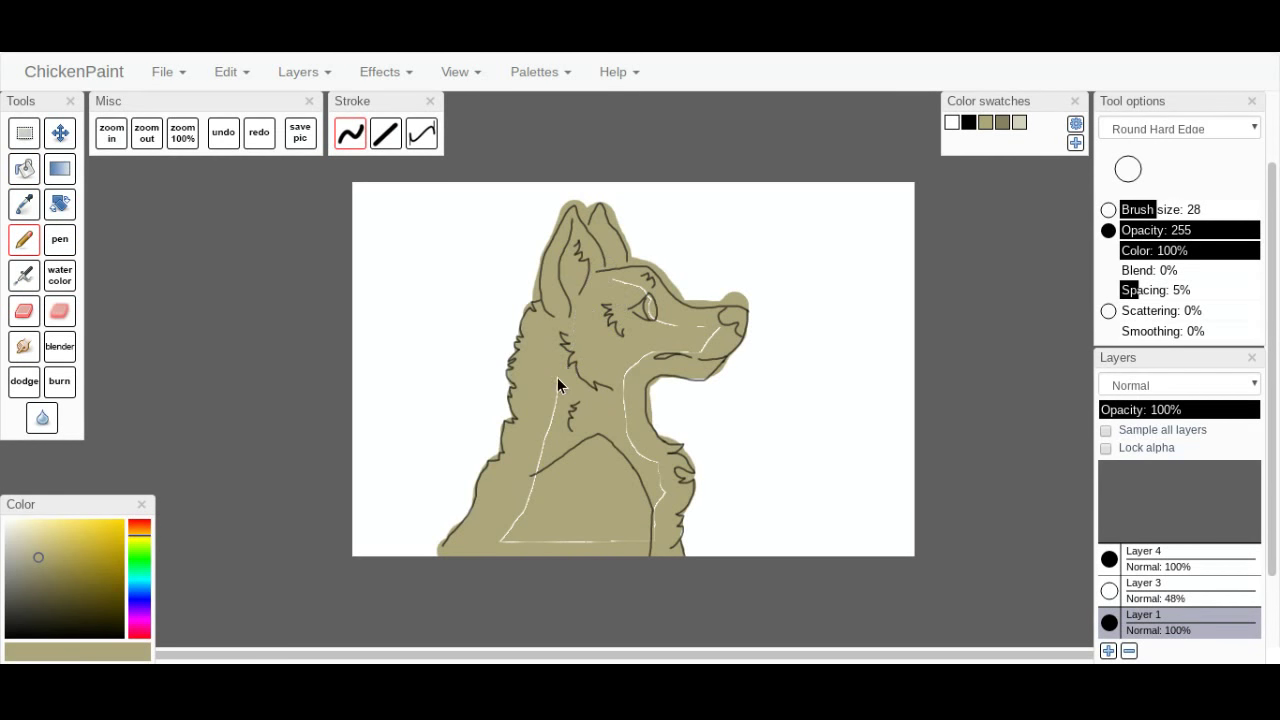
mouse_move(536, 542)
left_mouse_down()
mouse_move(596, 542)
mouse_move(656, 502)
mouse_move(624, 370)
mouse_move(678, 326)
left_mouse_up()
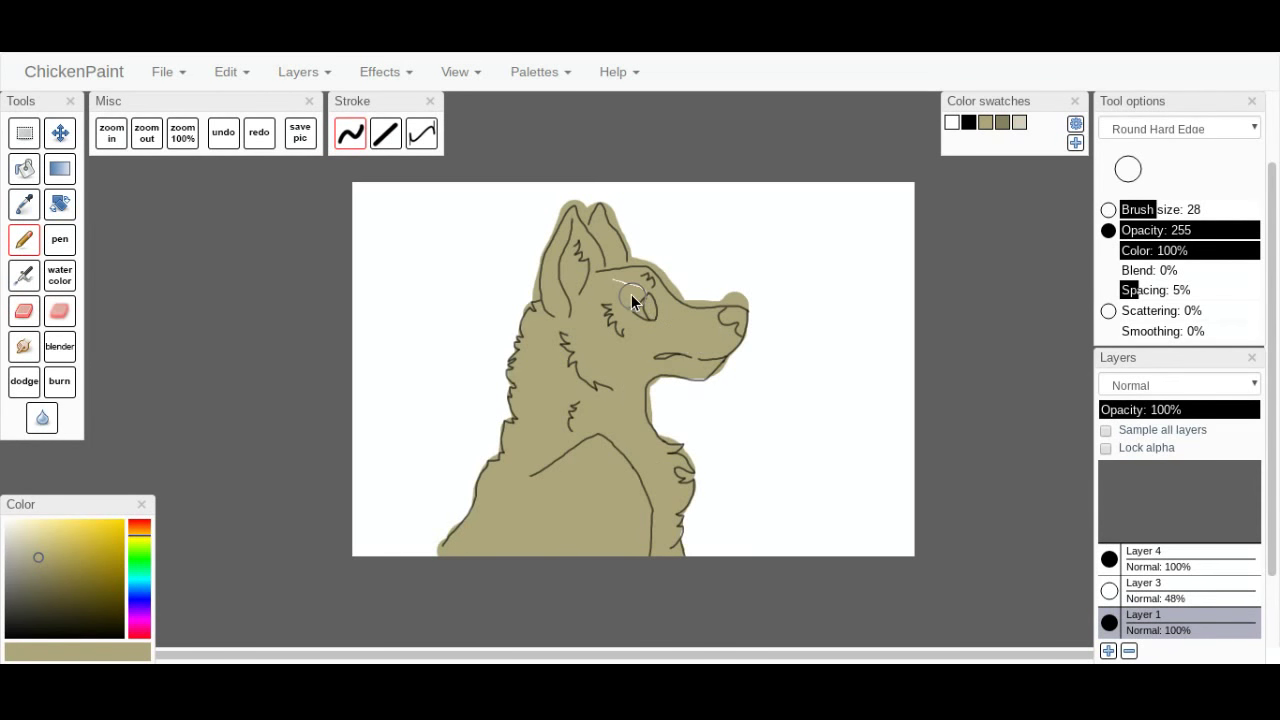
left_click_drag(697, 369, 712, 378)
left_click(215, 135)
left_click(257, 131)
Colour the nose in a muted dusty red, using the pencil at size 19.
left_click(110, 135)
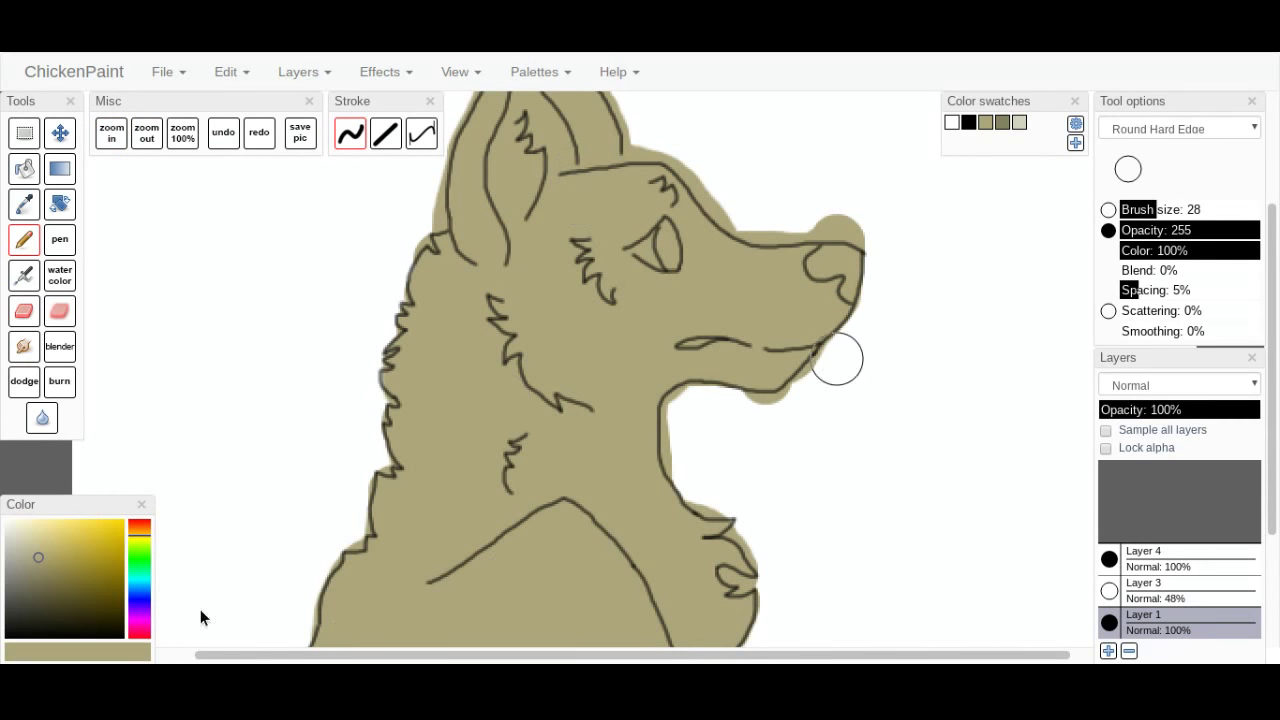
left_click(140, 570)
left_click_drag(140, 572, 139, 521)
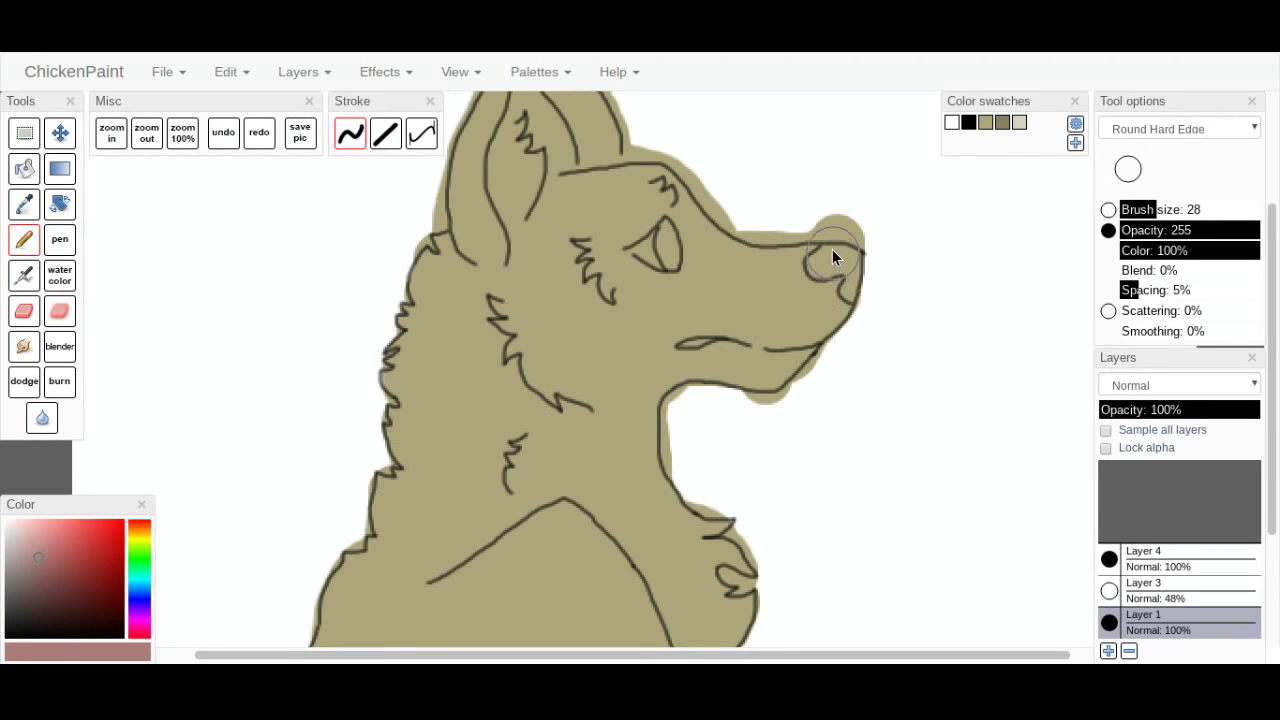
left_click(1137, 210)
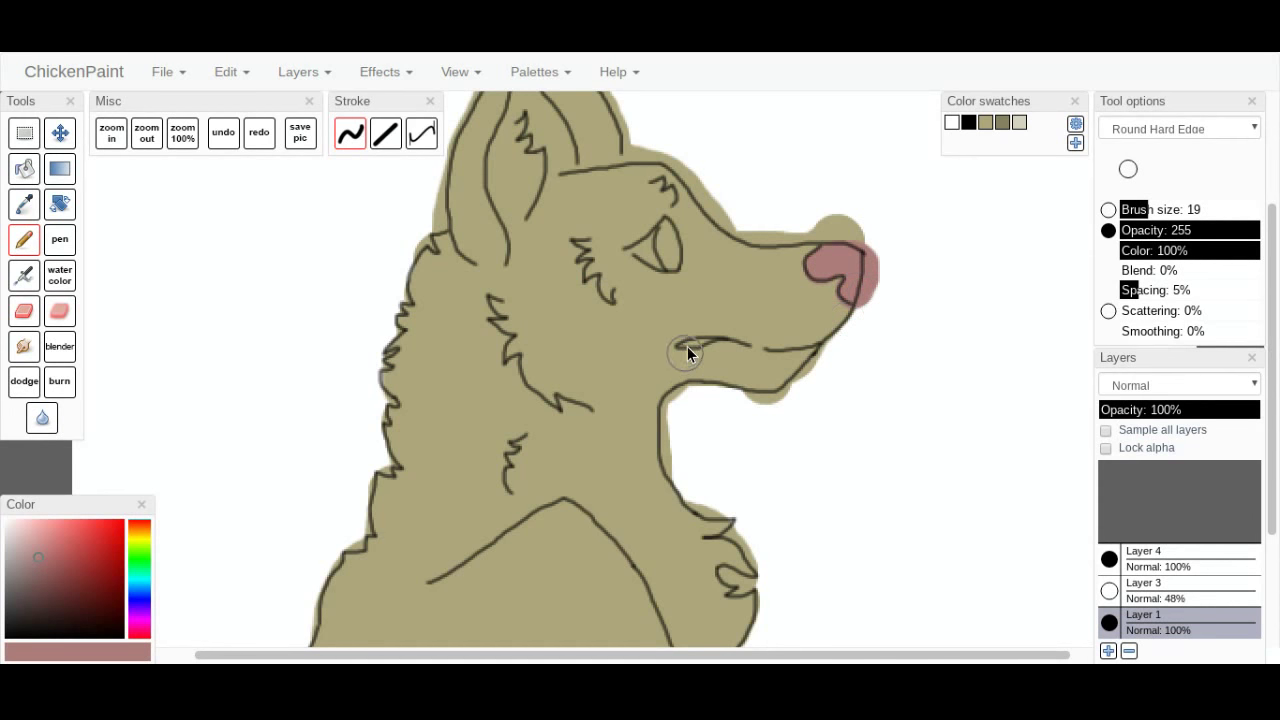
Paint the white of the eye with the pencil at size 7, and switch back to the khaki swatch.
left_click(951, 122)
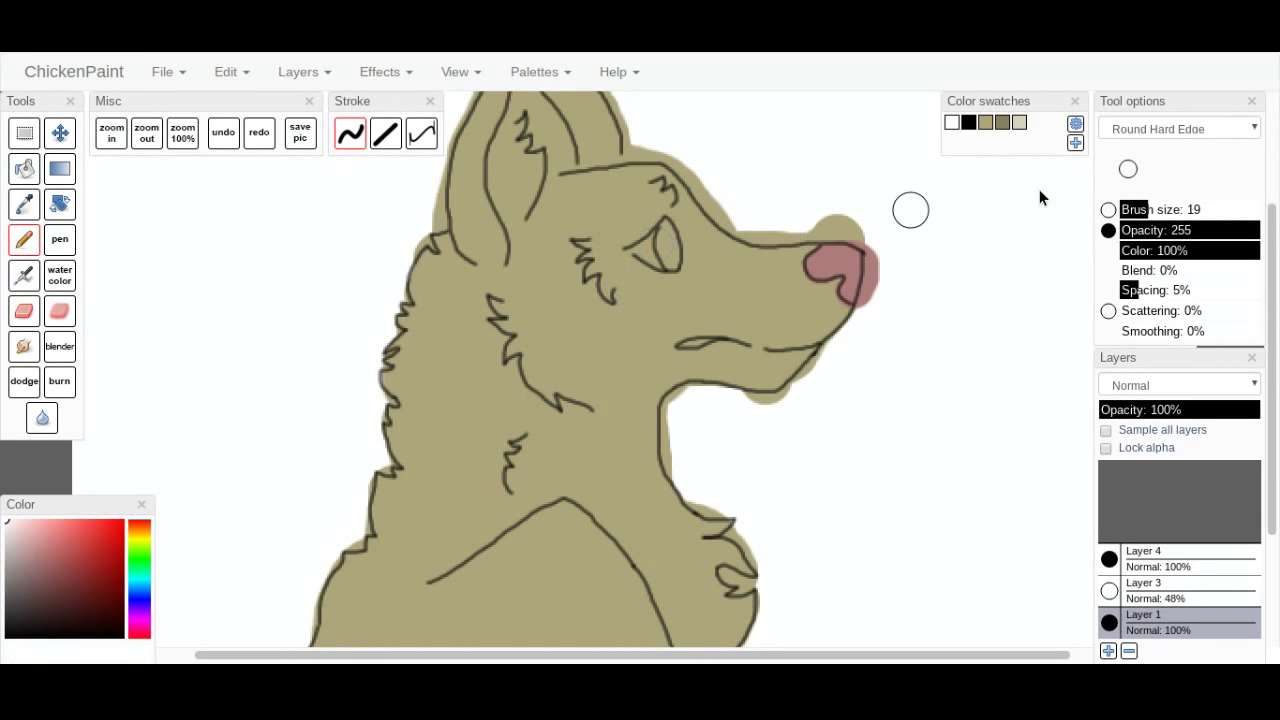
left_click_drag(1146, 209, 1131, 209)
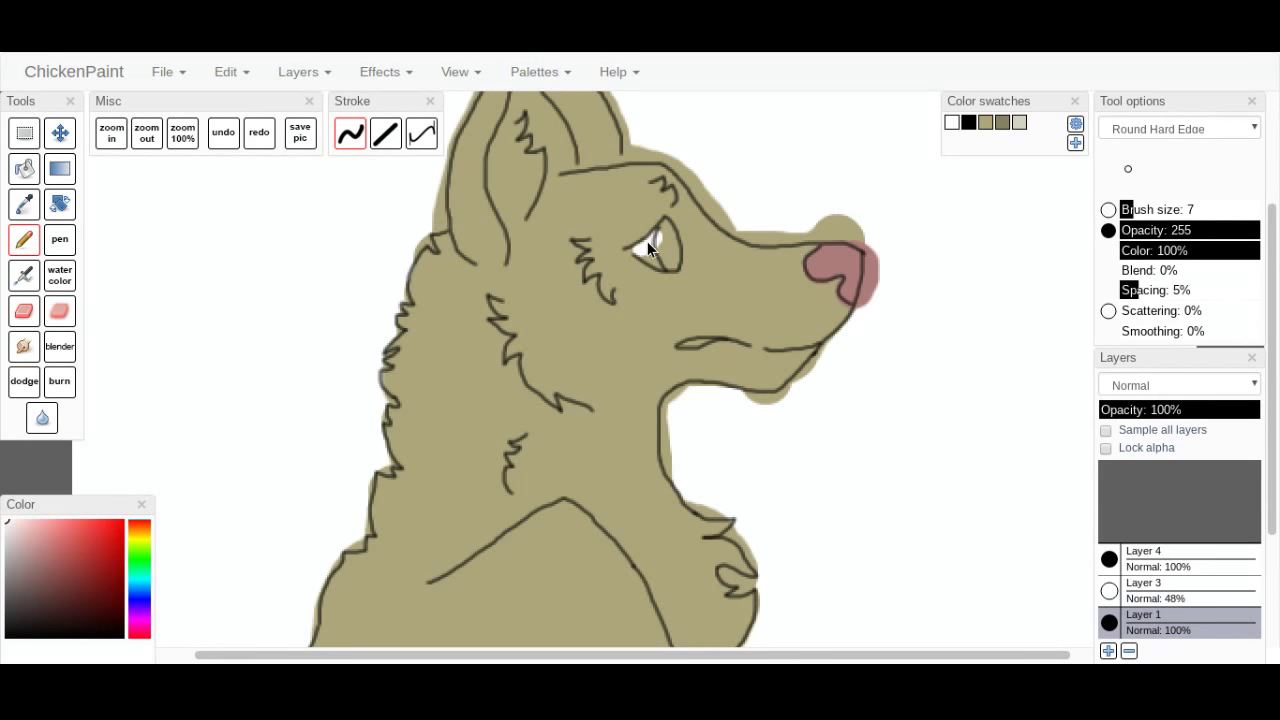
left_click_drag(646, 250, 655, 256)
left_click(986, 122)
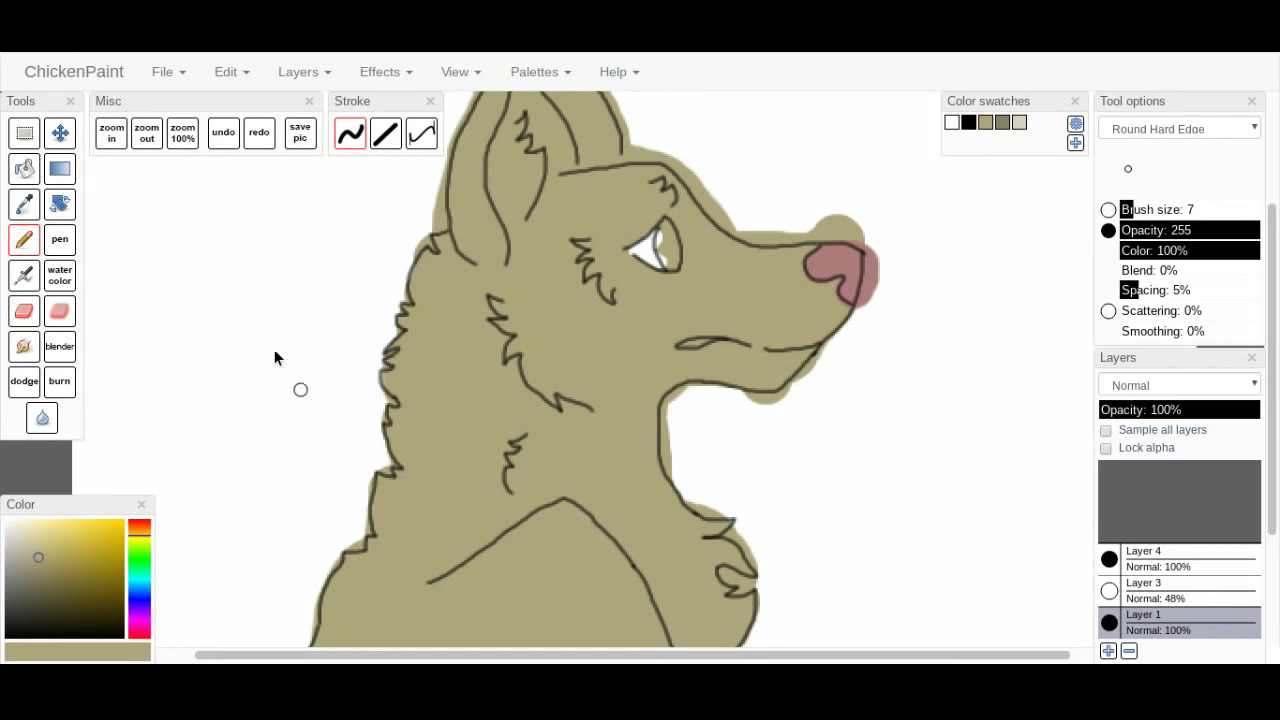
Sample the nose's dusty red into the colour swatches, and add a muted blue of the same saturation.
left_click(24, 204)
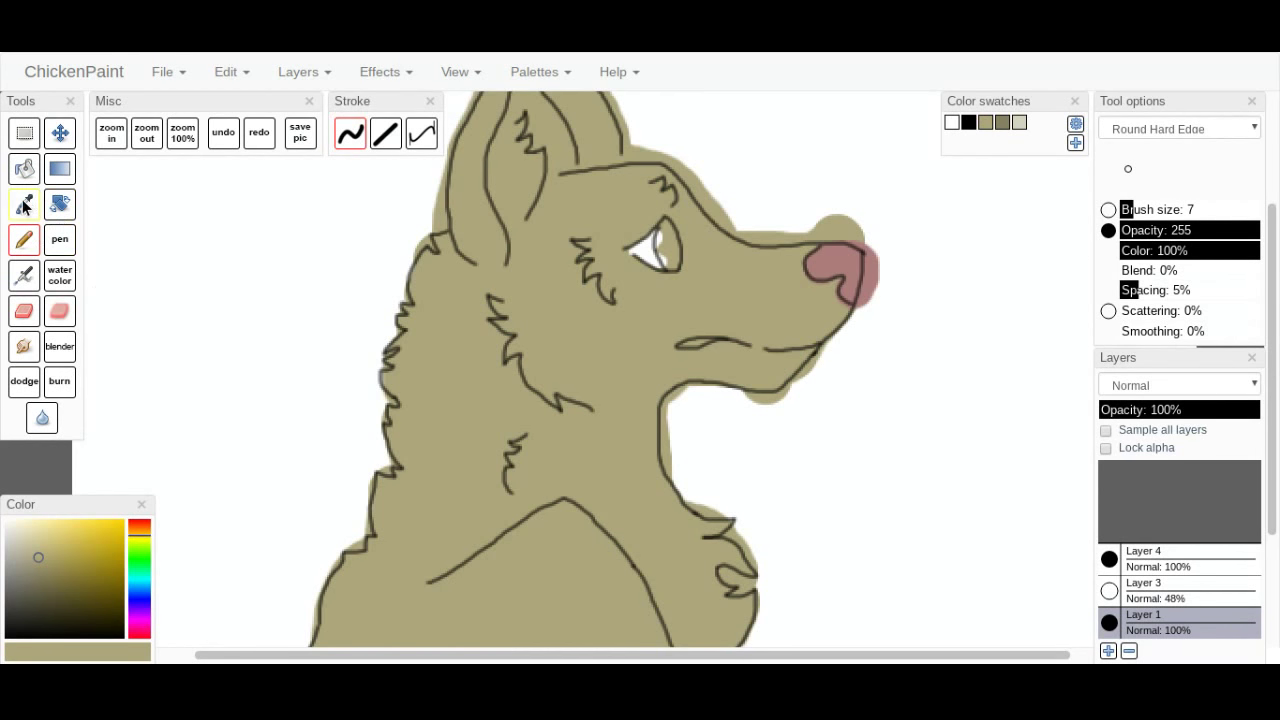
left_click(828, 266)
left_click(1074, 142)
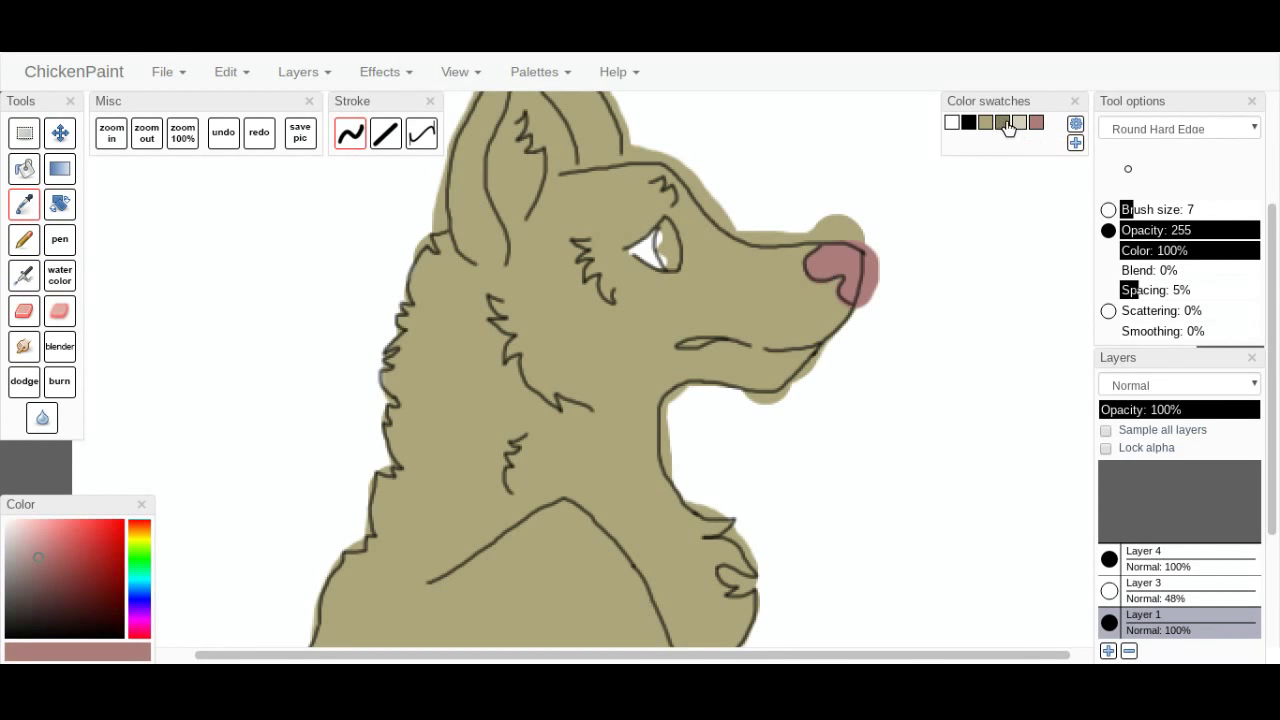
left_click(131, 594)
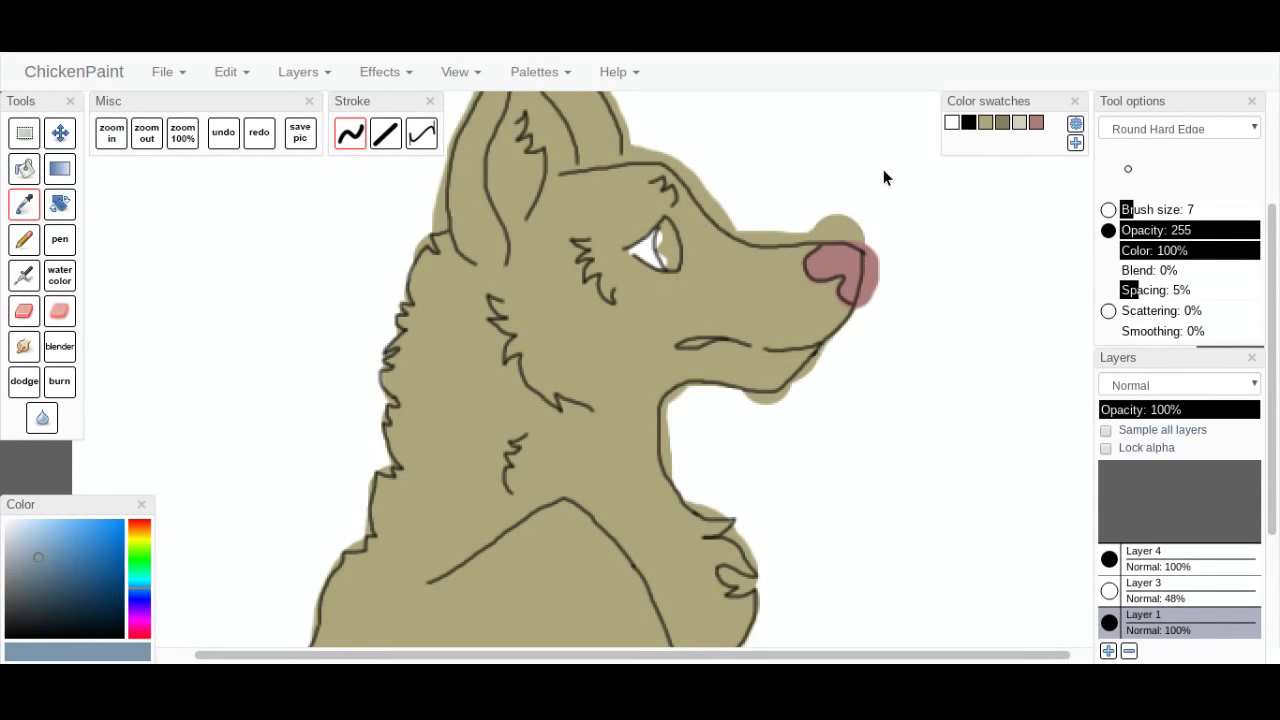
Paint the iris with the muted blue swatch, using the pencil at size 7.
left_click(664, 225)
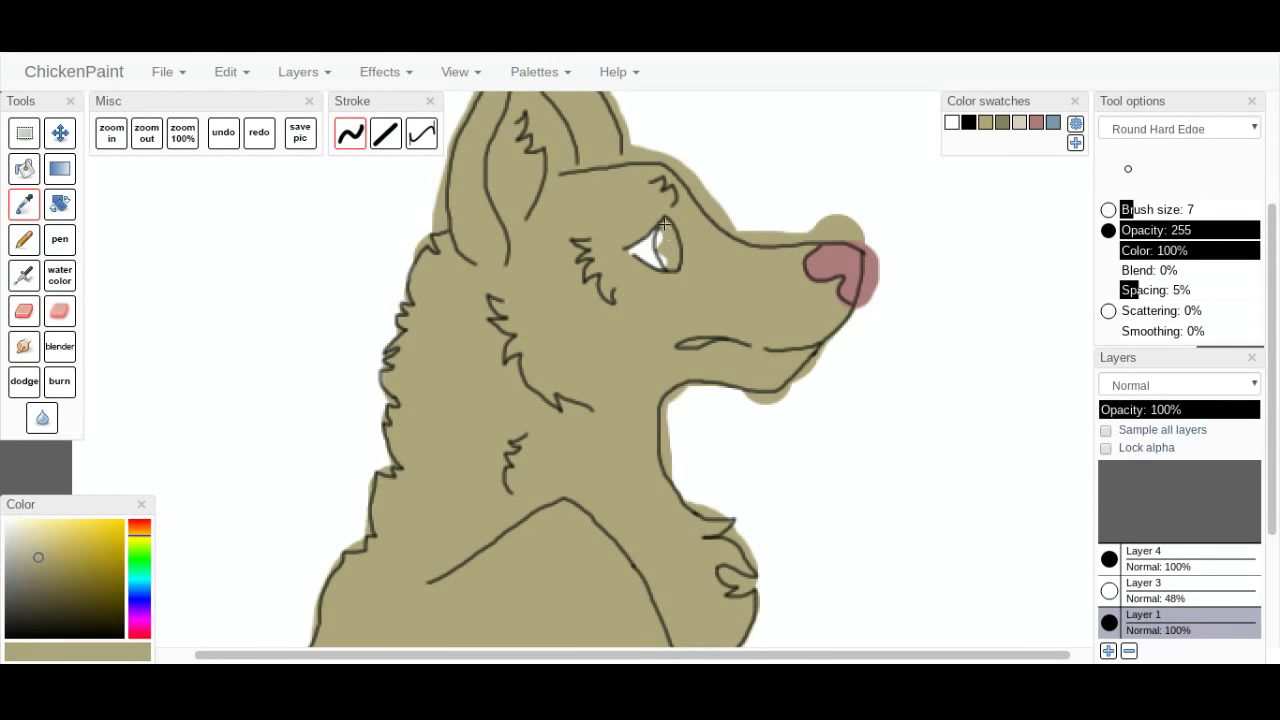
left_click(1053, 122)
left_click(24, 239)
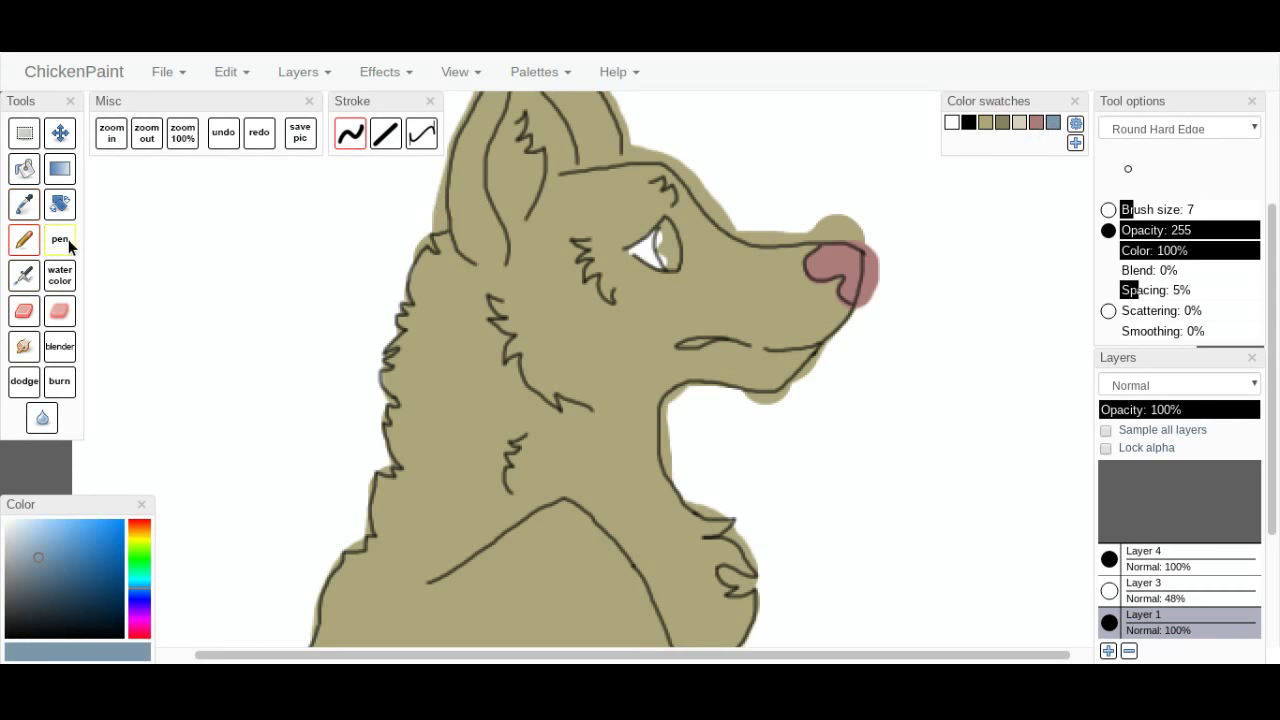
left_click(951, 122)
left_click(662, 249)
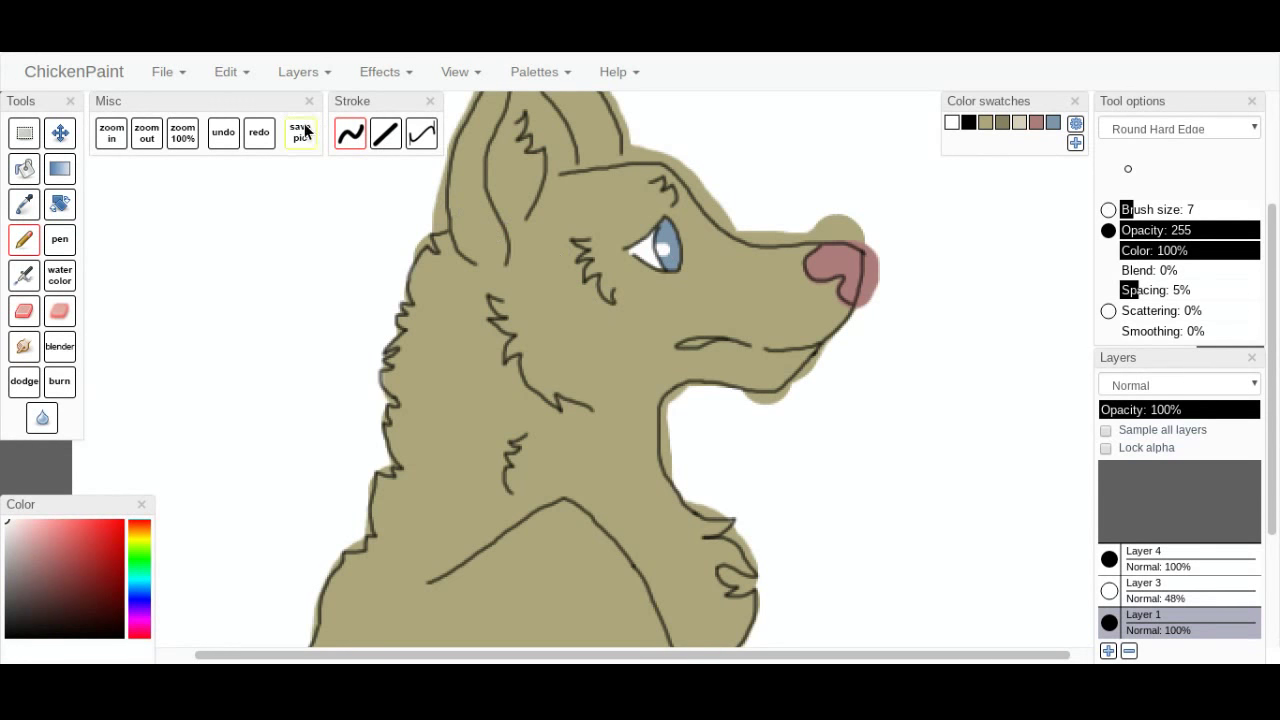
left_click(215, 126)
Draw and fill a black oval pupil inside the blue iris on Layer 4 with the pen at size 2.
left_click(964, 123)
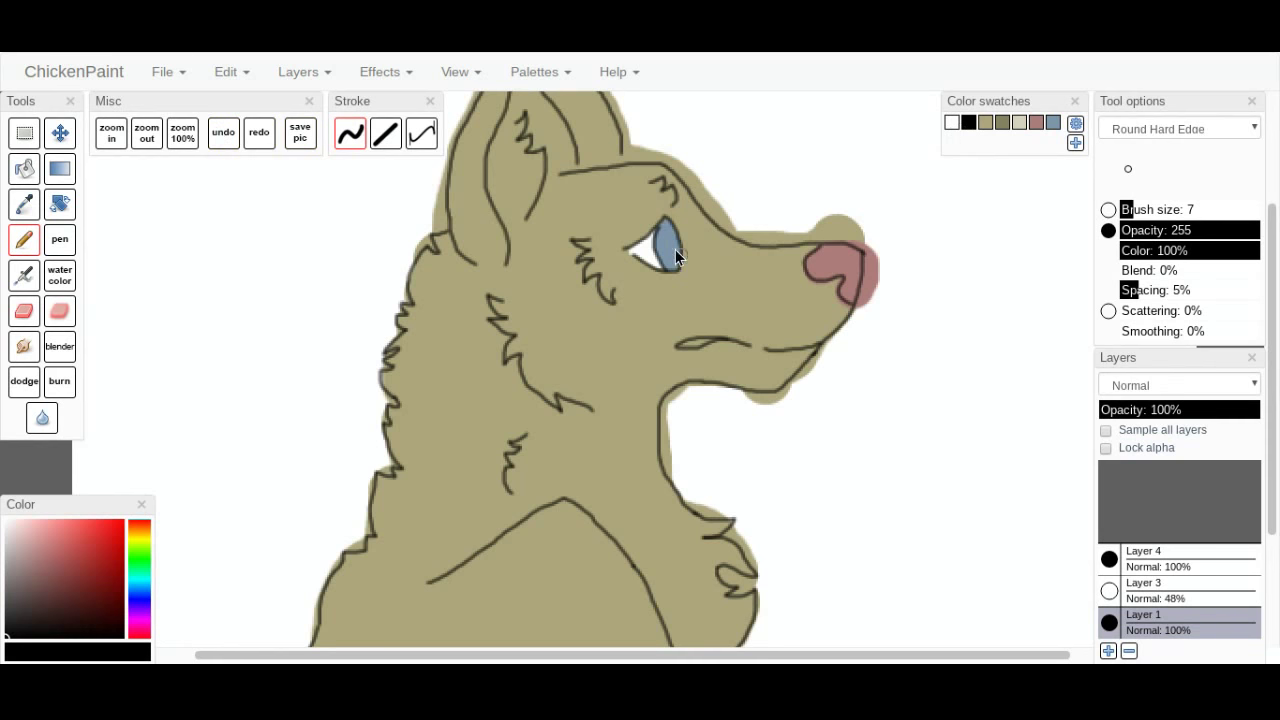
left_click_drag(666, 236, 670, 256)
left_click(226, 131)
left_click(59, 239)
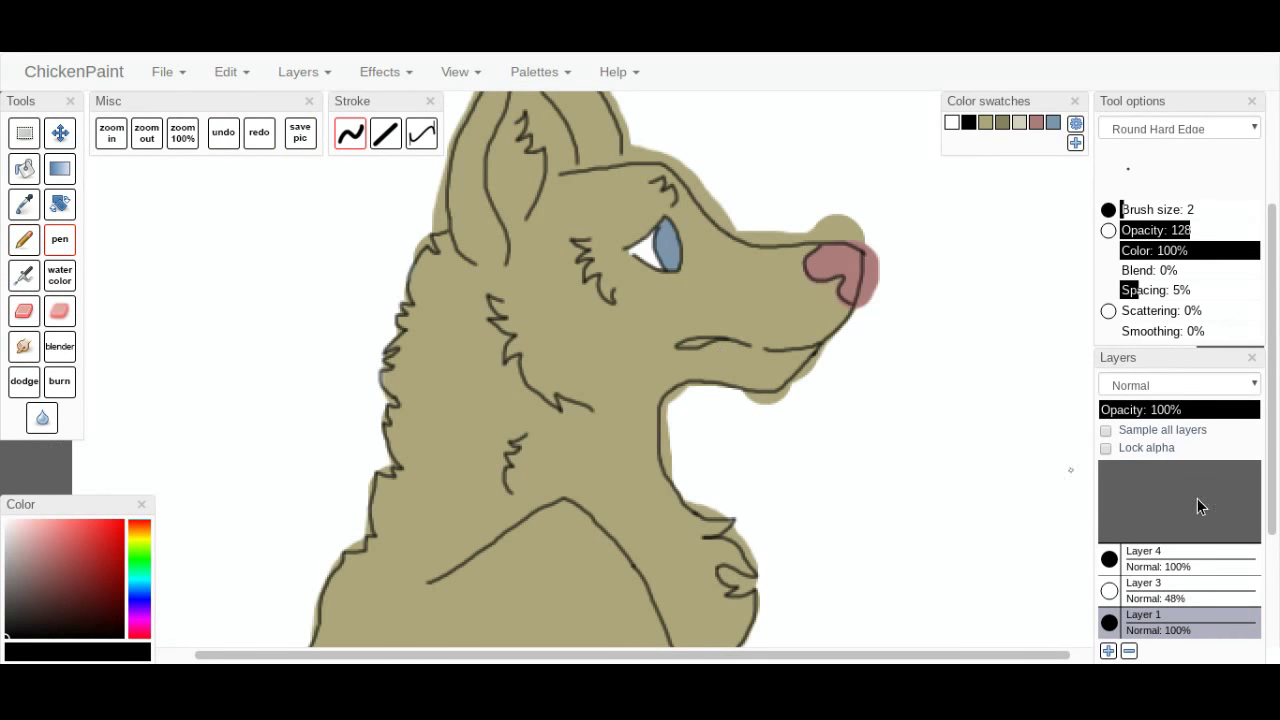
left_click(1203, 562)
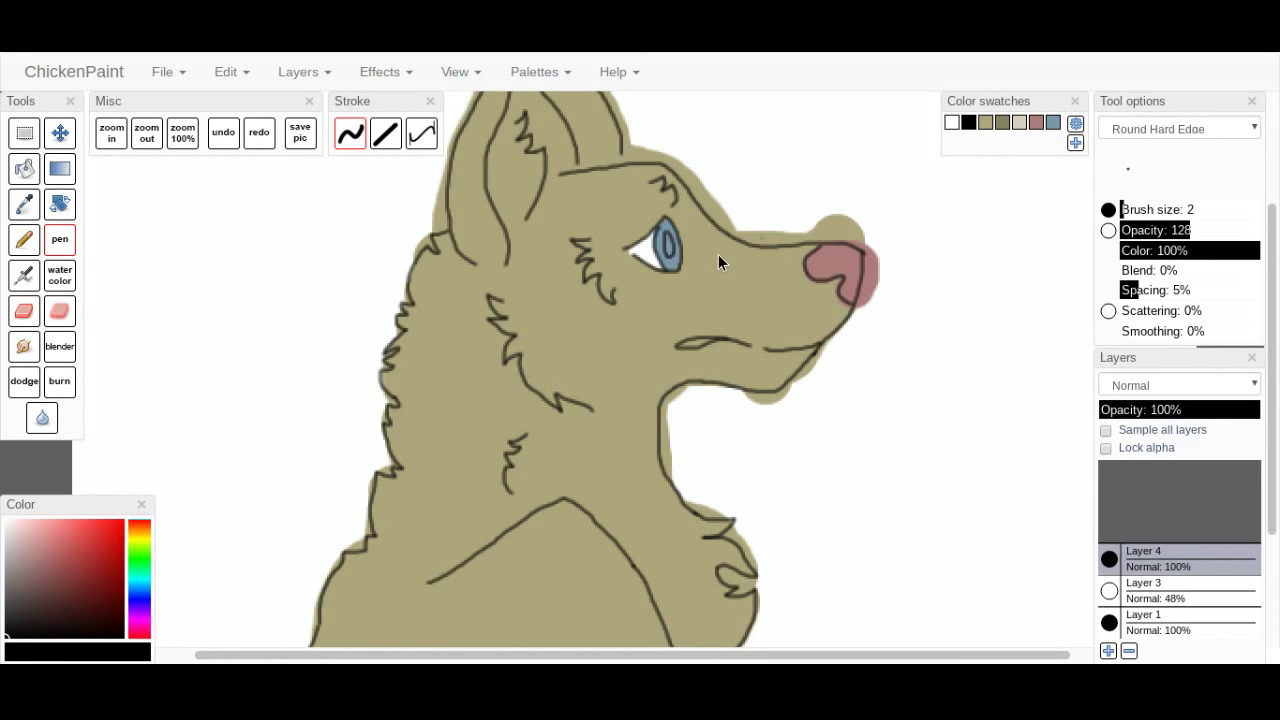
mouse_move(665, 237)
left_mouse_down()
mouse_move(668, 262)
mouse_move(668, 248)
left_mouse_up()
On Layer 1, outline the back edge of a cream marking from the muzzle down the neck to the chest with the pencil at size 7.
left_click(1163, 625)
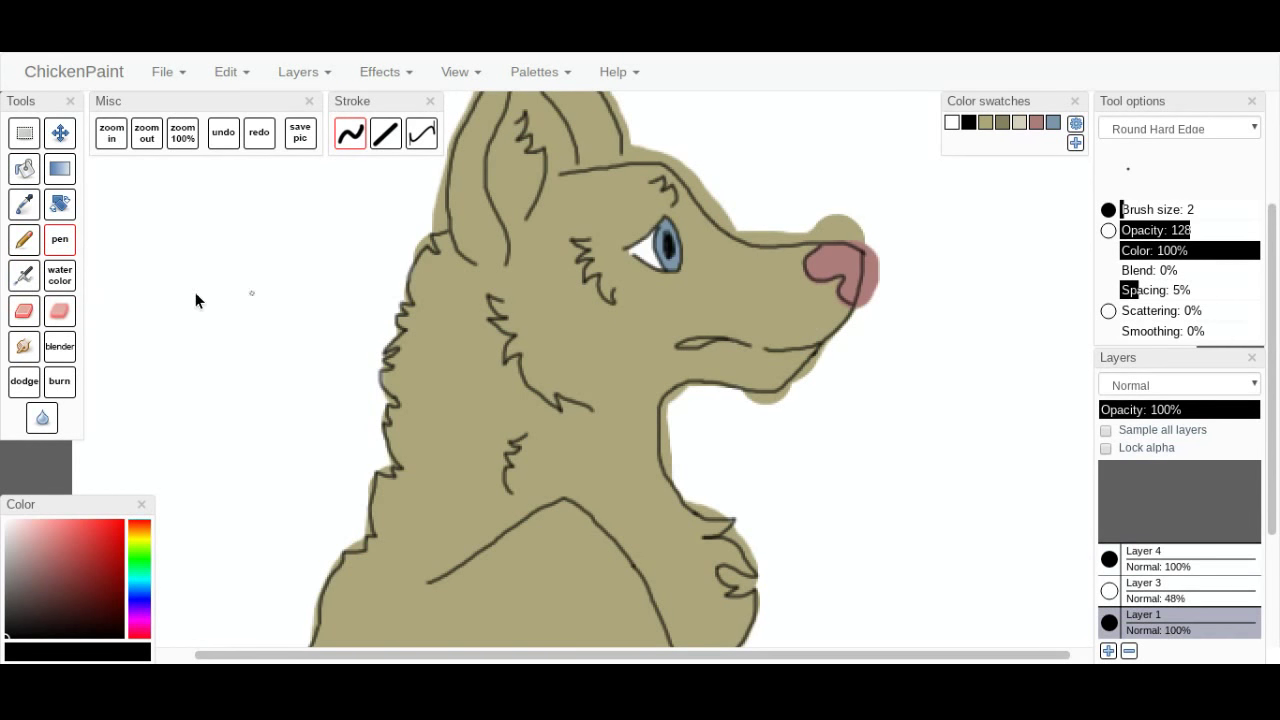
left_click(22, 318)
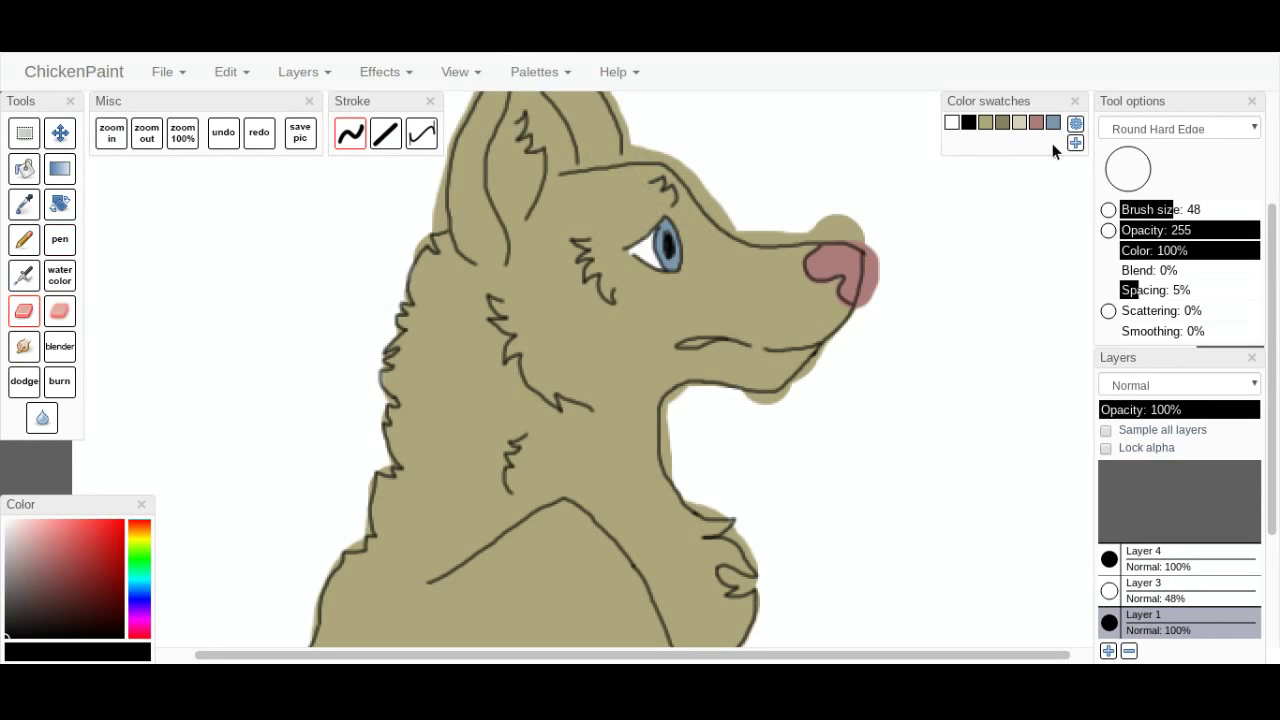
left_click(1020, 122)
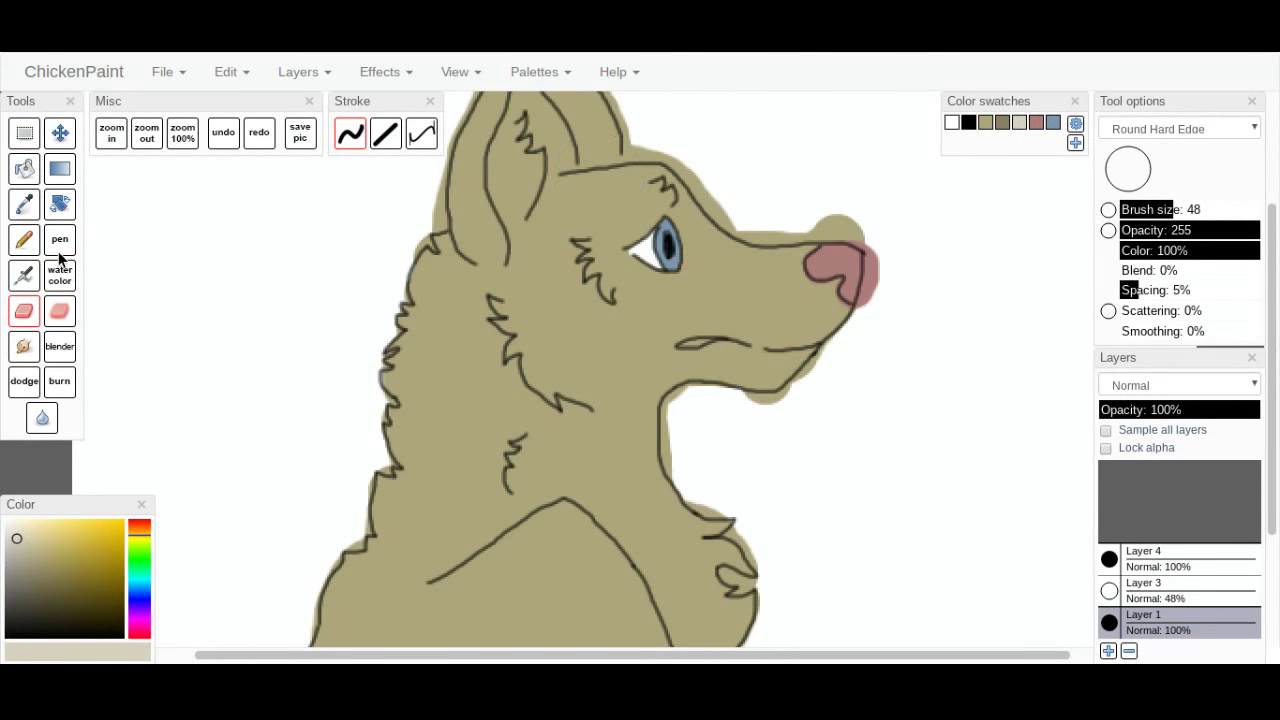
key("b")
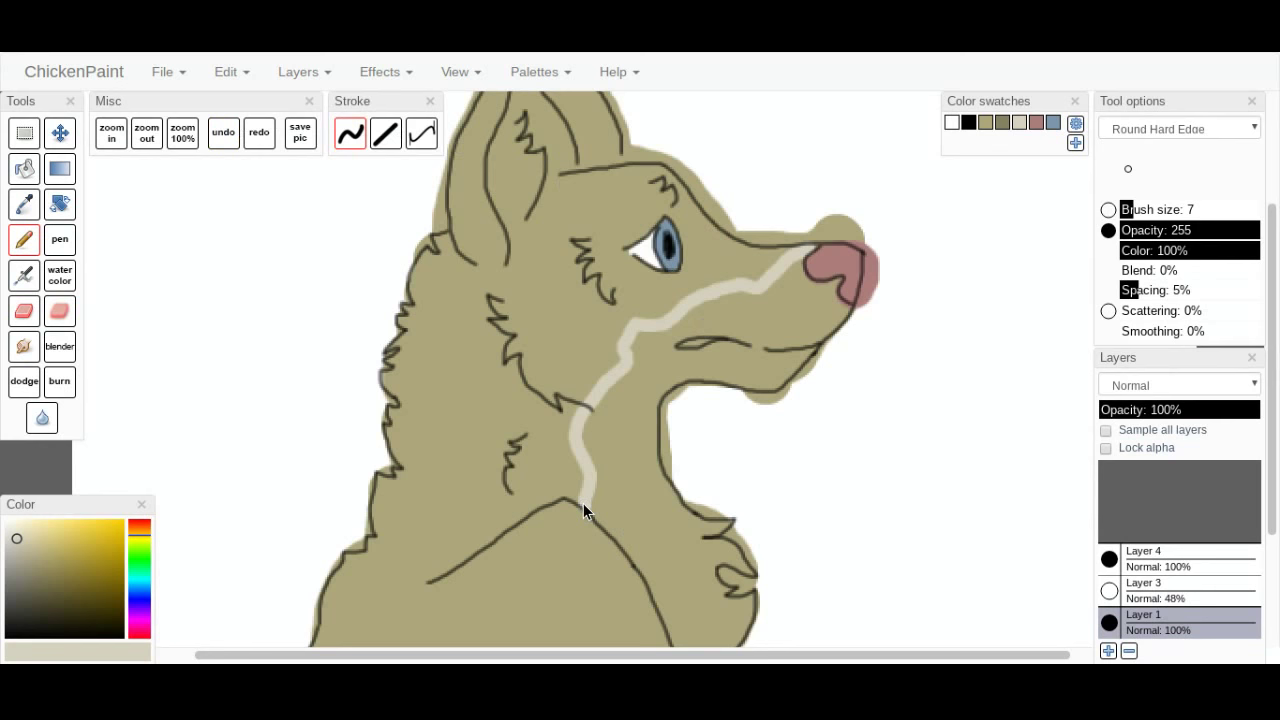
left_click_drag(660, 590, 676, 645)
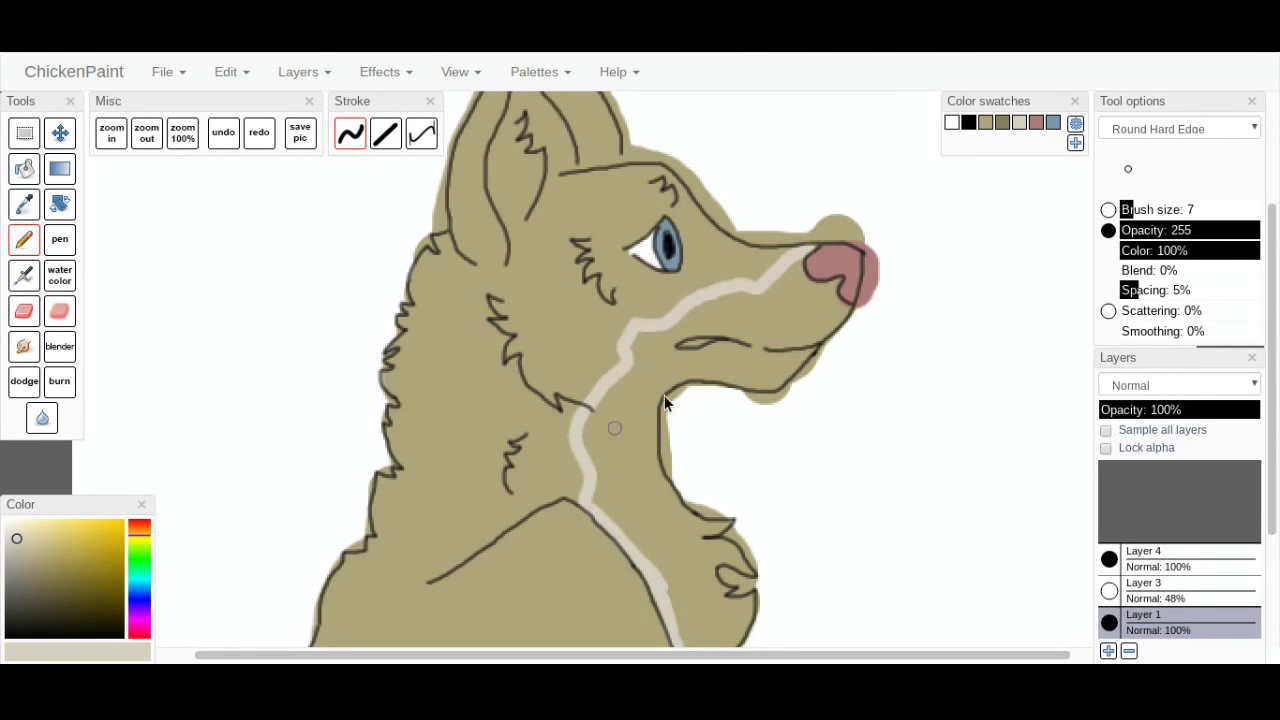
Close the cream marking's outline along the nose, jaw, throat and chest fur down to the canvas edge.
left_click_drag(835, 266, 814, 255)
mouse_move(836, 278)
left_mouse_down()
mouse_move(842, 312)
mouse_move(818, 338)
mouse_move(842, 320)
mouse_move(767, 386)
left_mouse_up()
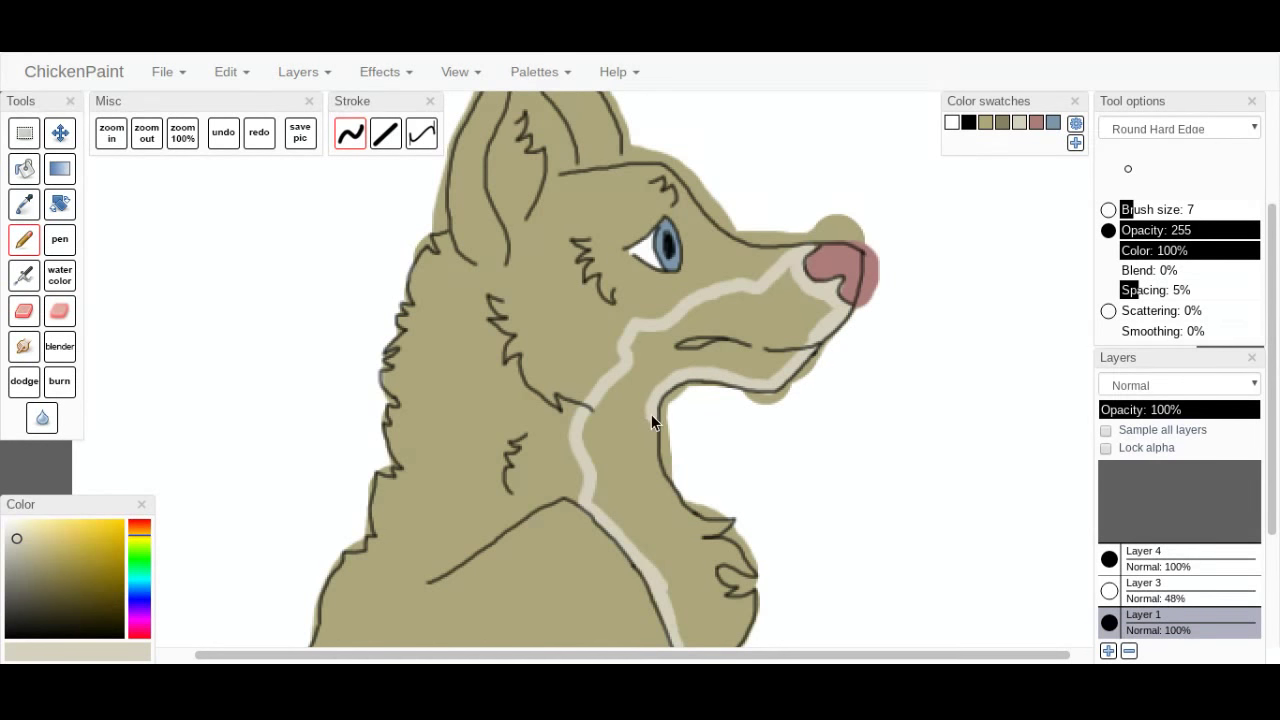
mouse_move(732, 521)
left_mouse_down()
mouse_move(708, 542)
mouse_move(710, 576)
mouse_move(732, 588)
mouse_move(708, 560)
mouse_move(716, 592)
mouse_move(752, 600)
left_mouse_up()
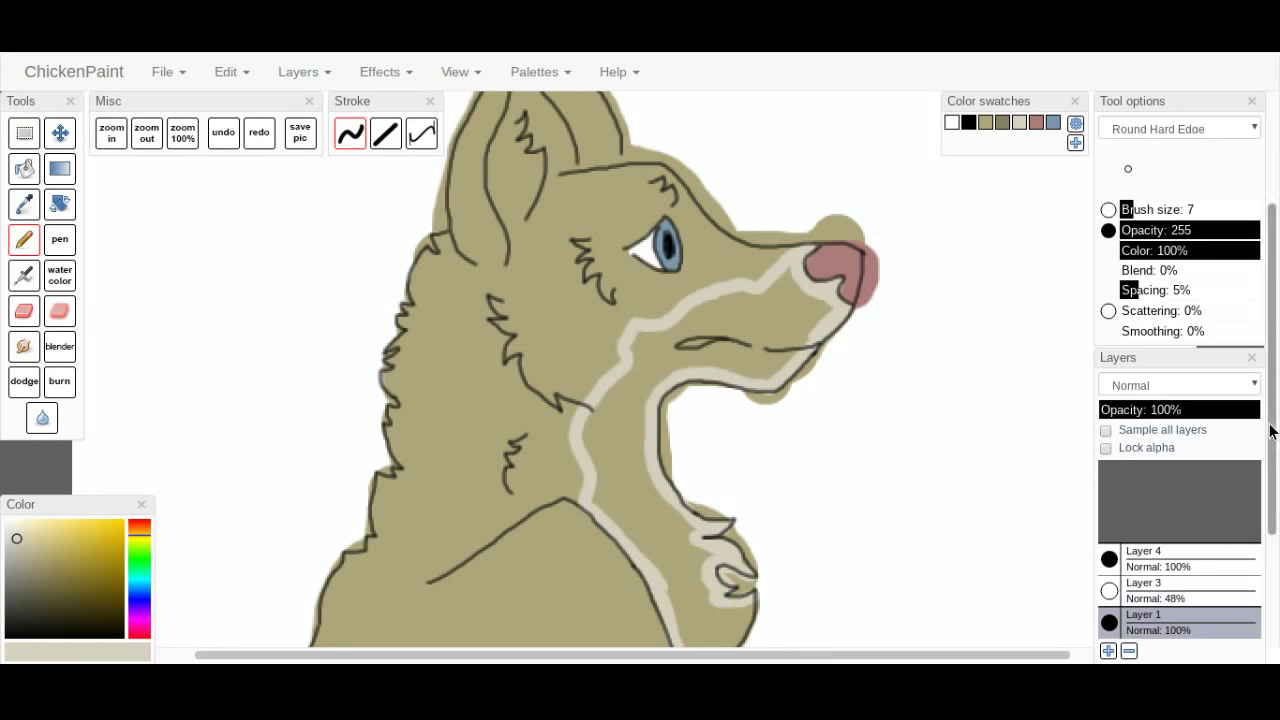
left_click_drag(1271, 436, 1272, 478)
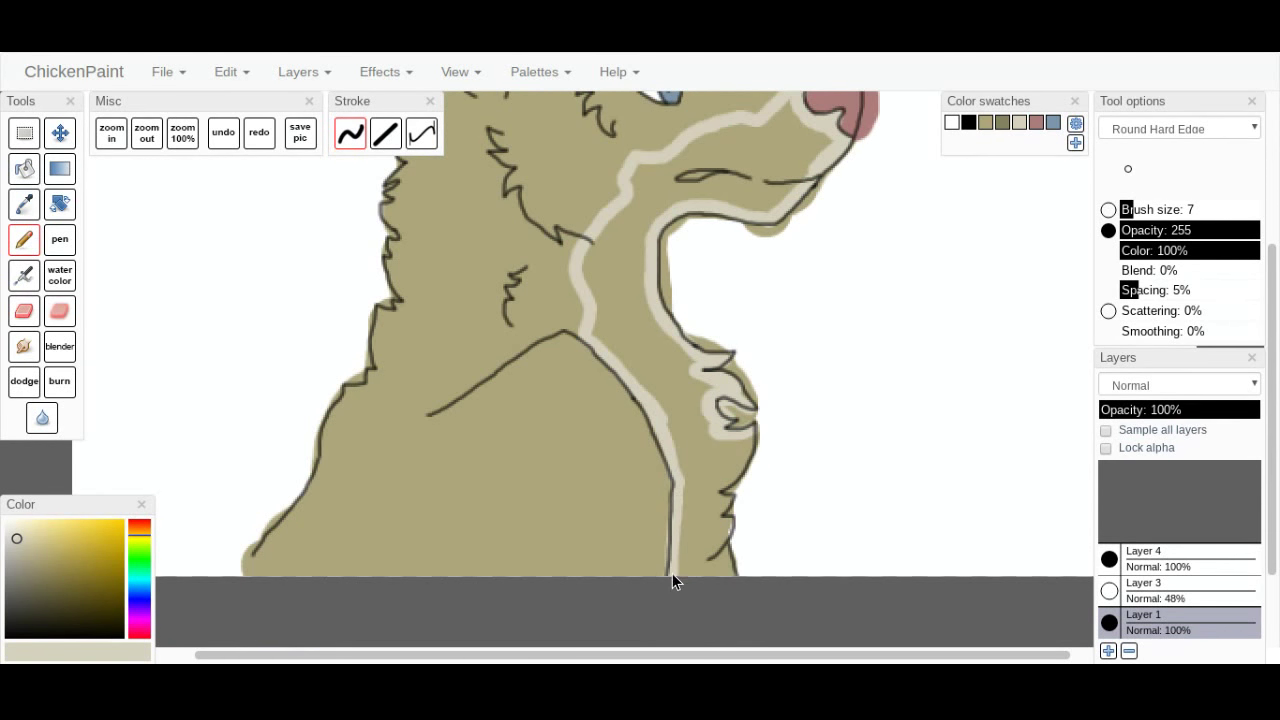
mouse_move(724, 522)
left_mouse_down()
mouse_move(716, 486)
mouse_move(736, 468)
left_mouse_up()
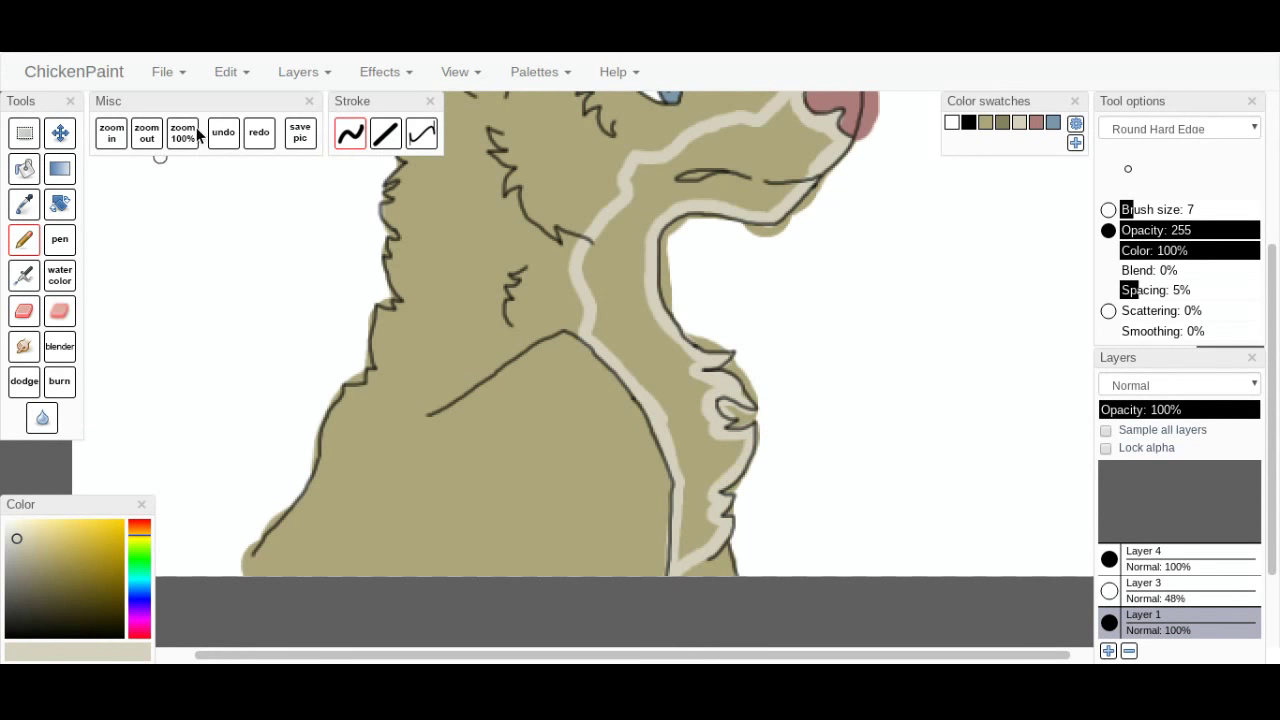
Flood fill the outlined muzzle, throat and chest marking with cream, and paint over the thin khaki gaps left inside it.
left_click(24, 168)
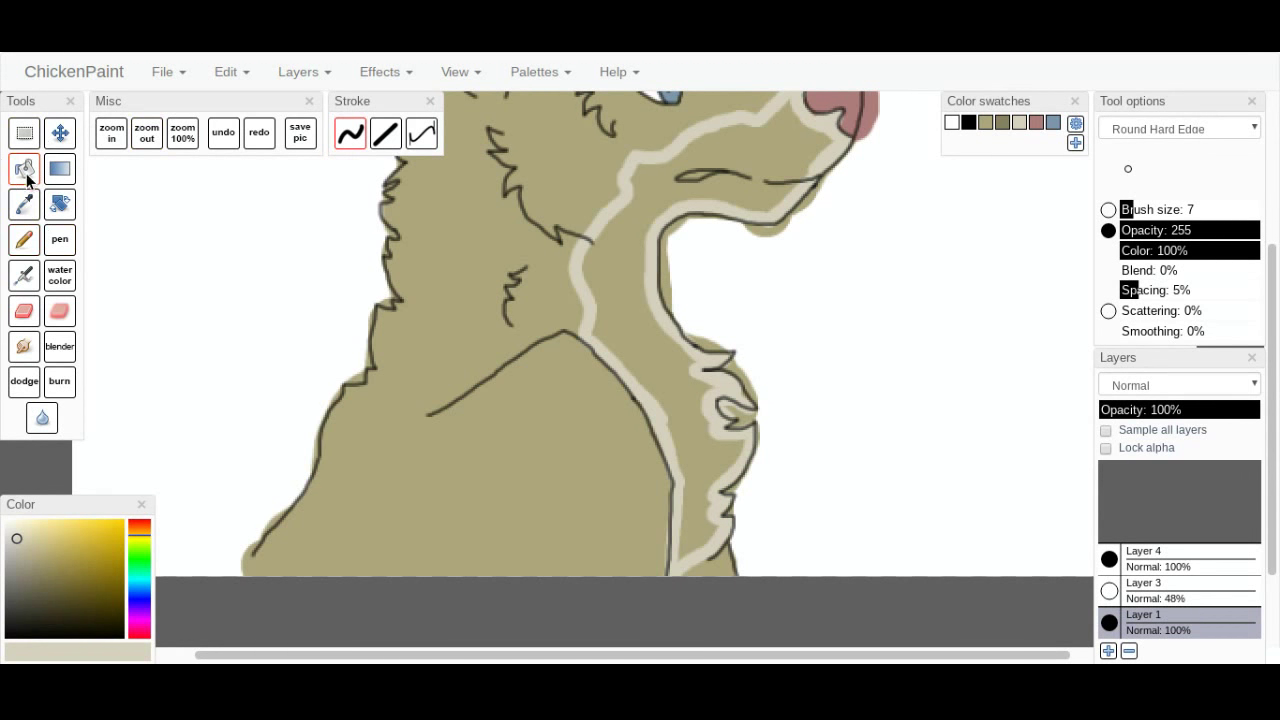
left_click(621, 283)
left_click(24, 239)
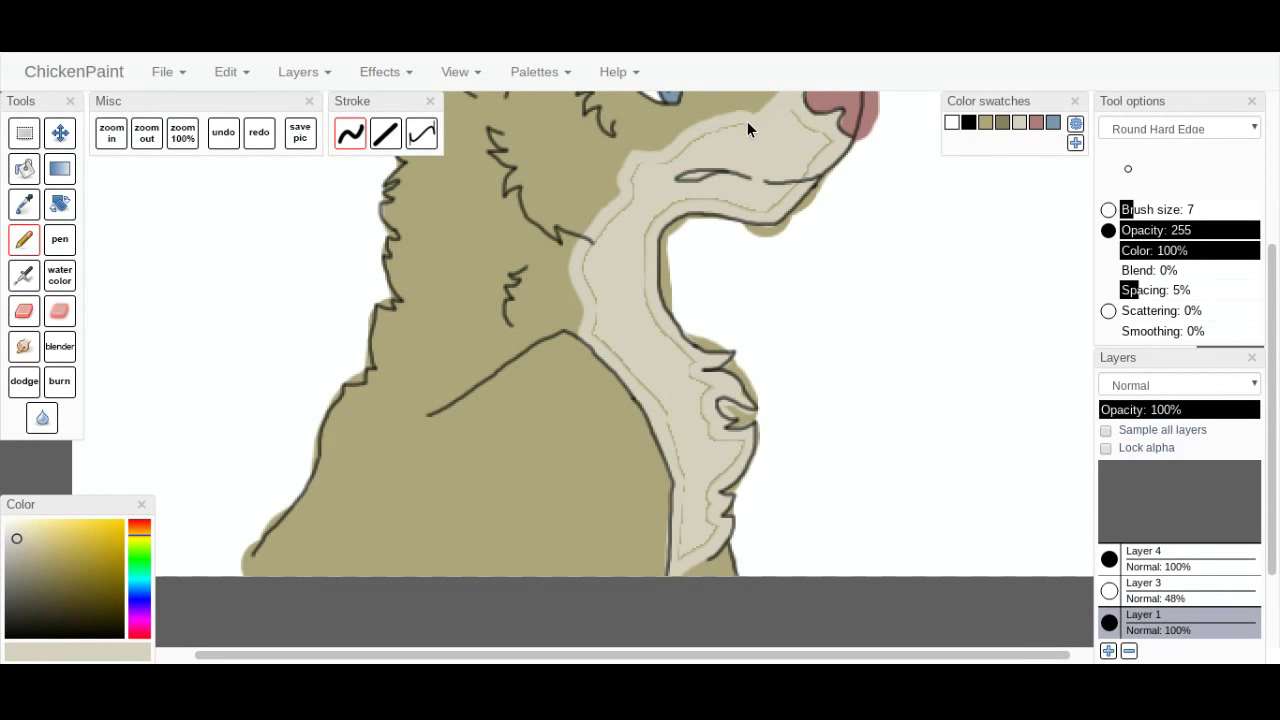
left_click_drag(631, 182, 631, 204)
left_click_drag(594, 305, 606, 347)
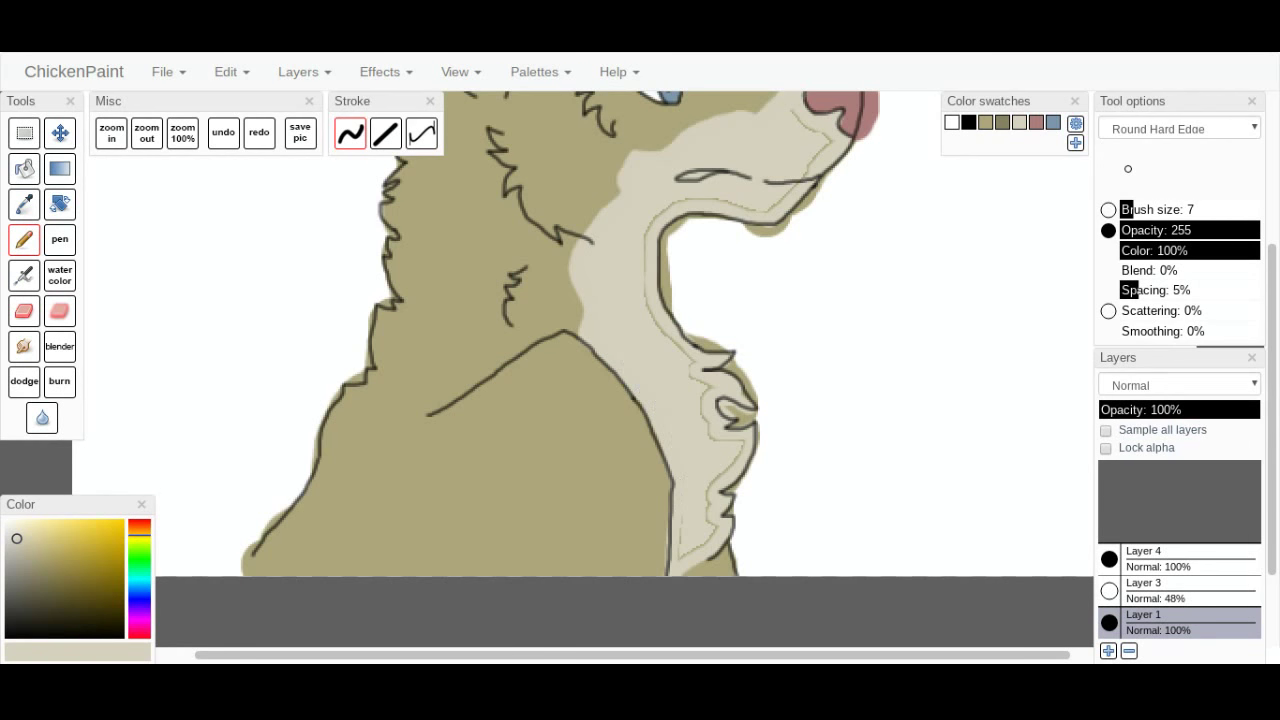
mouse_move(690, 554)
left_mouse_down()
mouse_move(704, 544)
mouse_move(708, 486)
mouse_move(742, 446)
mouse_move(713, 426)
mouse_move(702, 386)
left_mouse_up()
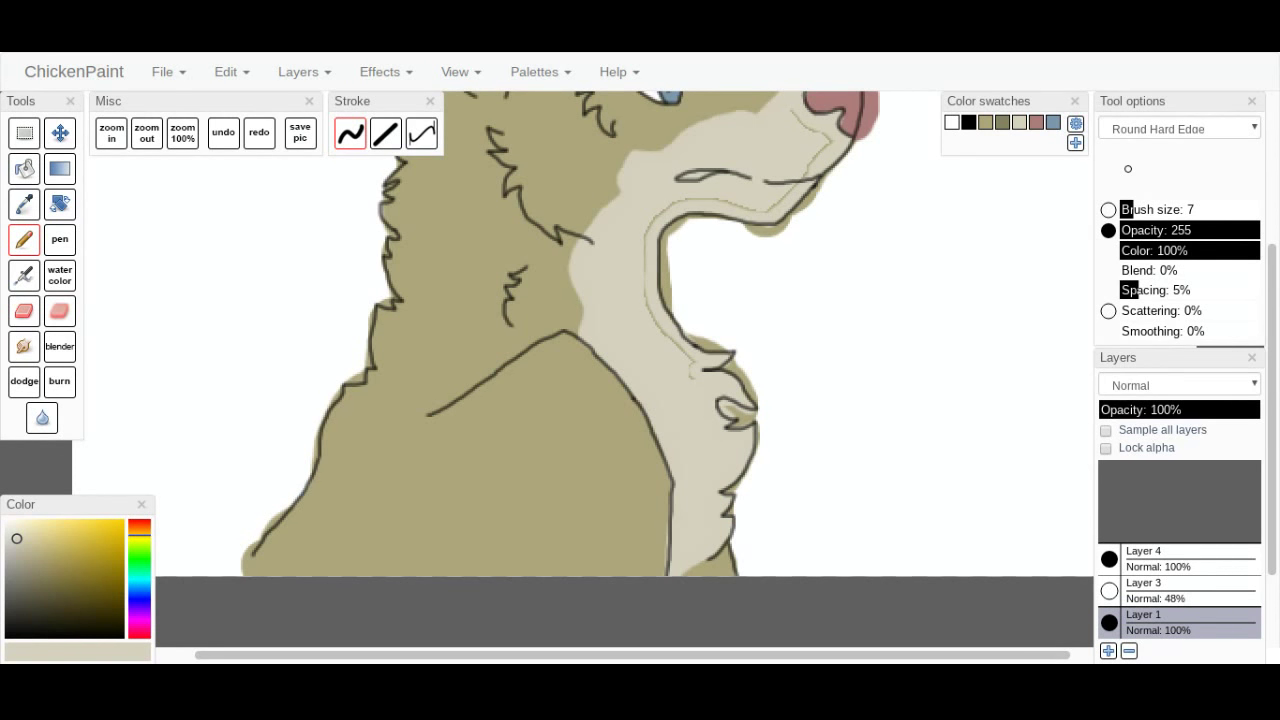
left_click_drag(692, 366, 666, 334)
left_click_drag(688, 204, 735, 203)
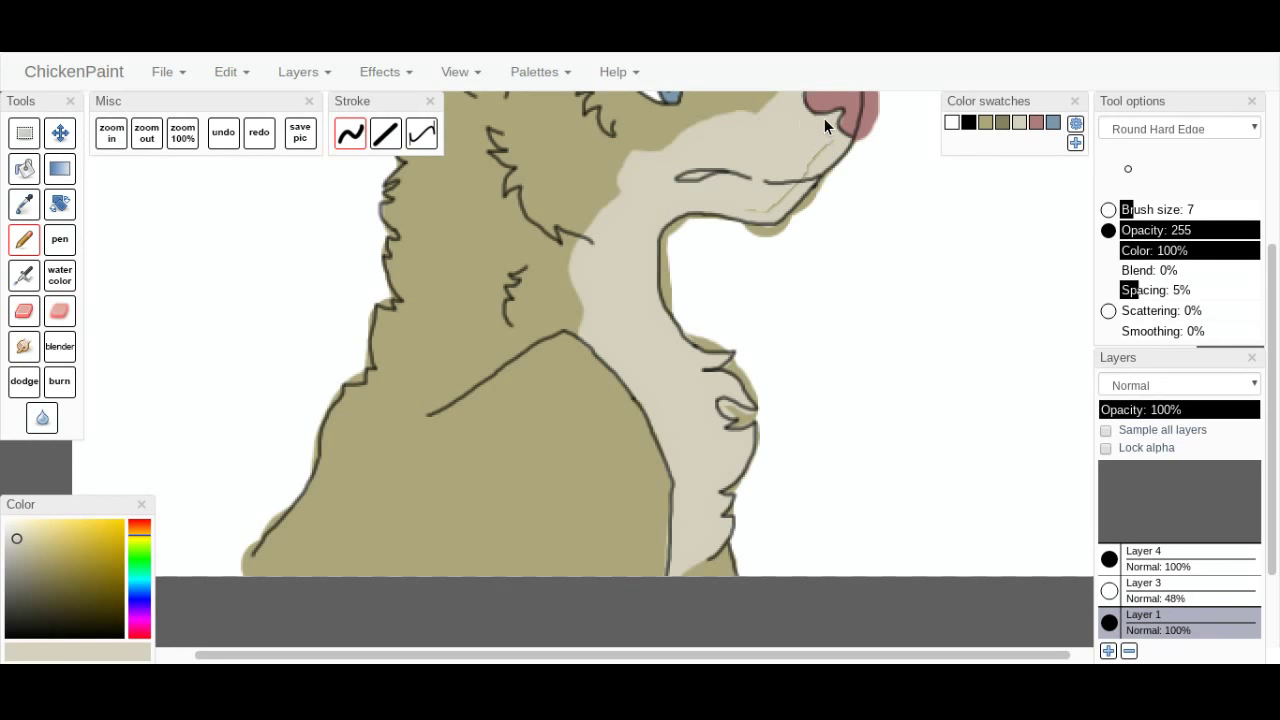
left_click_drag(818, 152, 780, 202)
Paint a cream spot above the eye with the pencil at size 7, and undo the trial spot on the cheek.
left_click(1036, 122)
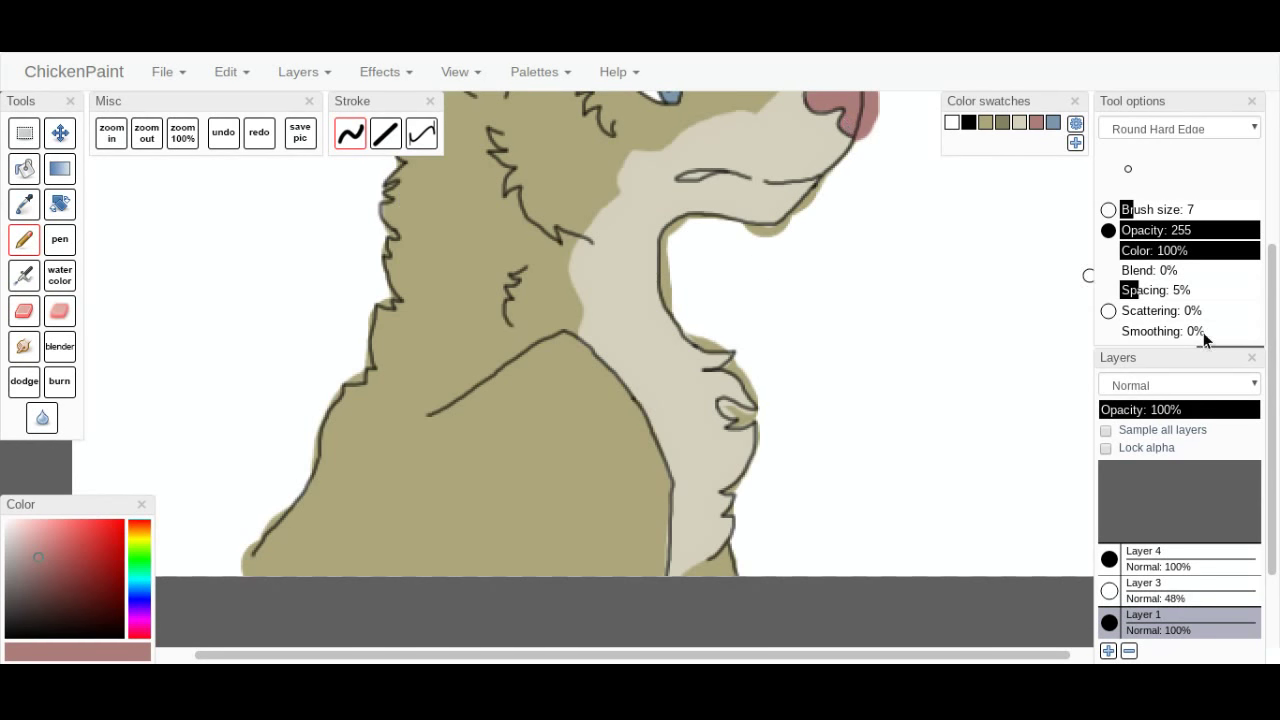
scroll(1276, 410, "up", 3)
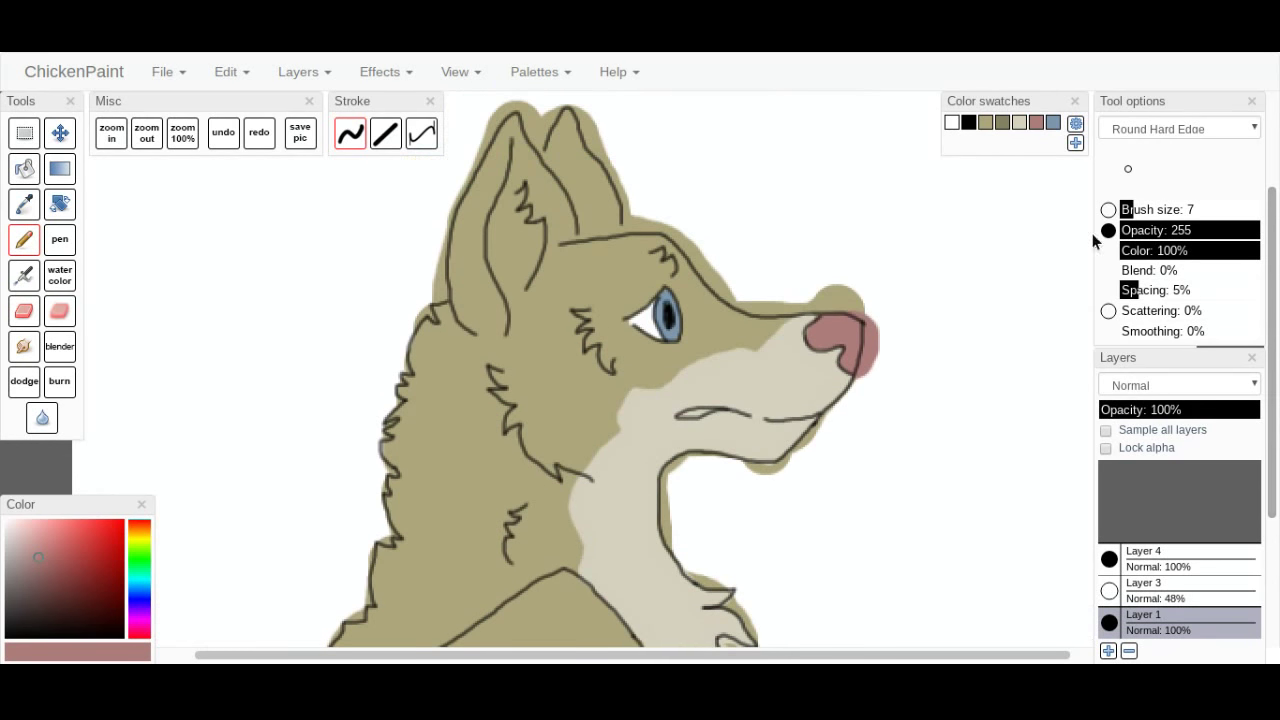
left_click(1020, 123)
left_click_drag(650, 261, 667, 273)
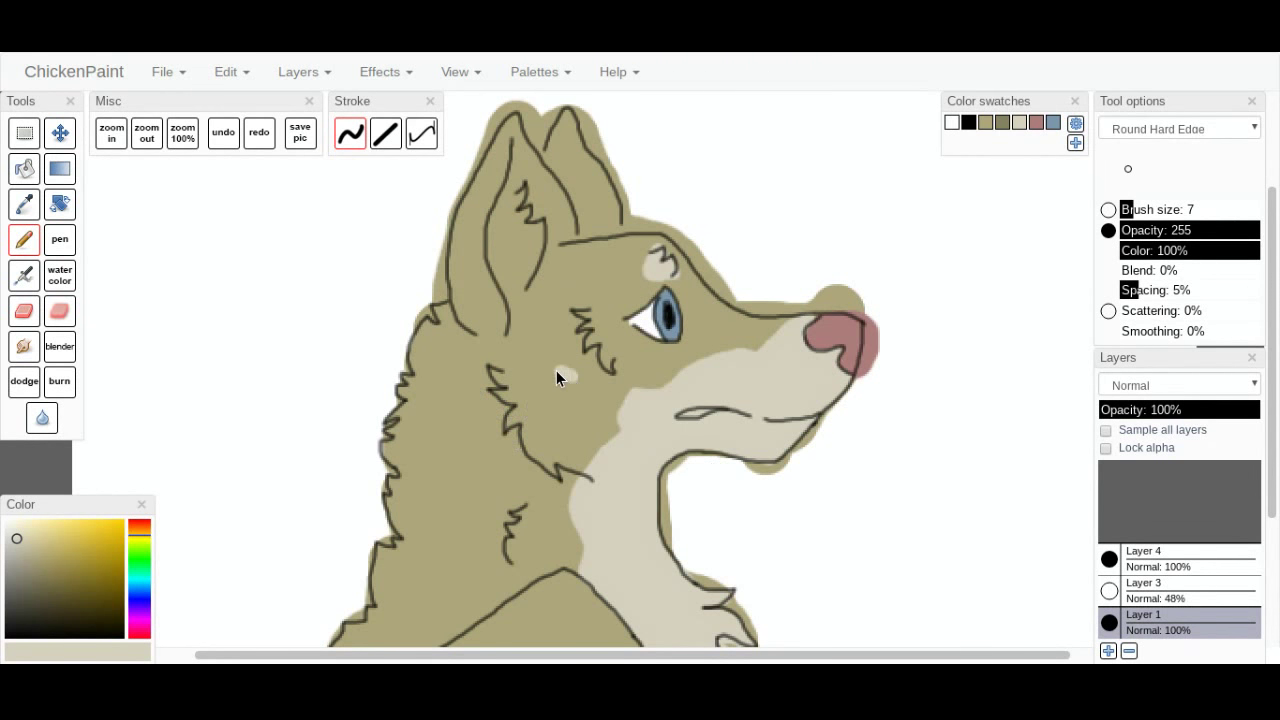
left_click_drag(572, 377, 576, 396)
left_click(227, 132)
Undo the trial stroke along the neck, and paint the back of the near ear with the darker khaki swatch.
left_click(1001, 123)
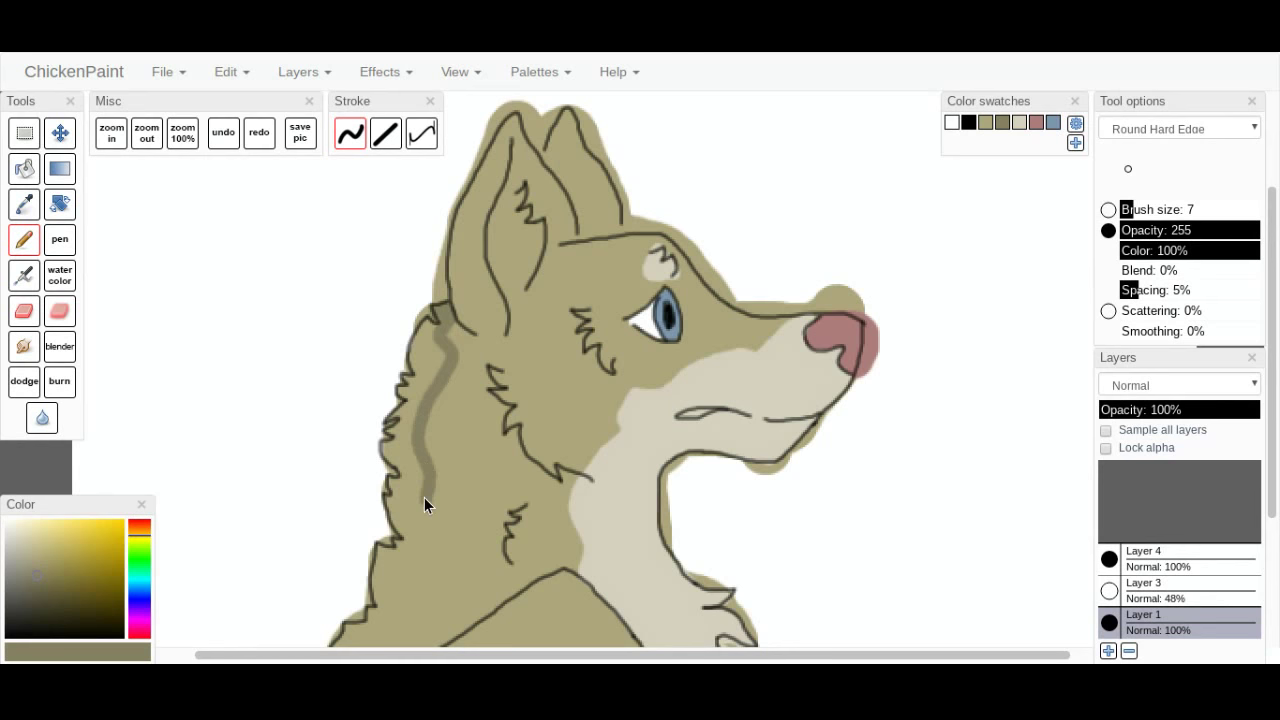
left_click(225, 136)
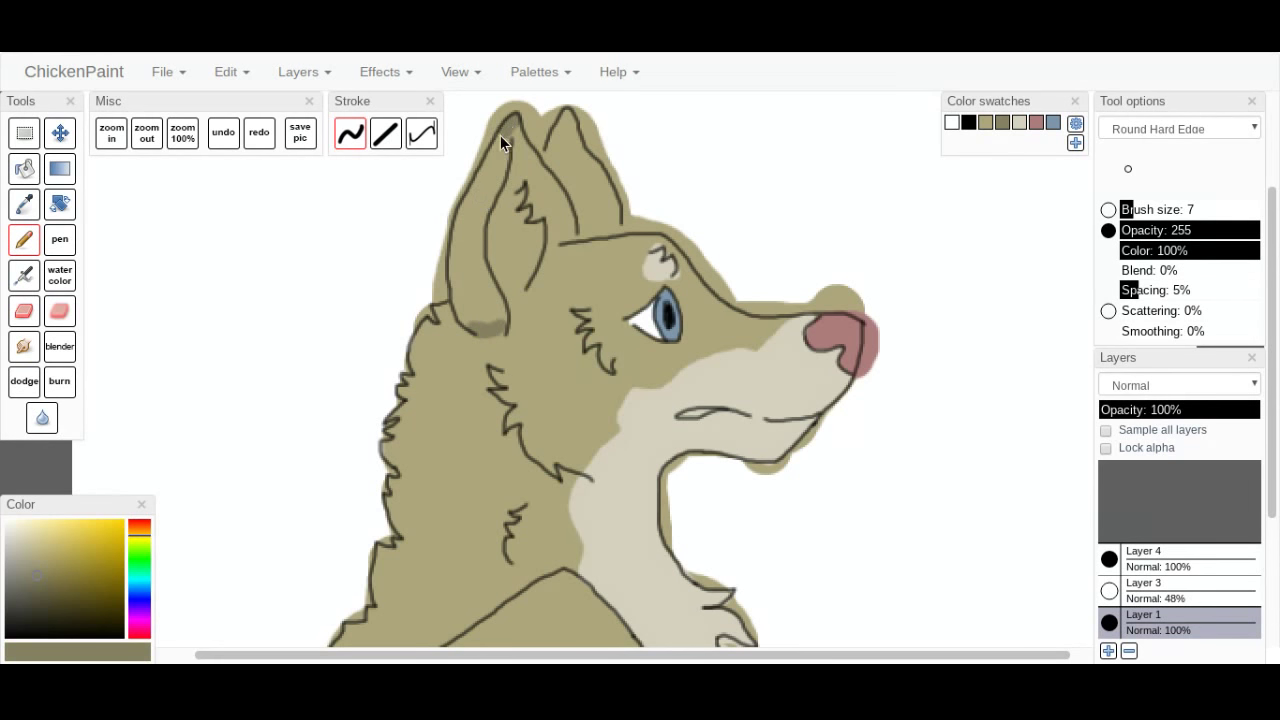
mouse_move(486, 163)
left_mouse_down()
mouse_move(453, 236)
mouse_move(471, 316)
left_mouse_up()
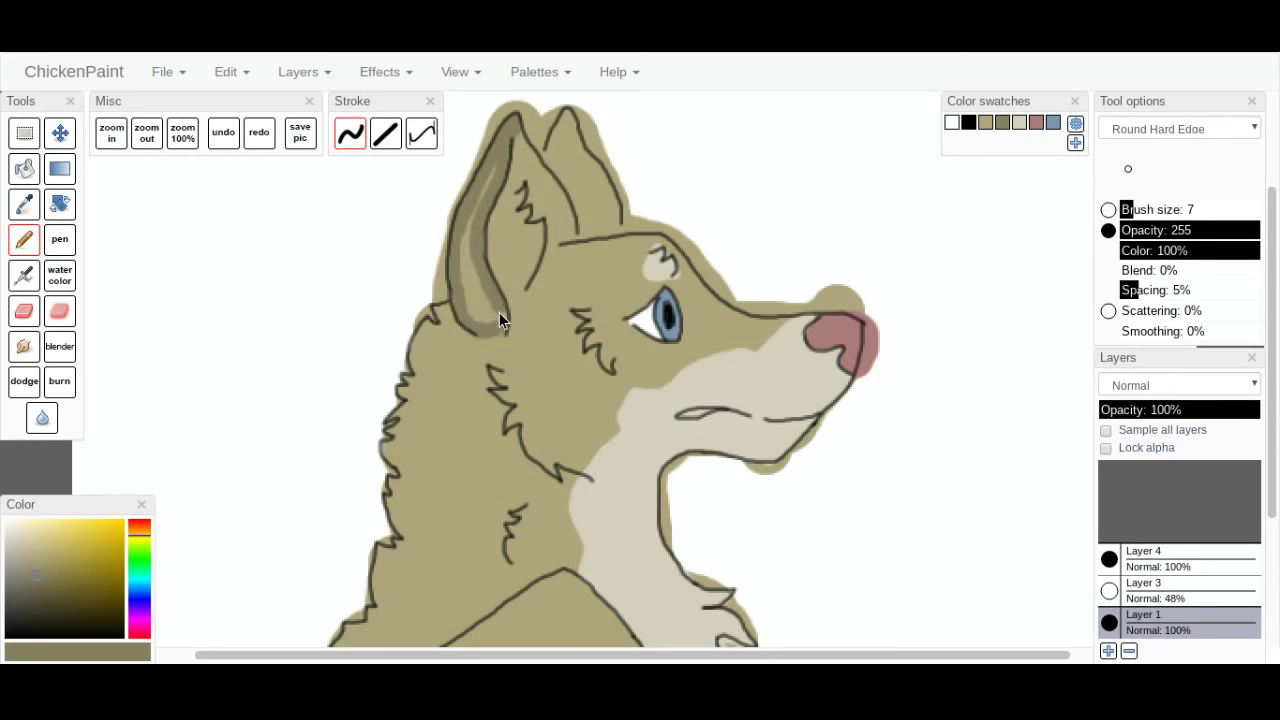
mouse_move(470, 318)
left_mouse_down()
mouse_move(463, 268)
mouse_move(492, 168)
left_mouse_up()
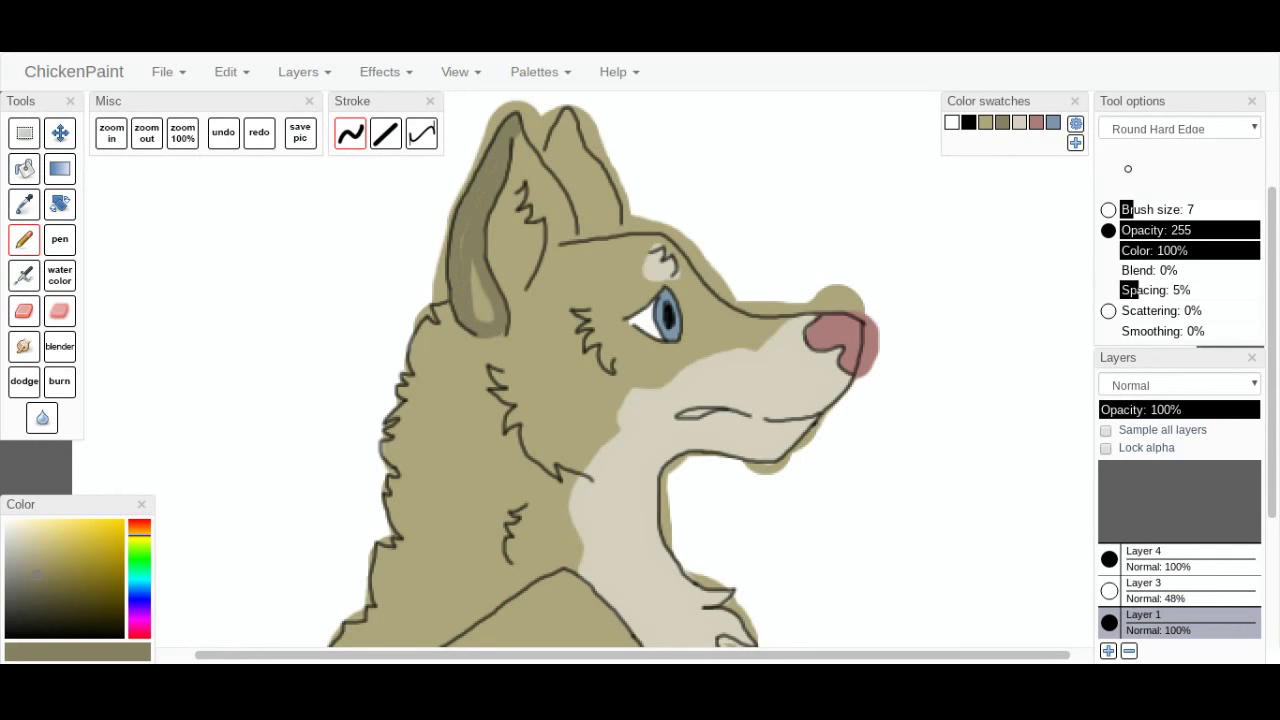
mouse_move(474, 262)
left_mouse_down()
mouse_move(488, 320)
mouse_move(474, 290)
mouse_move(476, 307)
left_mouse_up()
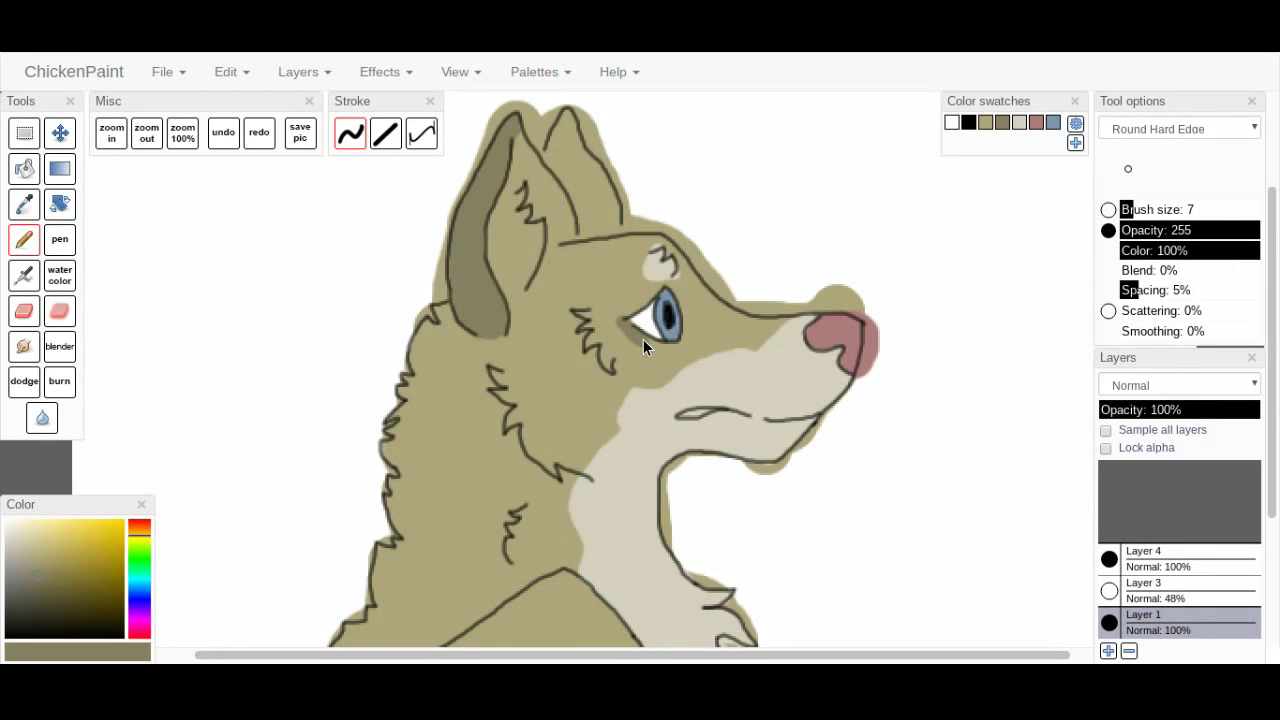
Paint darker khaki shading beneath the eye, and fill the back of the far ear in the same colour.
left_click(233, 134)
left_click_drag(672, 344, 636, 337)
left_click(700, 345)
left_click(209, 134)
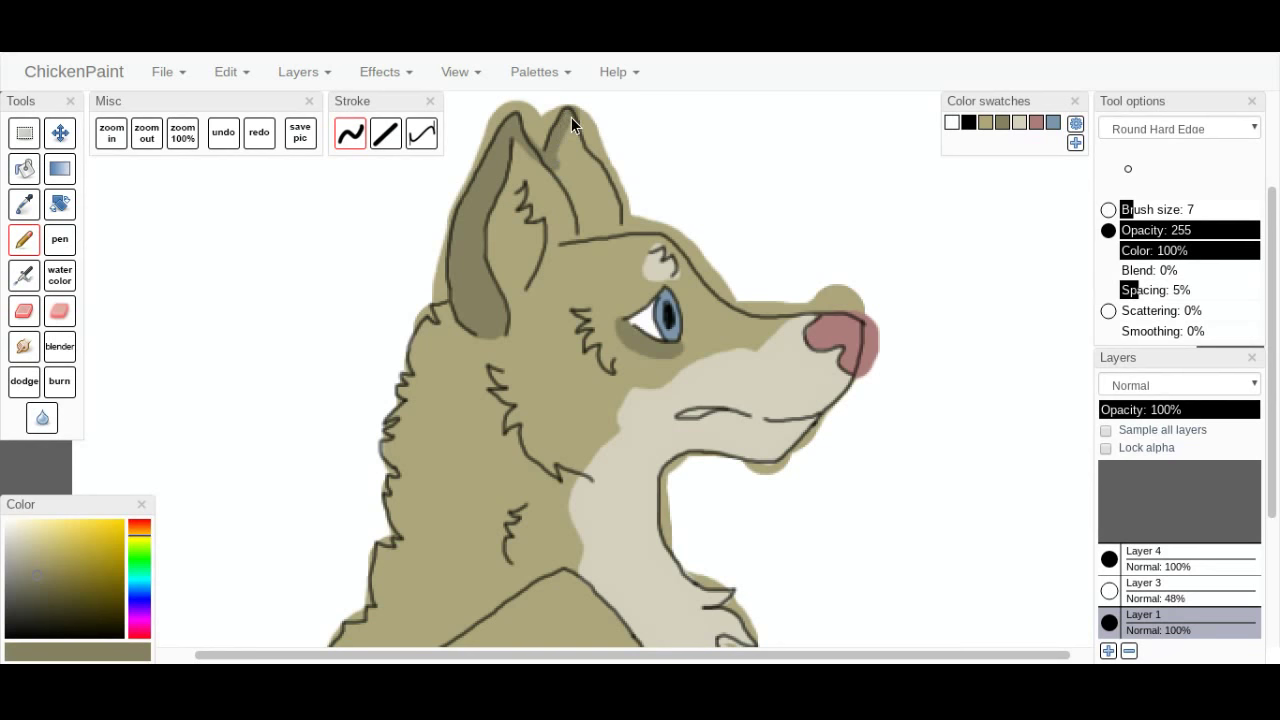
mouse_move(580, 158)
left_mouse_down()
mouse_move(605, 186)
mouse_move(612, 226)
mouse_move(585, 222)
mouse_move(562, 140)
mouse_move(628, 232)
mouse_move(590, 222)
mouse_move(565, 162)
mouse_move(594, 222)
left_mouse_up()
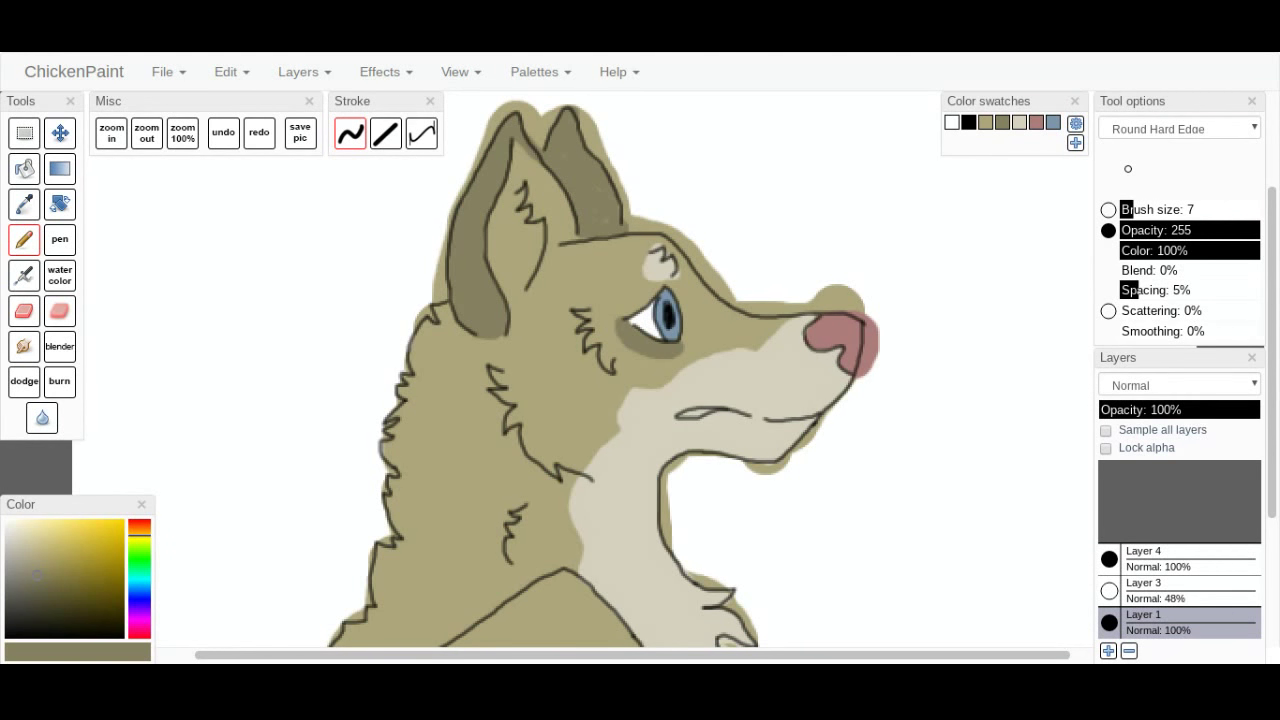
left_click(24, 311)
left_click_drag(1175, 209, 1137, 209)
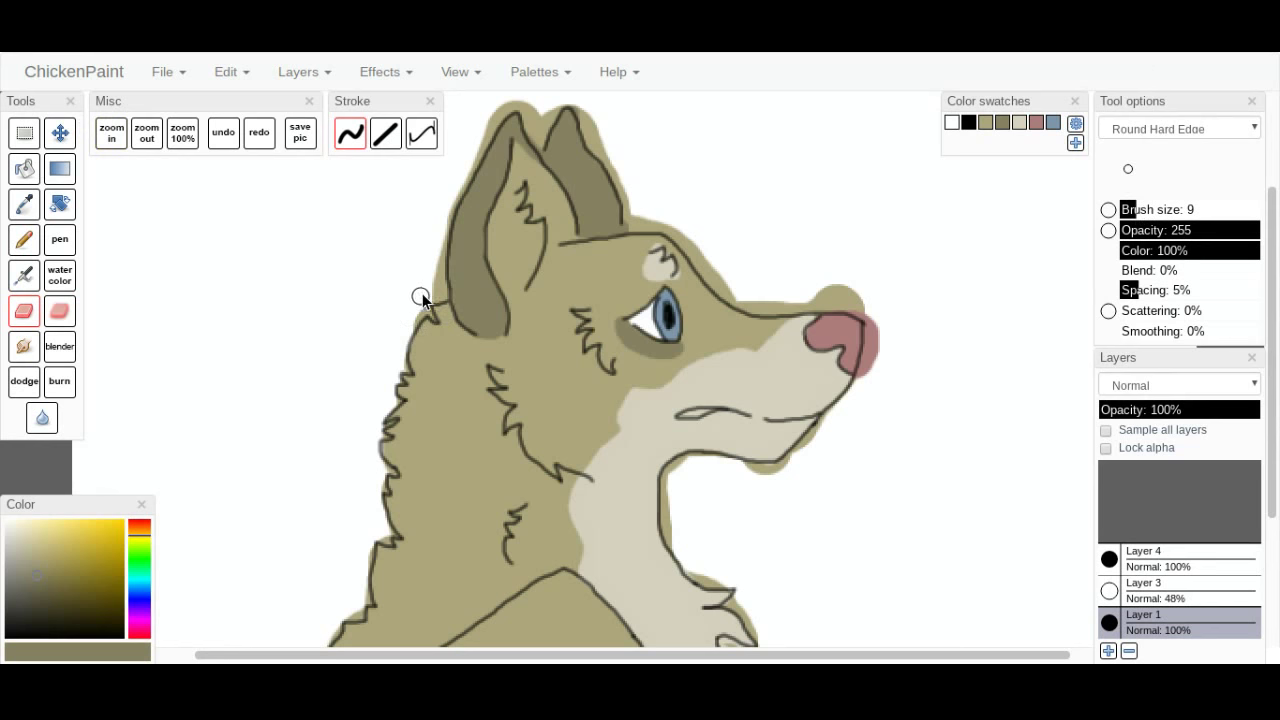
left_click(223, 132)
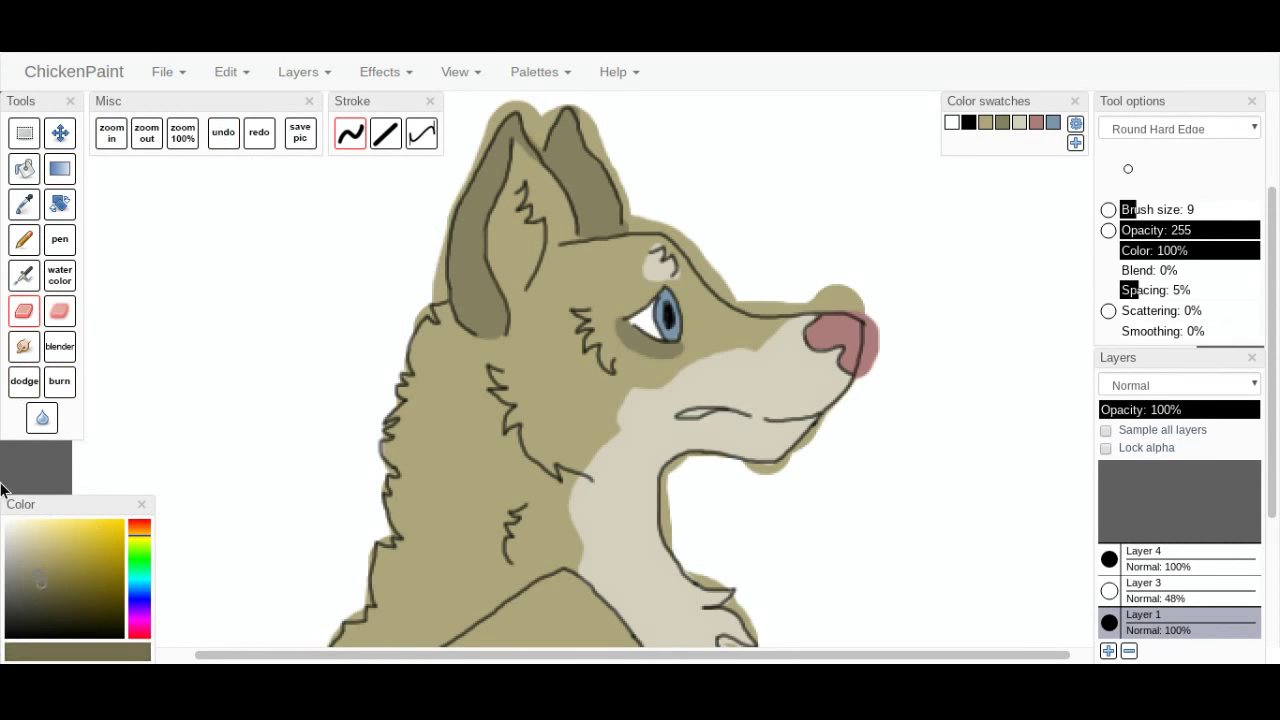
Start covering the khaki overspill beside the near ear in white with the pencil at size 7, and undo the last strokes.
left_click(59, 238)
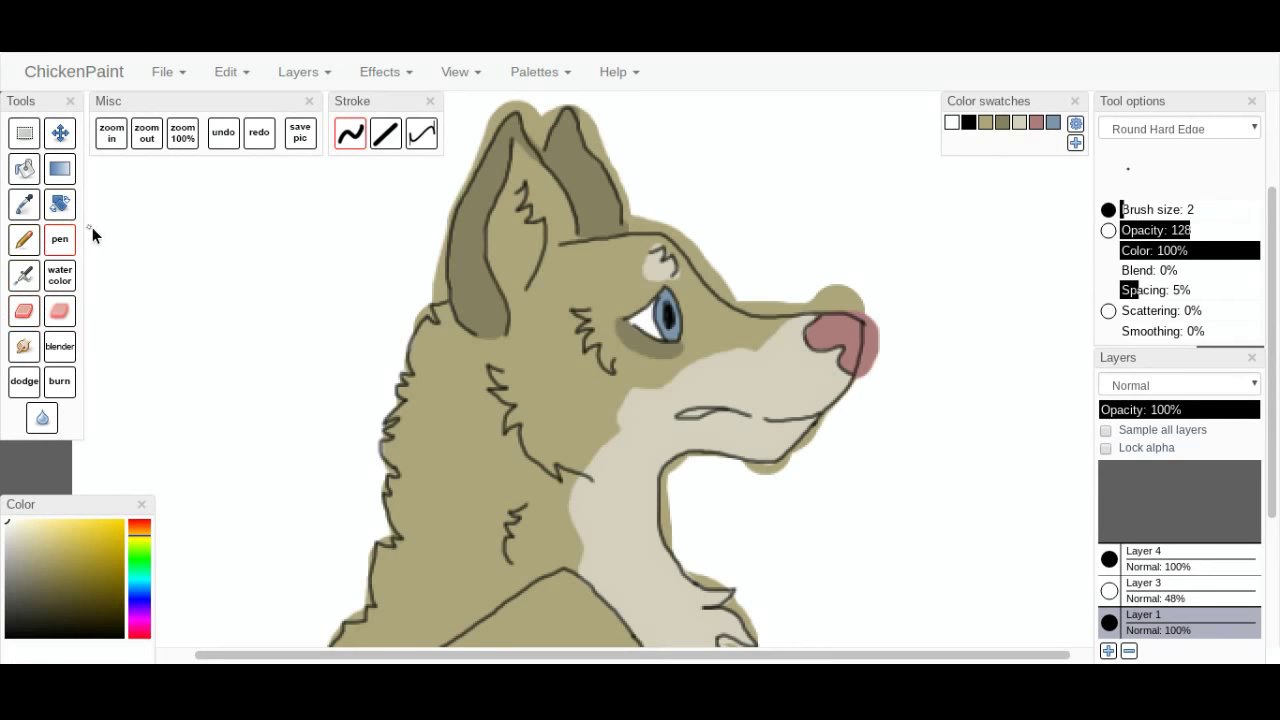
left_click(24, 238)
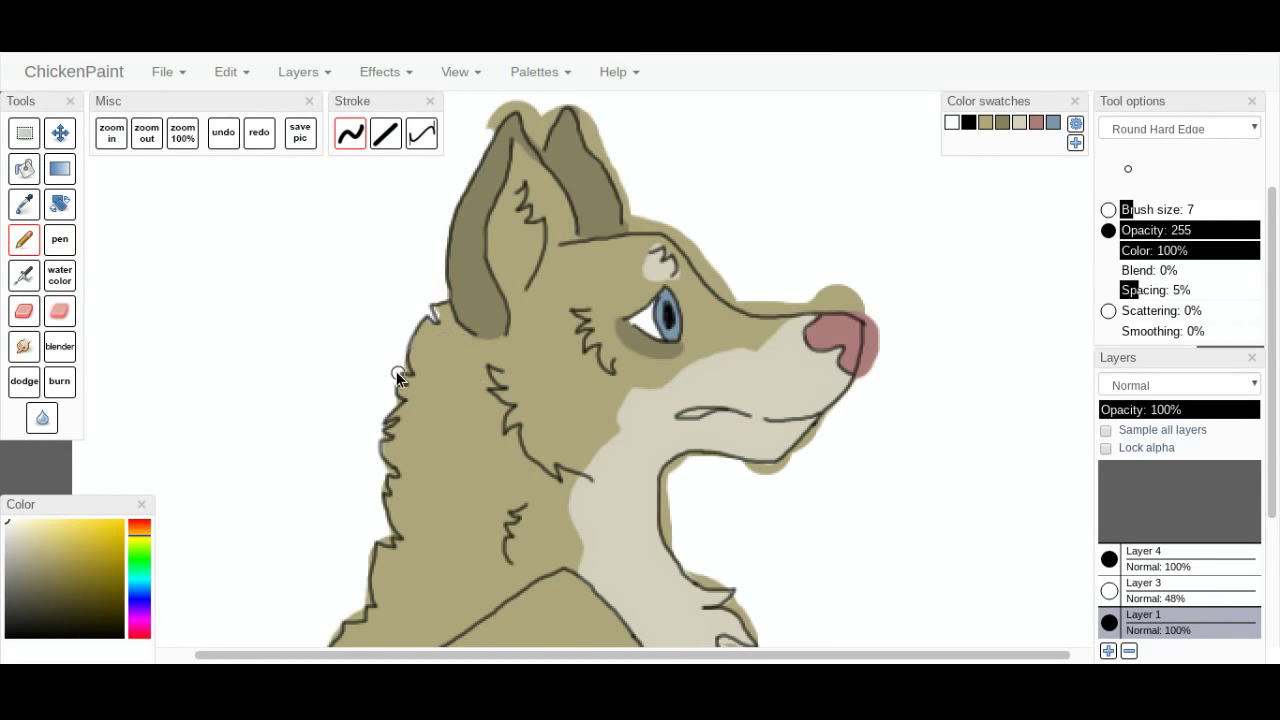
left_click(230, 131)
left_click(234, 139)
left_click(232, 143)
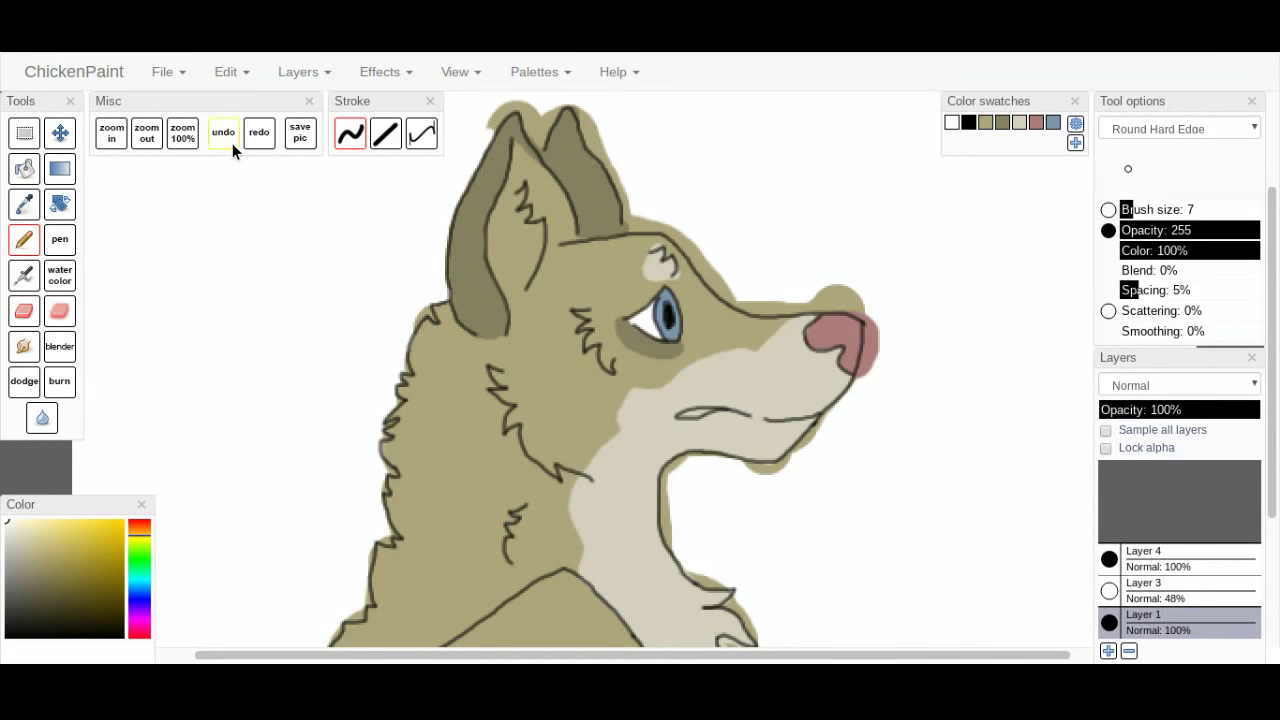
Paint white over the colour outside the lines along the upper neck, ears, forehead, snout and nose.
left_click_drag(423, 310, 438, 318)
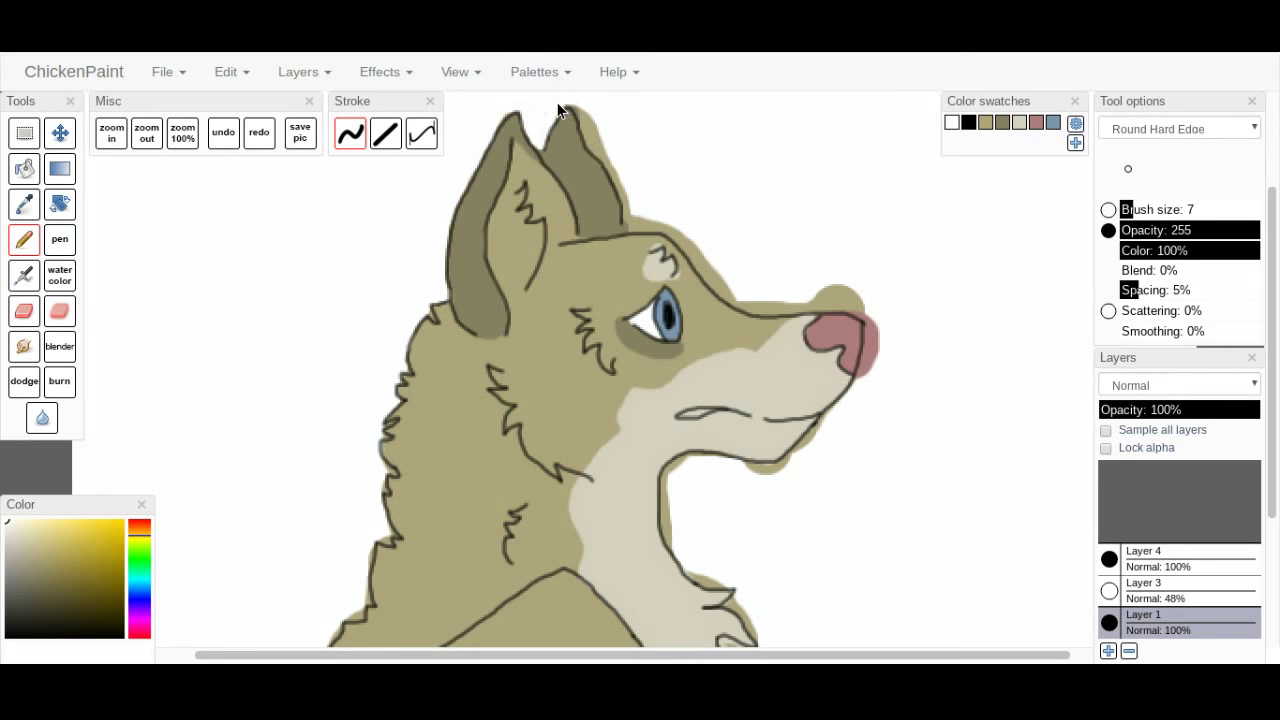
left_click_drag(583, 117, 590, 129)
left_click_drag(628, 218, 632, 230)
mouse_move(675, 233)
left_mouse_down()
mouse_move(737, 303)
mouse_move(730, 276)
mouse_move(694, 264)
mouse_move(708, 262)
left_mouse_up()
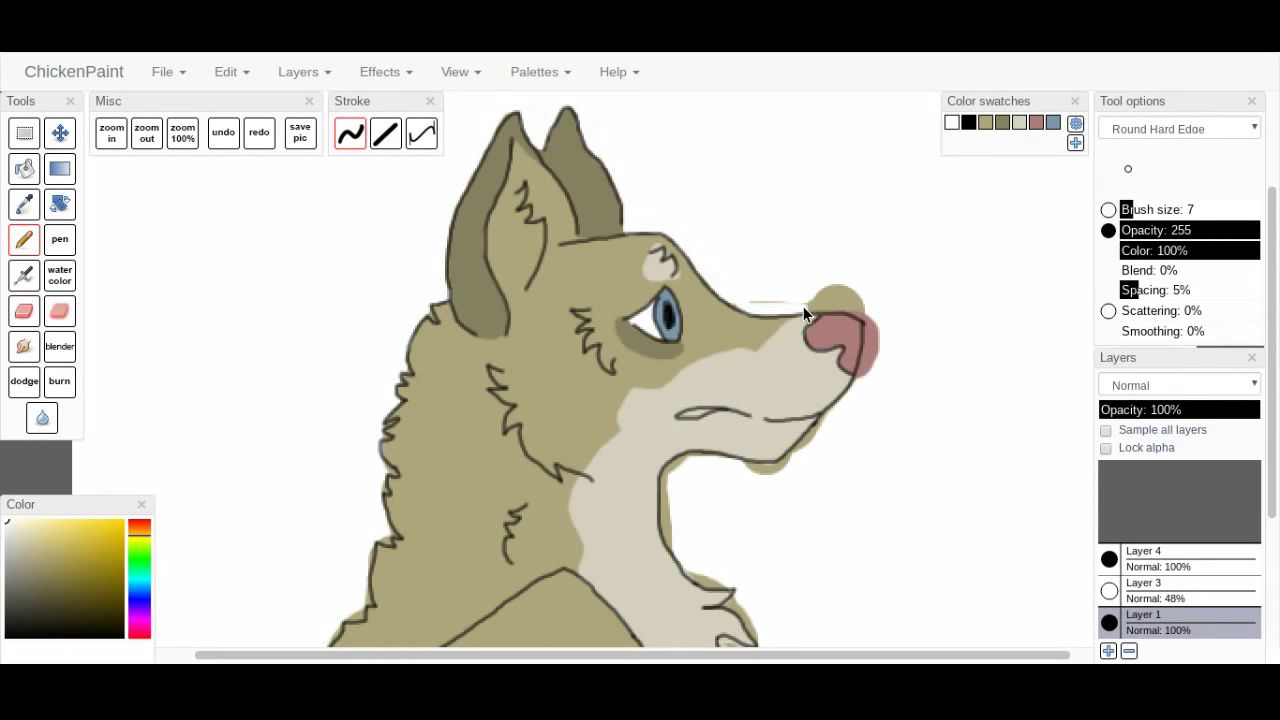
mouse_move(838, 306)
left_mouse_down()
mouse_move(866, 314)
mouse_move(828, 293)
mouse_move(784, 302)
mouse_move(840, 301)
mouse_move(852, 288)
mouse_move(862, 300)
left_mouse_up()
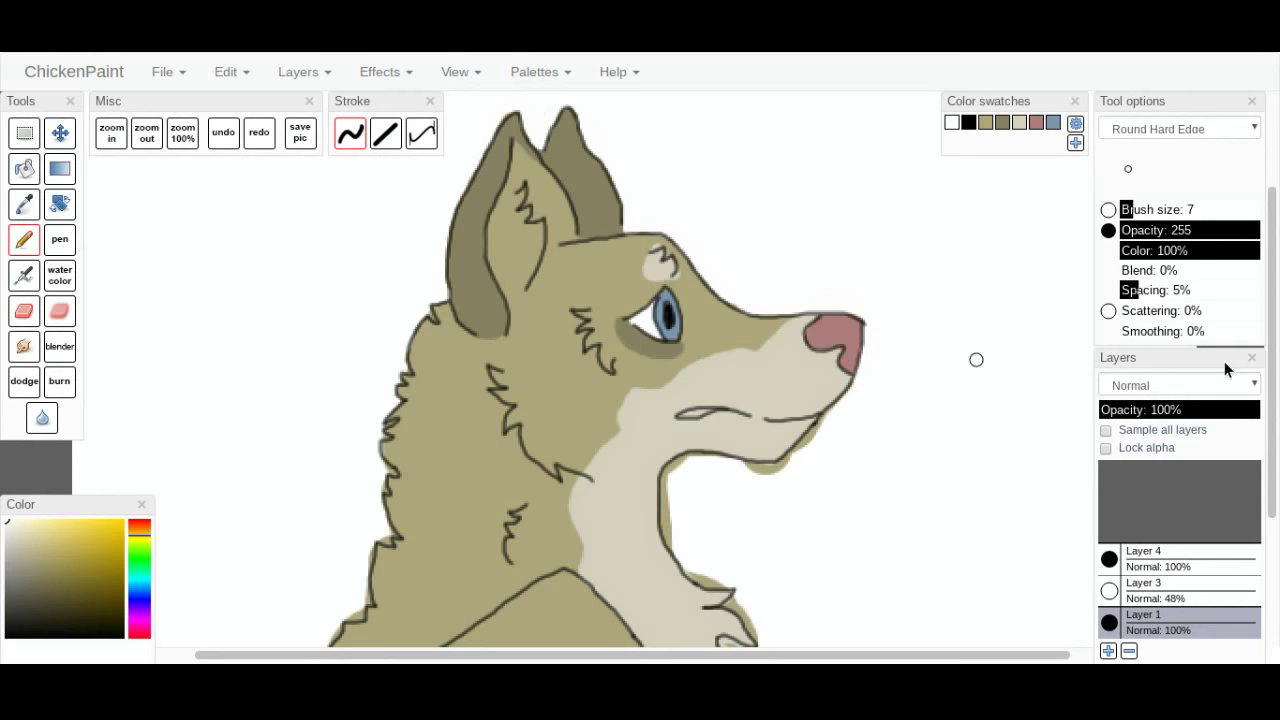
Paint white over the colour outside the lines beneath the jaw, along the throat and around the chest fur tufts.
left_click_drag(1271, 372, 1270, 405)
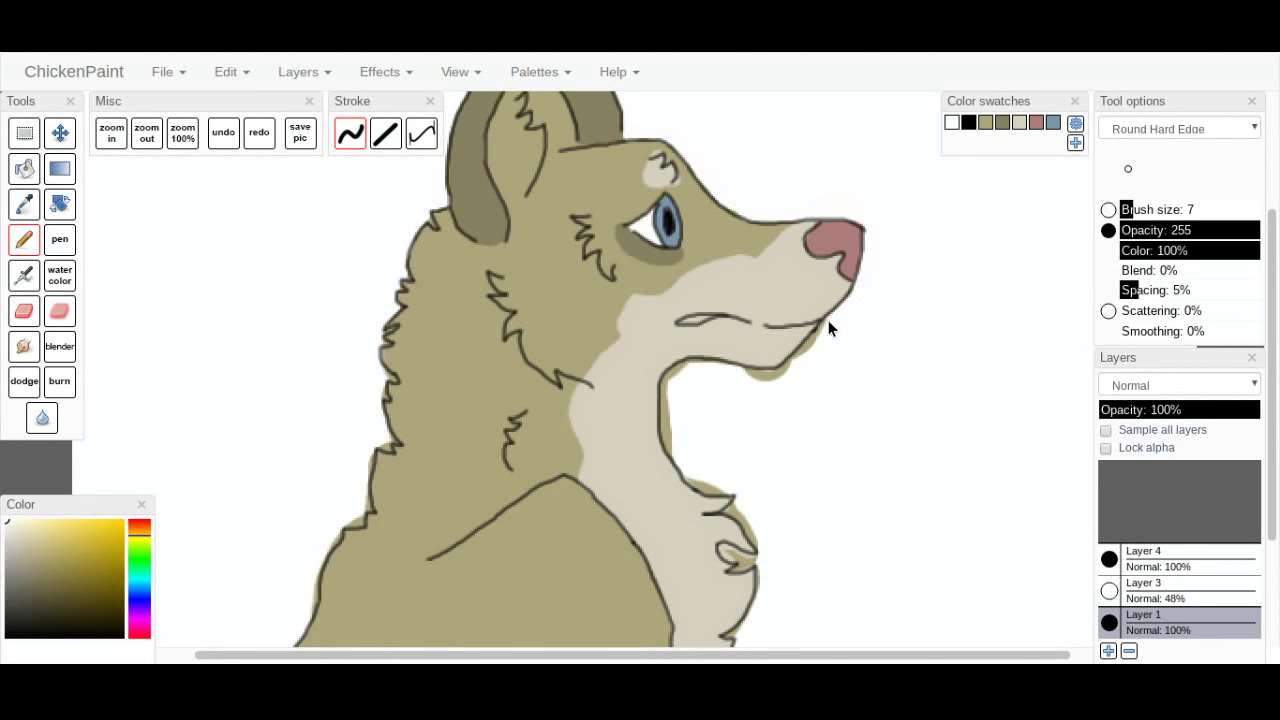
left_click_drag(796, 350, 772, 378)
mouse_move(668, 366)
left_mouse_down()
mouse_move(666, 450)
mouse_move(659, 410)
left_mouse_up()
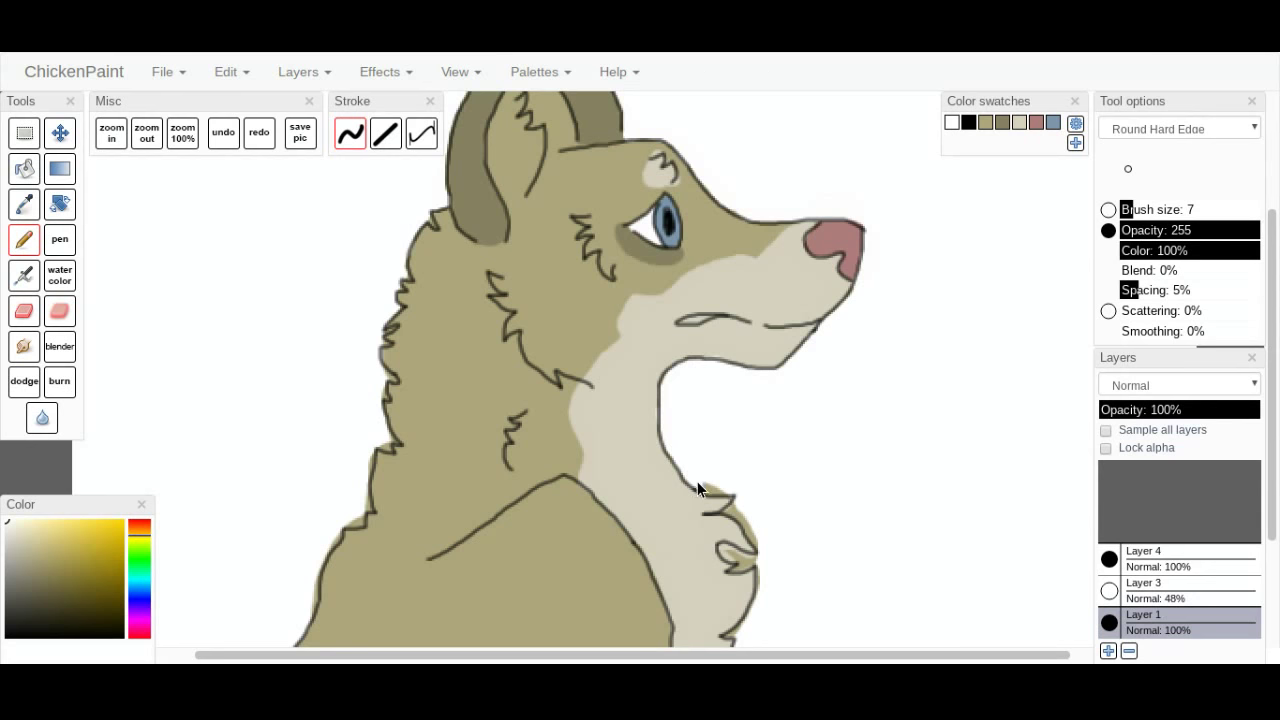
left_click_drag(715, 482, 700, 484)
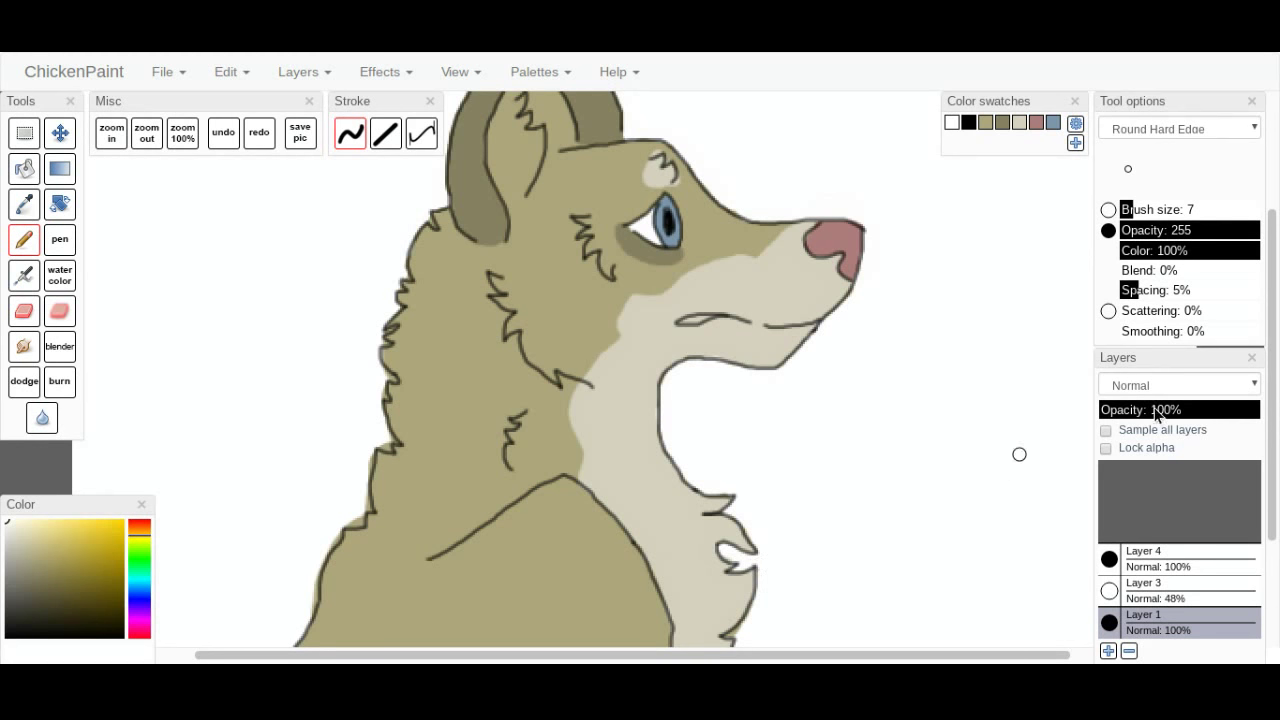
Touch up the lower chest tufts, filling the small white gap inside the outline with cream.
scroll(900, 420, "down", 4)
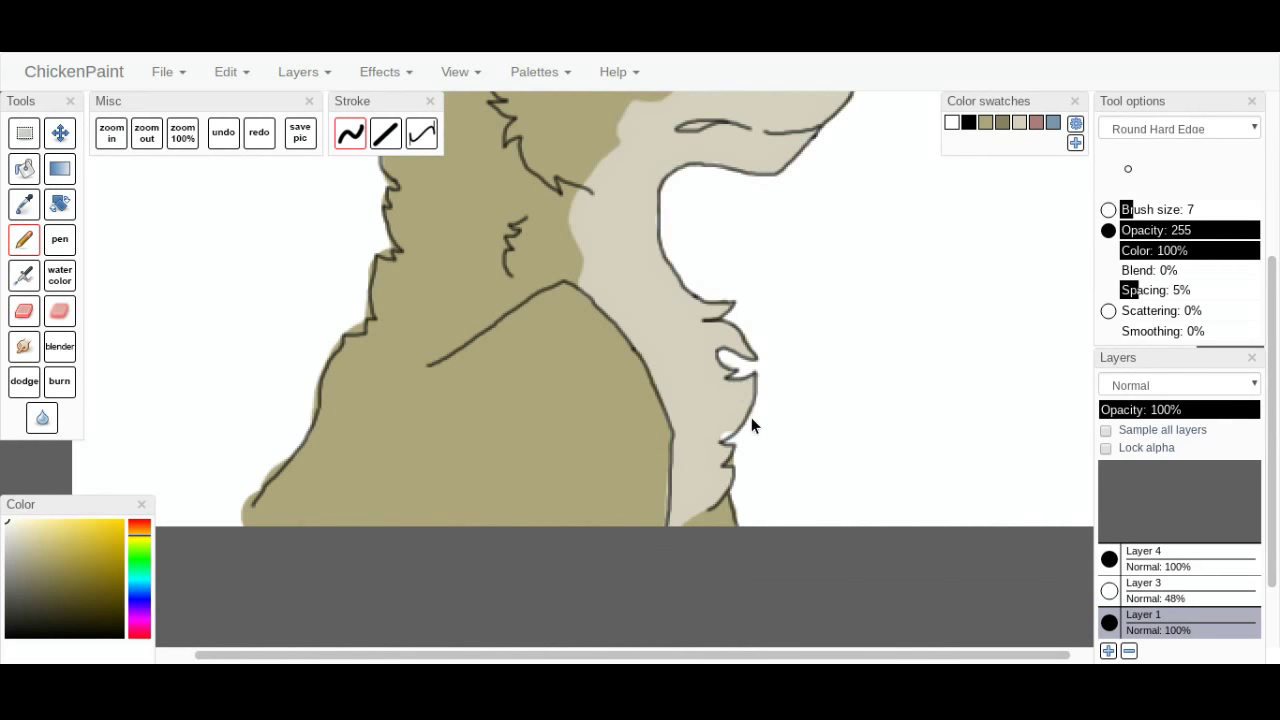
left_click_drag(724, 441, 731, 457)
left_click(1019, 125)
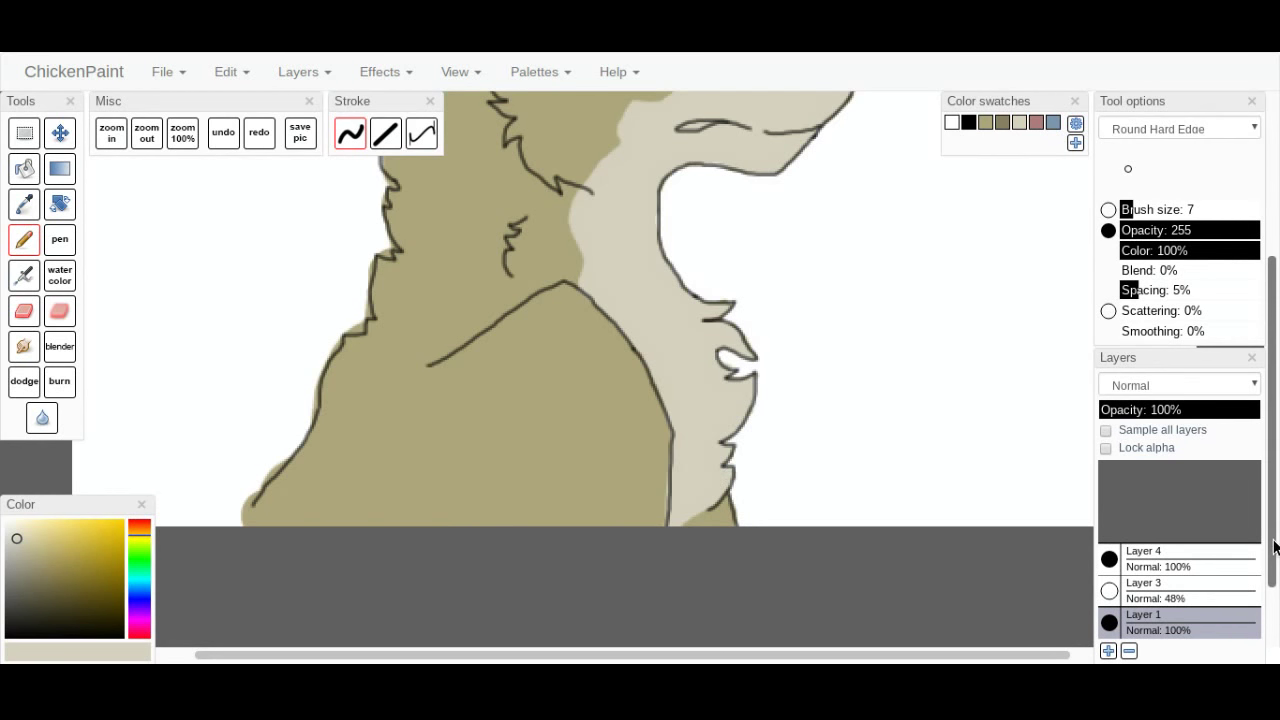
Paint white over the khaki outside the lines along the lower neck and back, and touch up the front leg's edge in khaki.
scroll(624, 350, "up", 1)
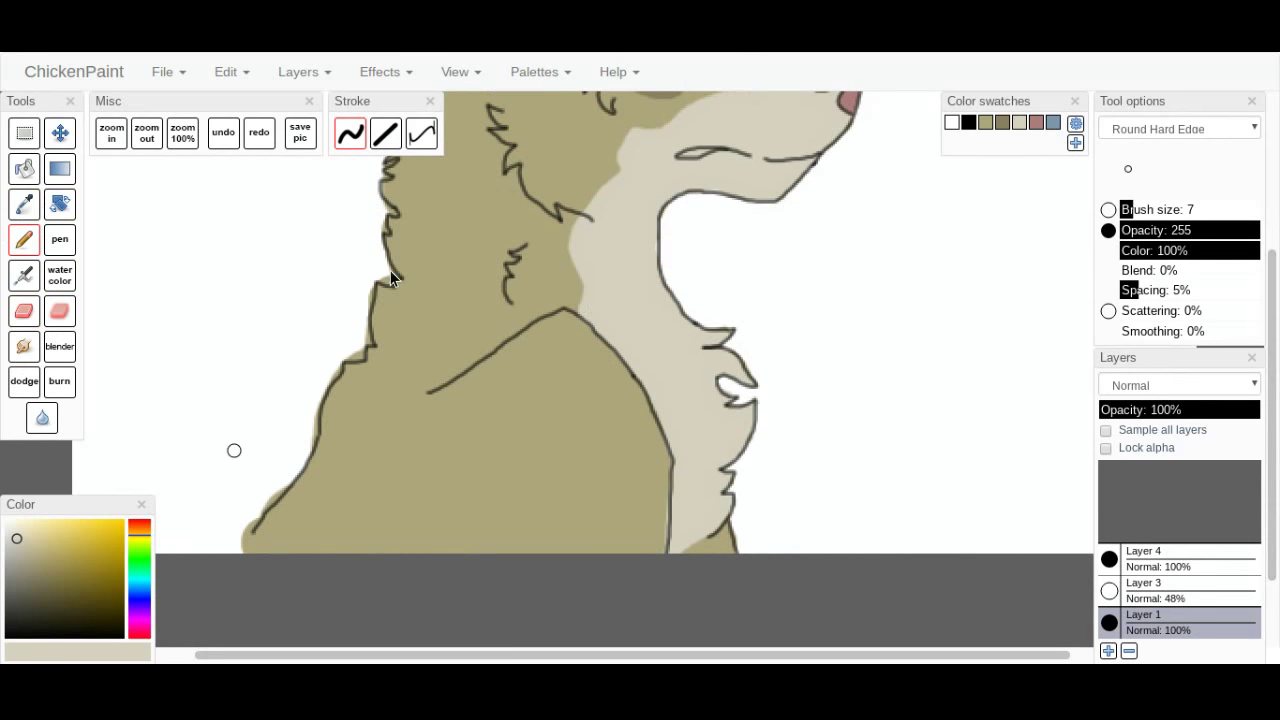
left_click(951, 123)
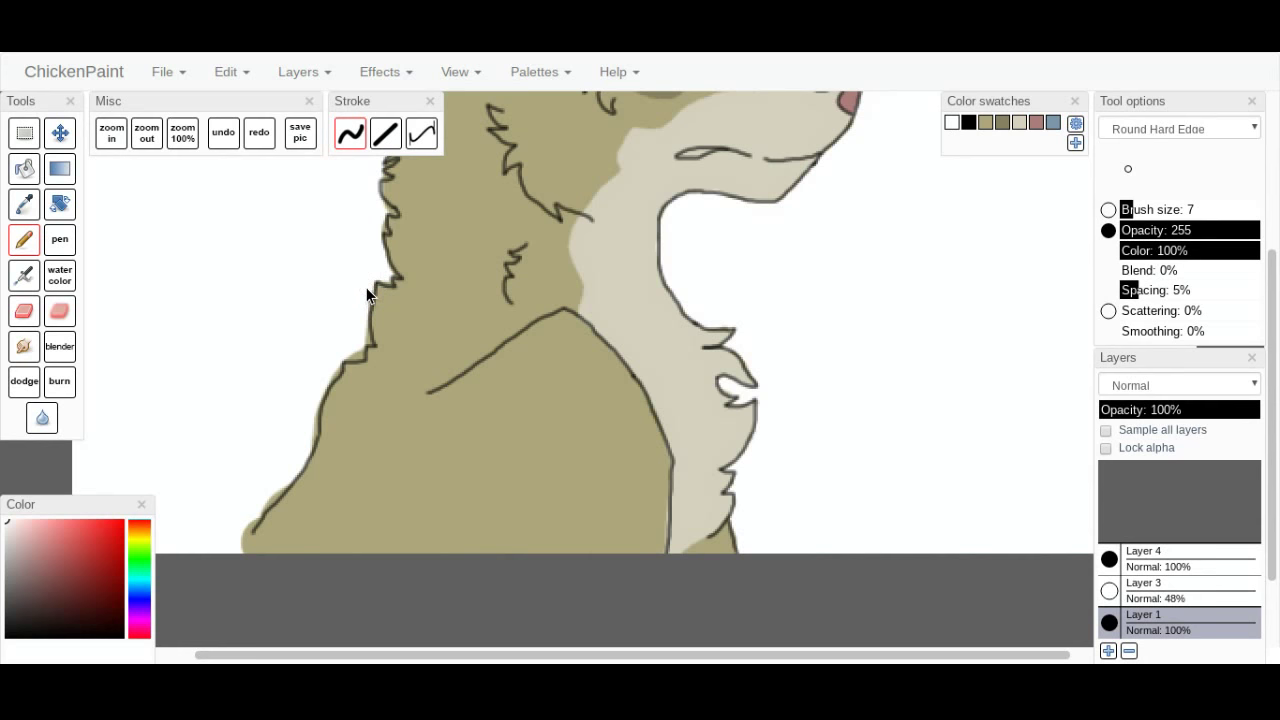
left_click_drag(355, 360, 358, 359)
left_click(232, 128)
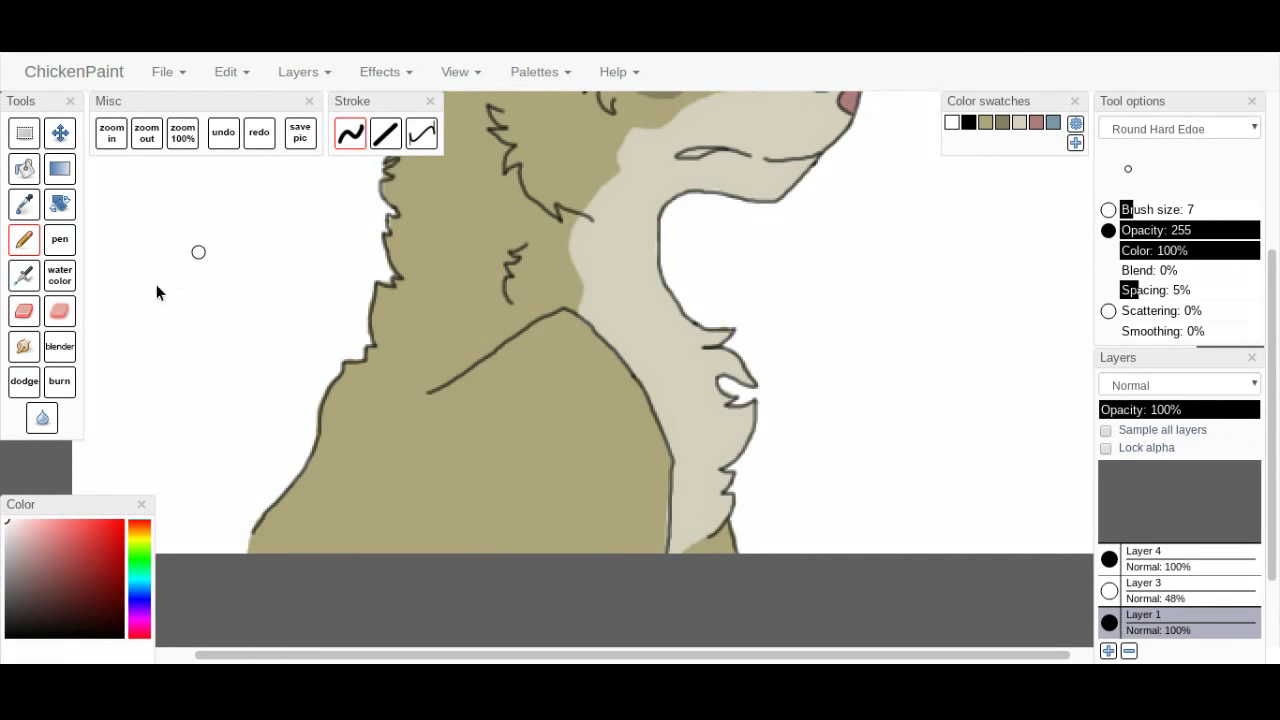
left_click(986, 123)
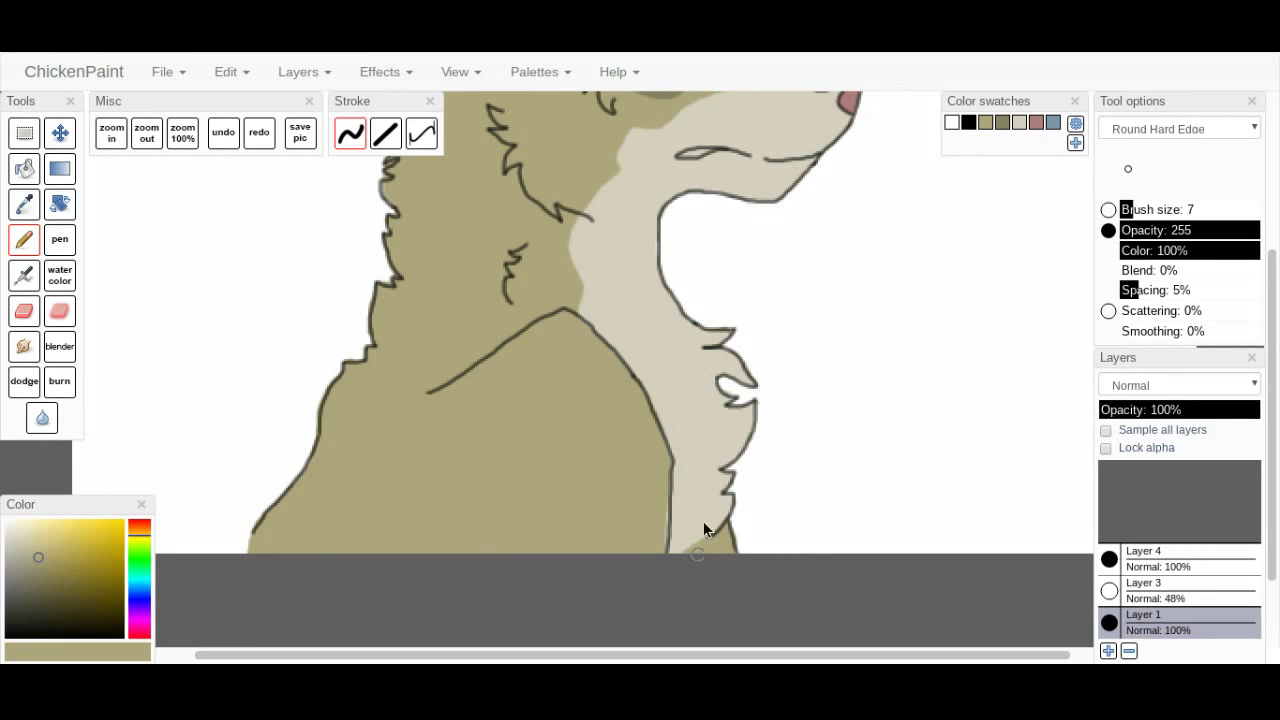
left_click_drag(663, 491, 663, 563)
Add a small white highlight to the blue iris beside the pupil with the pencil at brush size 2.
scroll(1272, 440, "up", 5)
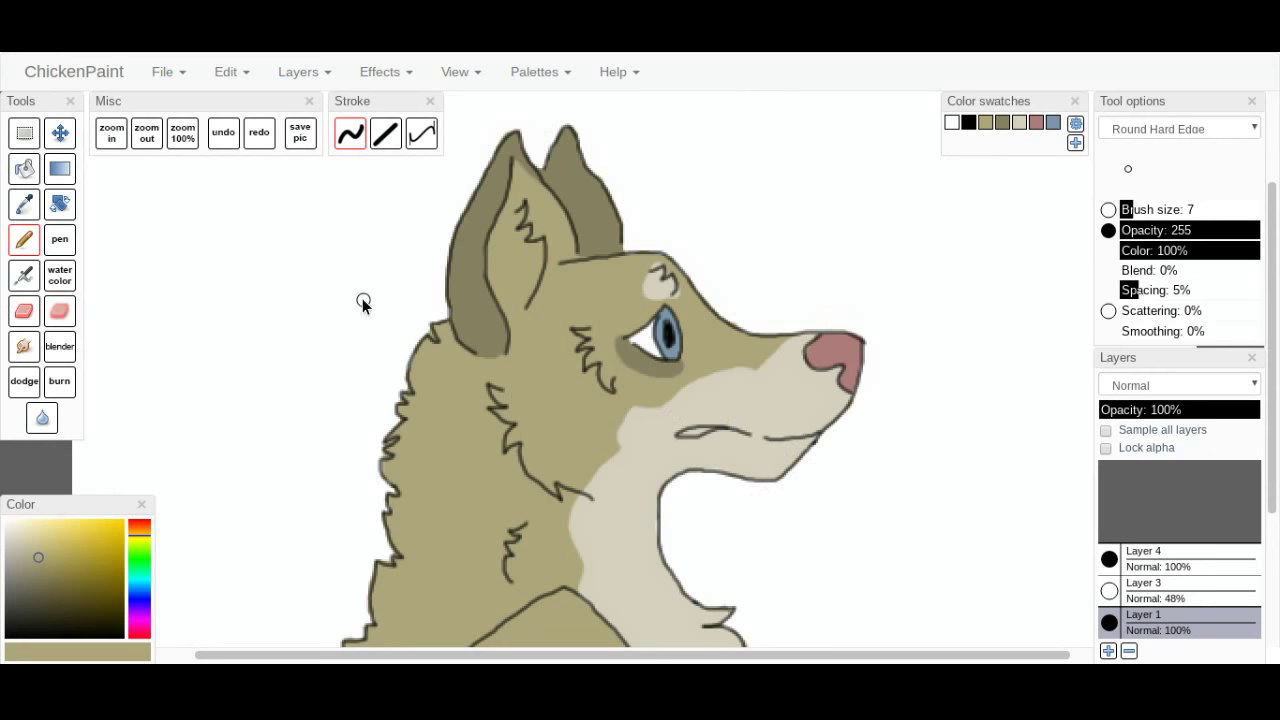
left_click(952, 122)
left_click(111, 132)
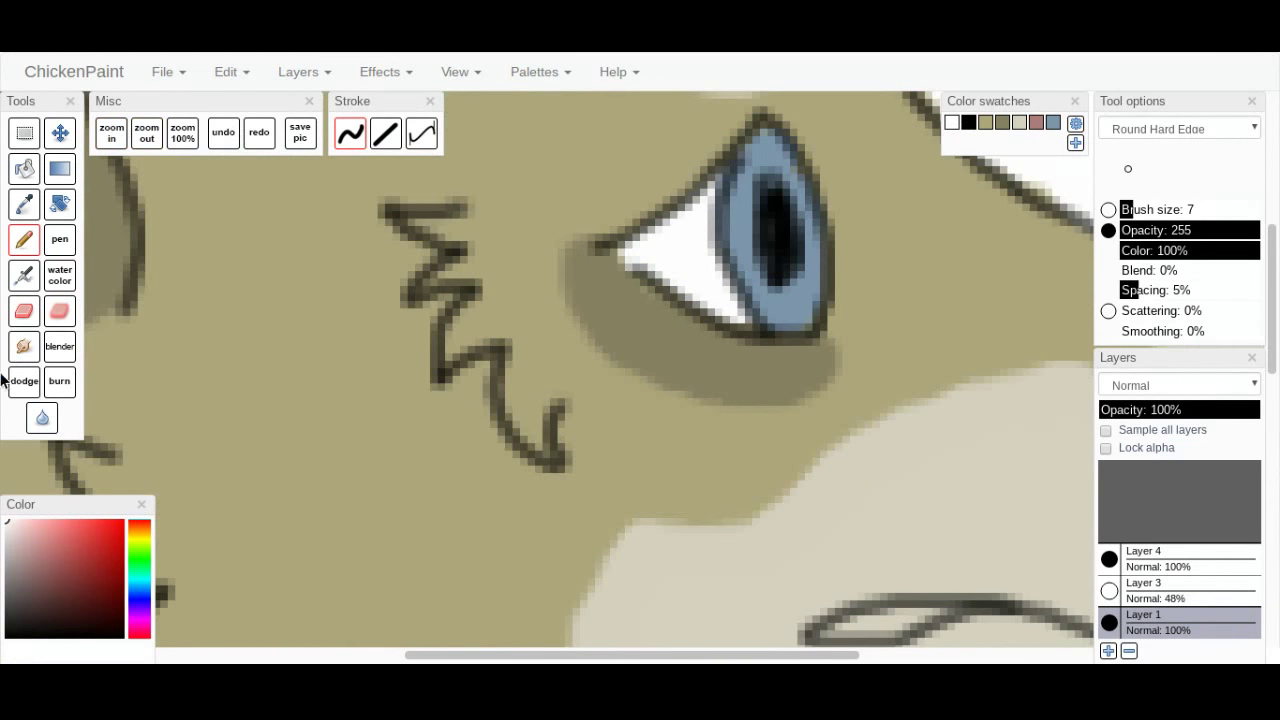
left_click_drag(1131, 212, 1125, 210)
left_click(1124, 211)
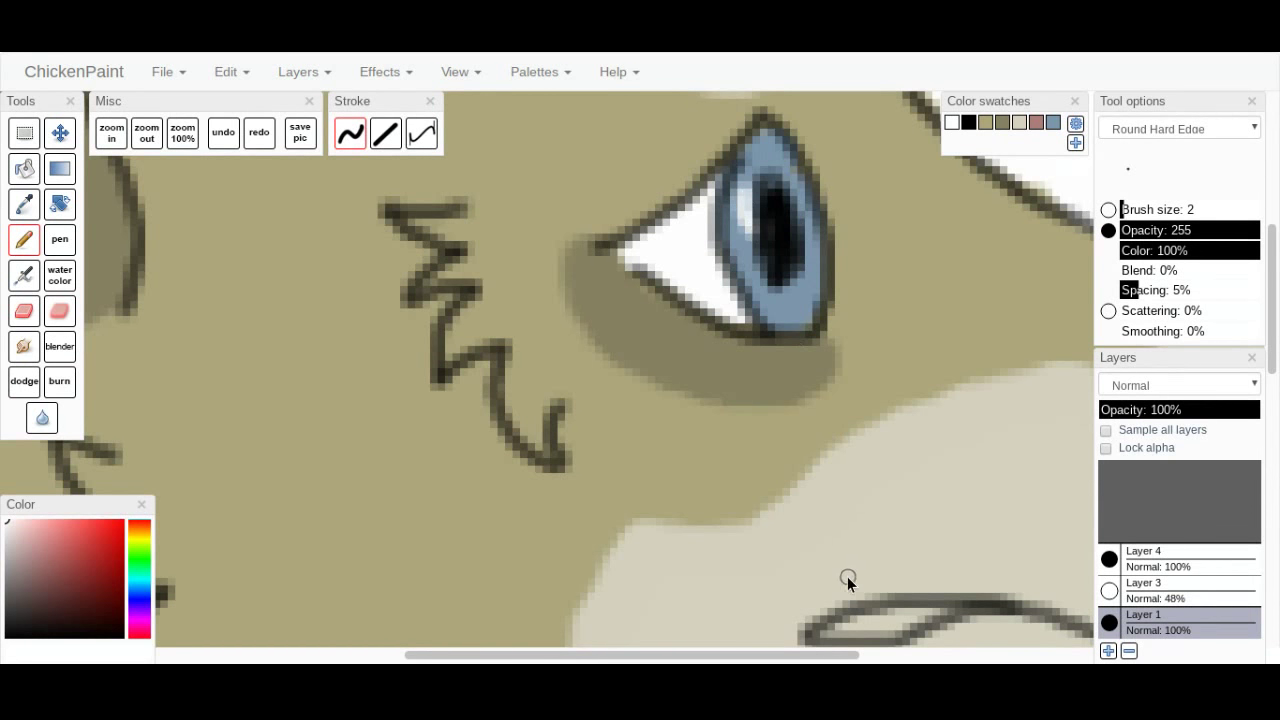
left_click(742, 199)
mouse_move(748, 197)
left_mouse_down()
mouse_move(760, 229)
mouse_move(769, 207)
left_mouse_up()
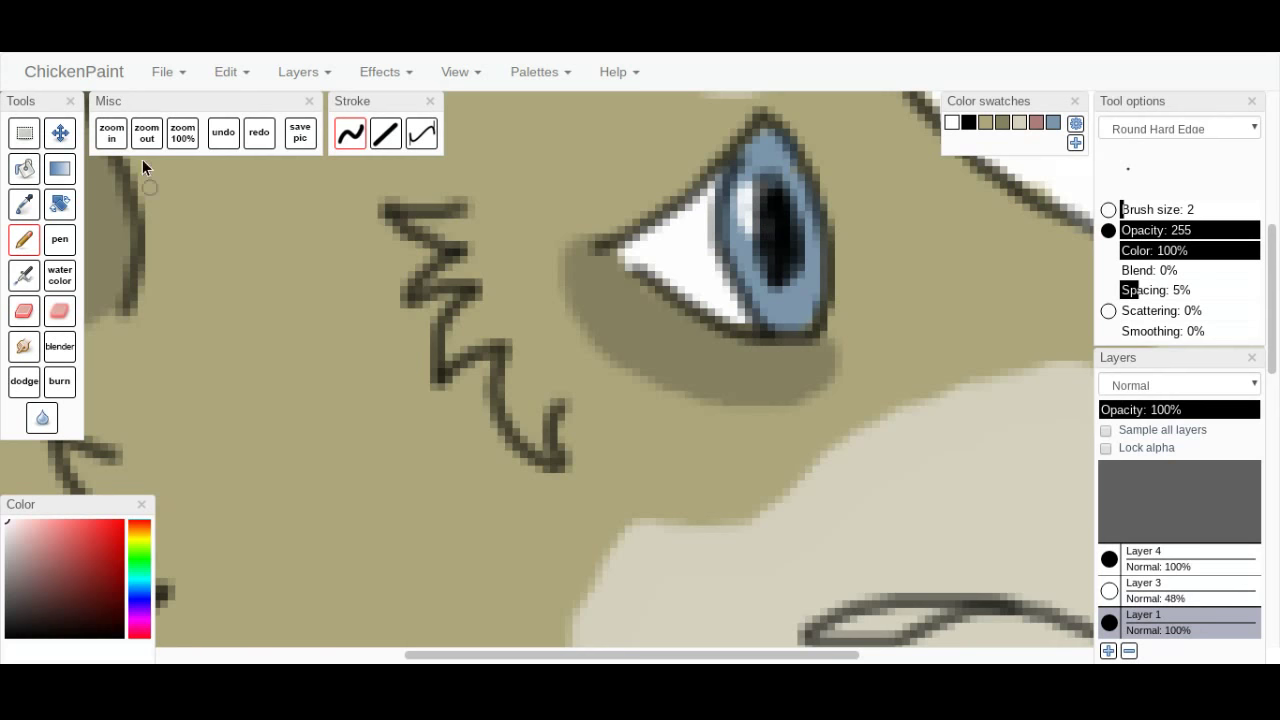
left_click(180, 133)
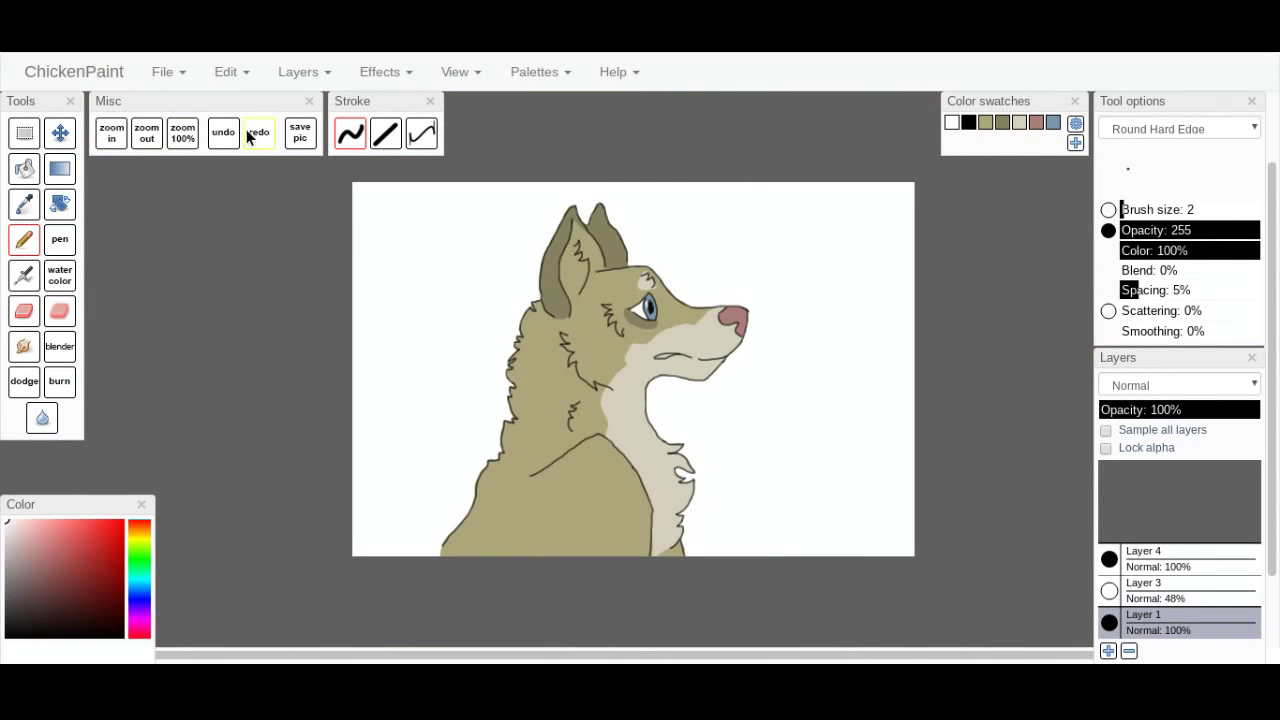
left_click(223, 138)
Save the drawing and dismiss the offer to post it to the forum.
left_click(170, 74)
left_click(183, 106)
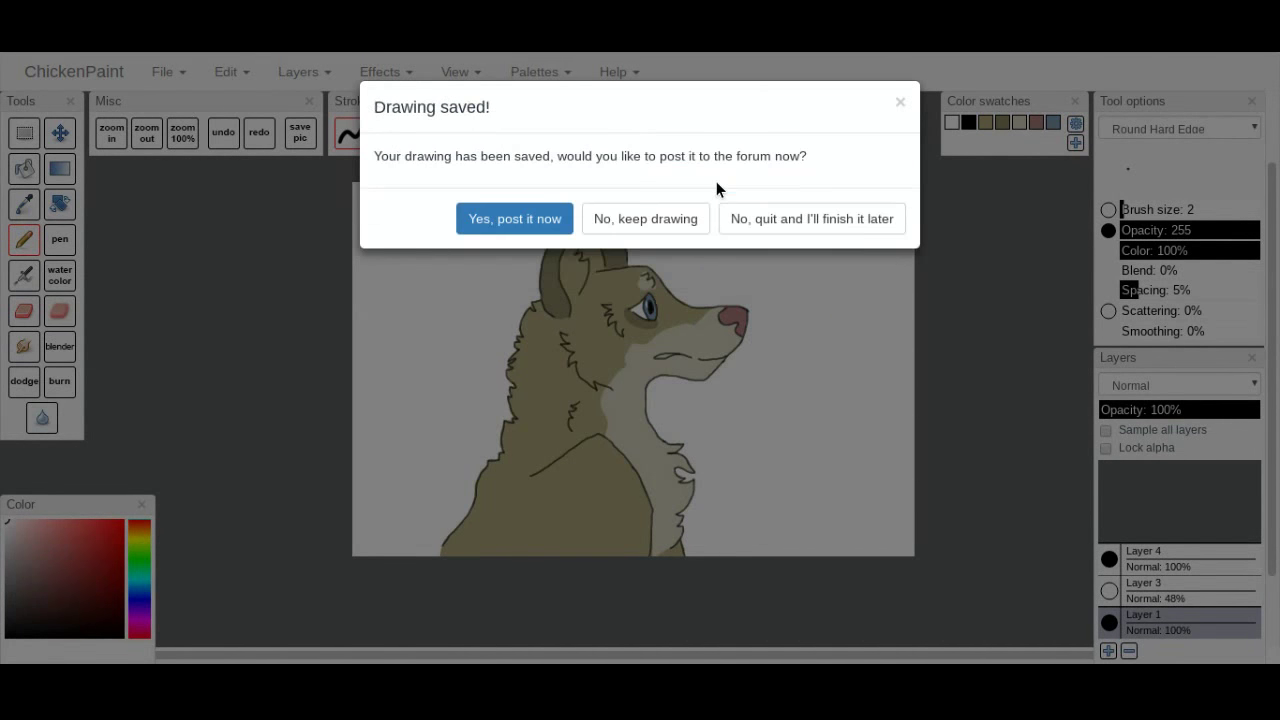
left_click(900, 104)
Paint a translucent pink heart on Layer 4 in the blank area behind the animal's head, using brush size 41 and opacity 99.
left_click(112, 133)
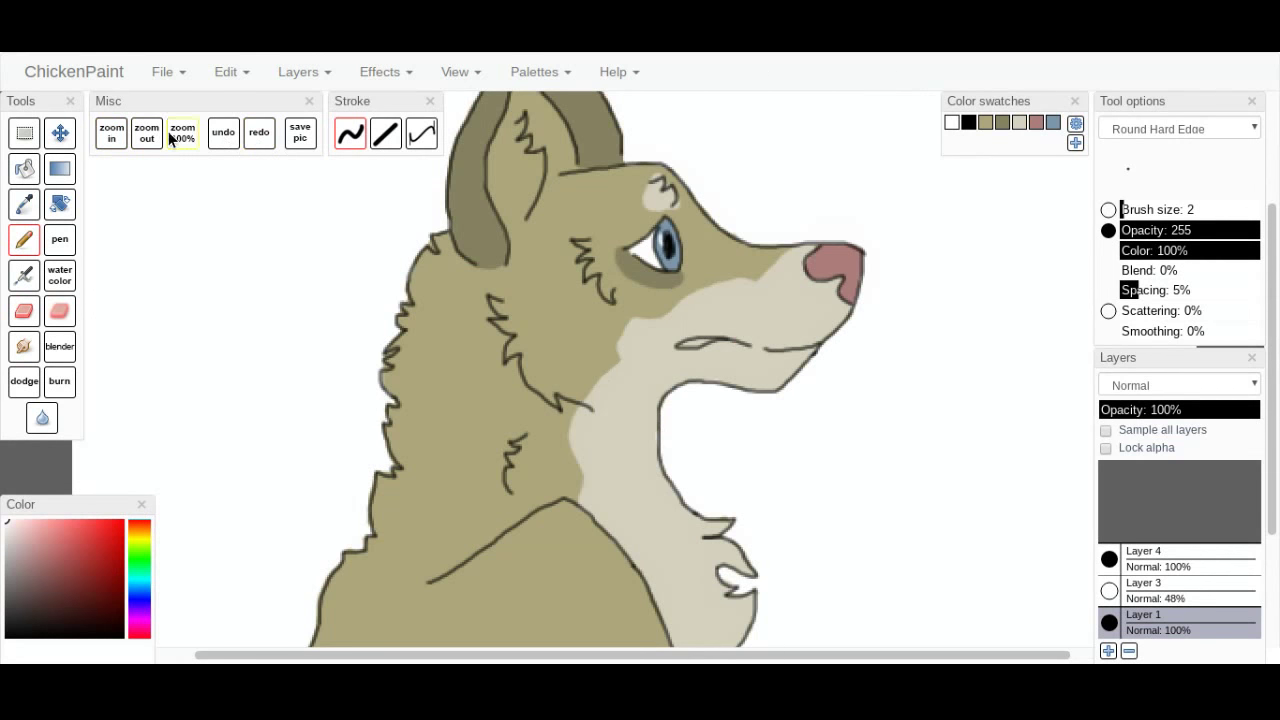
left_click(147, 133)
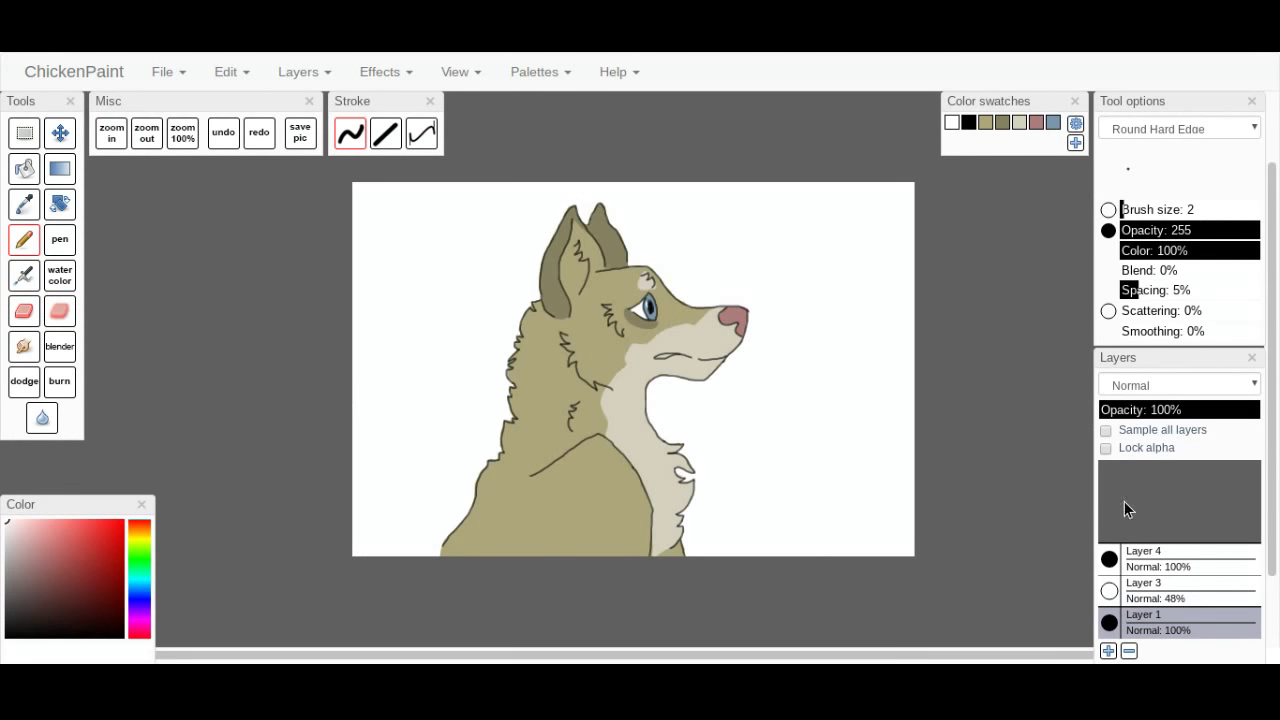
left_click(1180, 568)
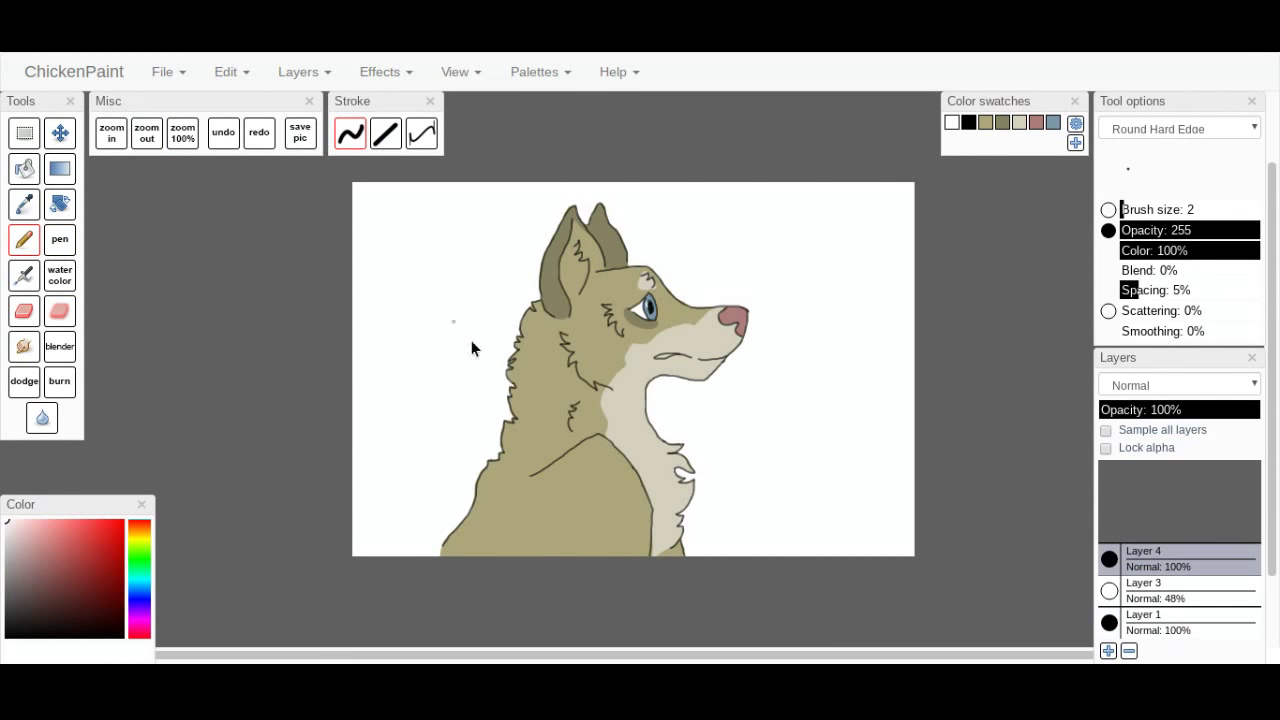
left_click(1037, 124)
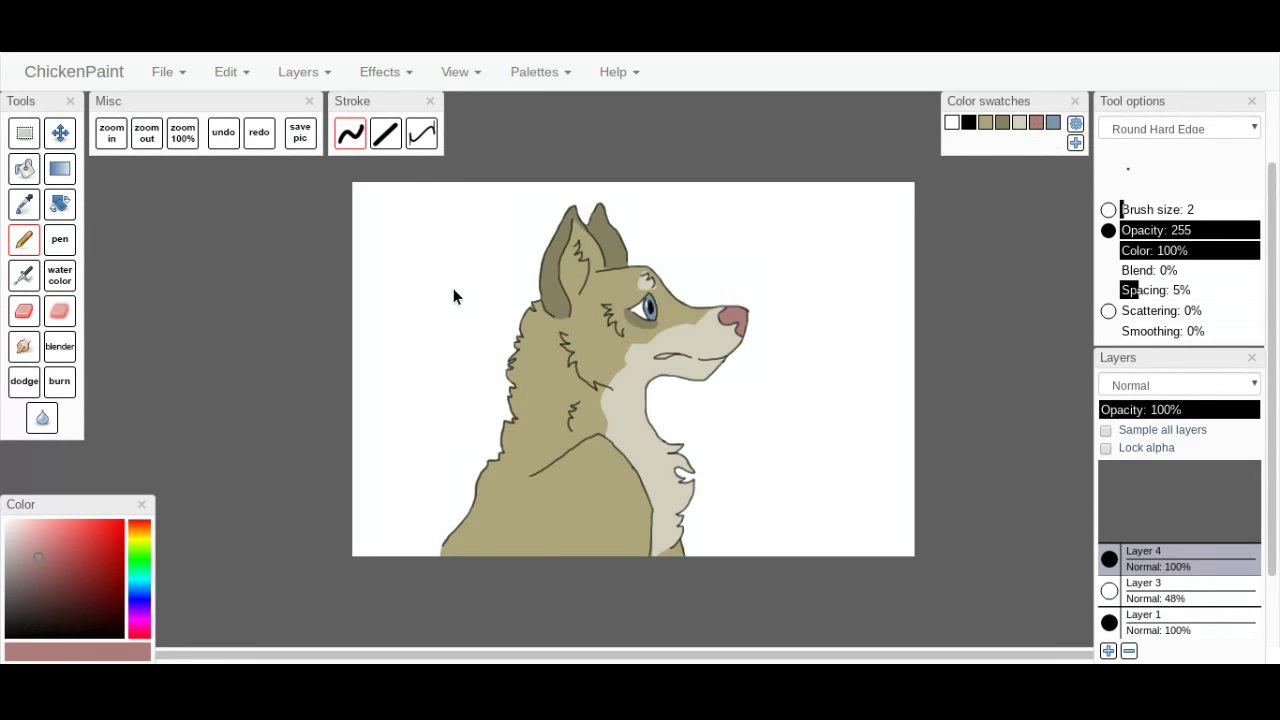
left_click(1136, 230)
mouse_move(1122, 209)
left_mouse_down()
mouse_move(1167, 209)
mouse_move(1174, 232)
left_mouse_up()
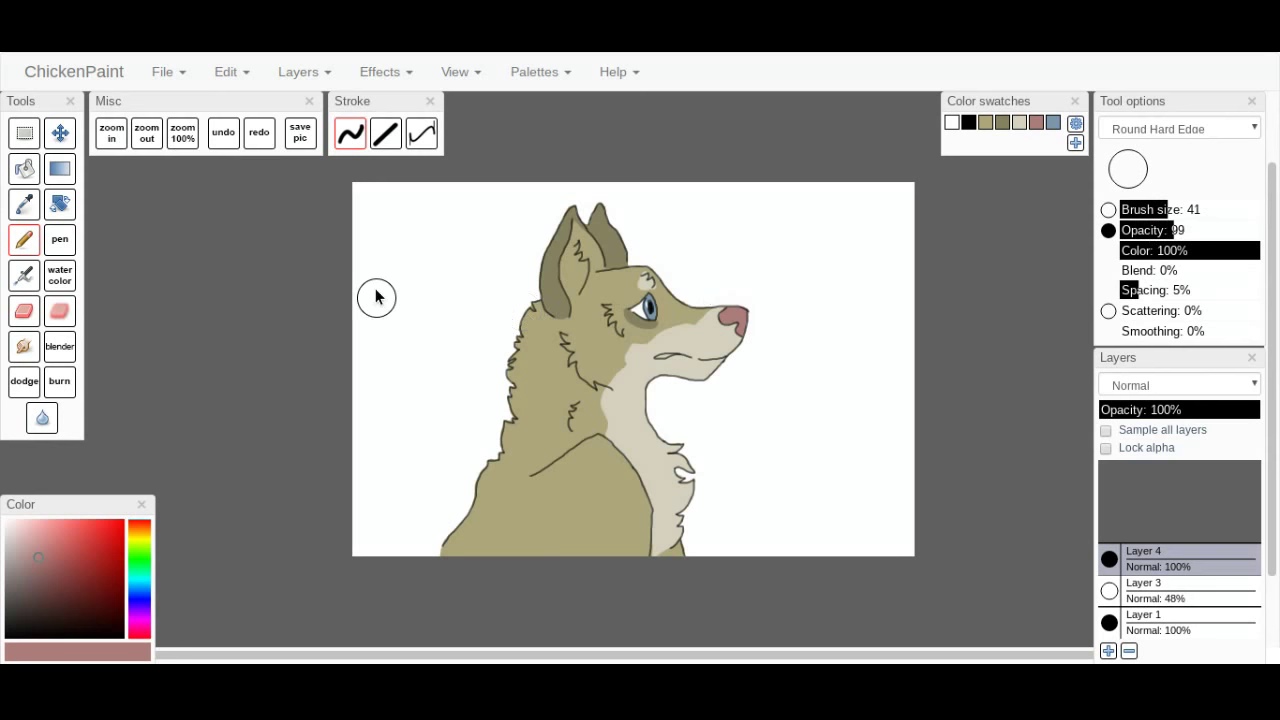
left_click_drag(434, 274, 447, 262)
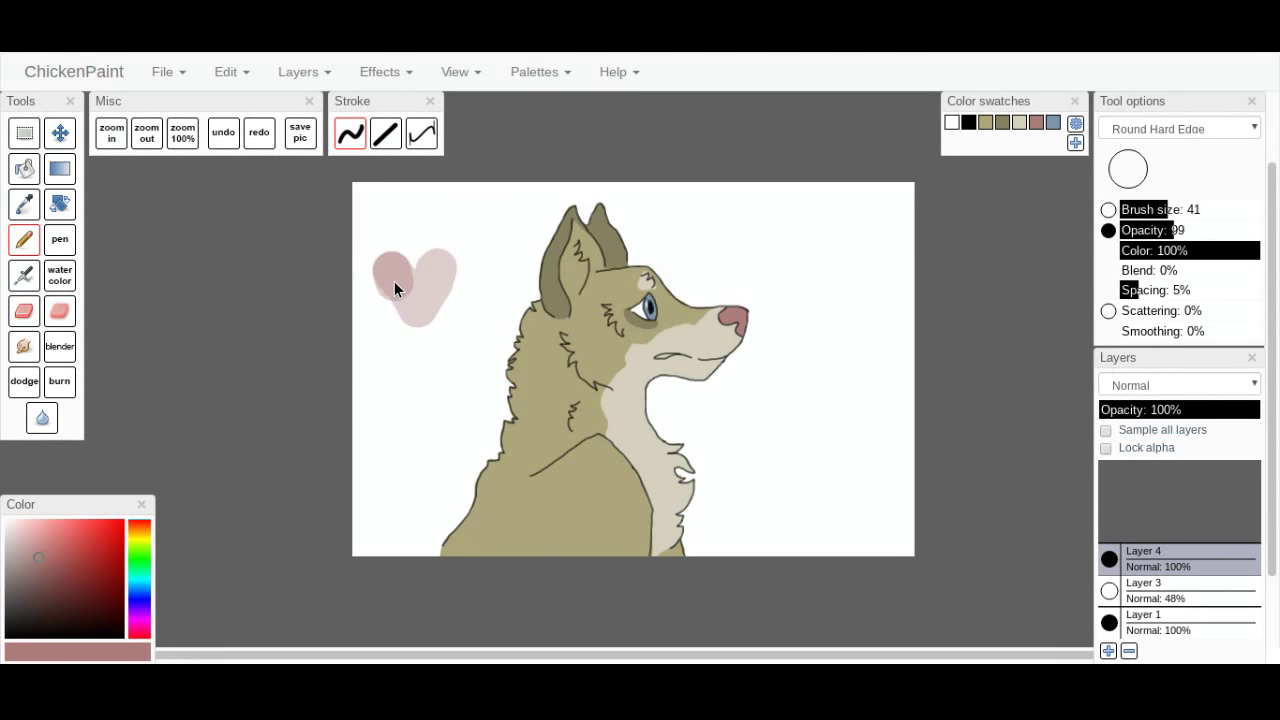
mouse_move(434, 270)
left_mouse_down()
mouse_move(450, 282)
mouse_move(420, 322)
left_mouse_up()
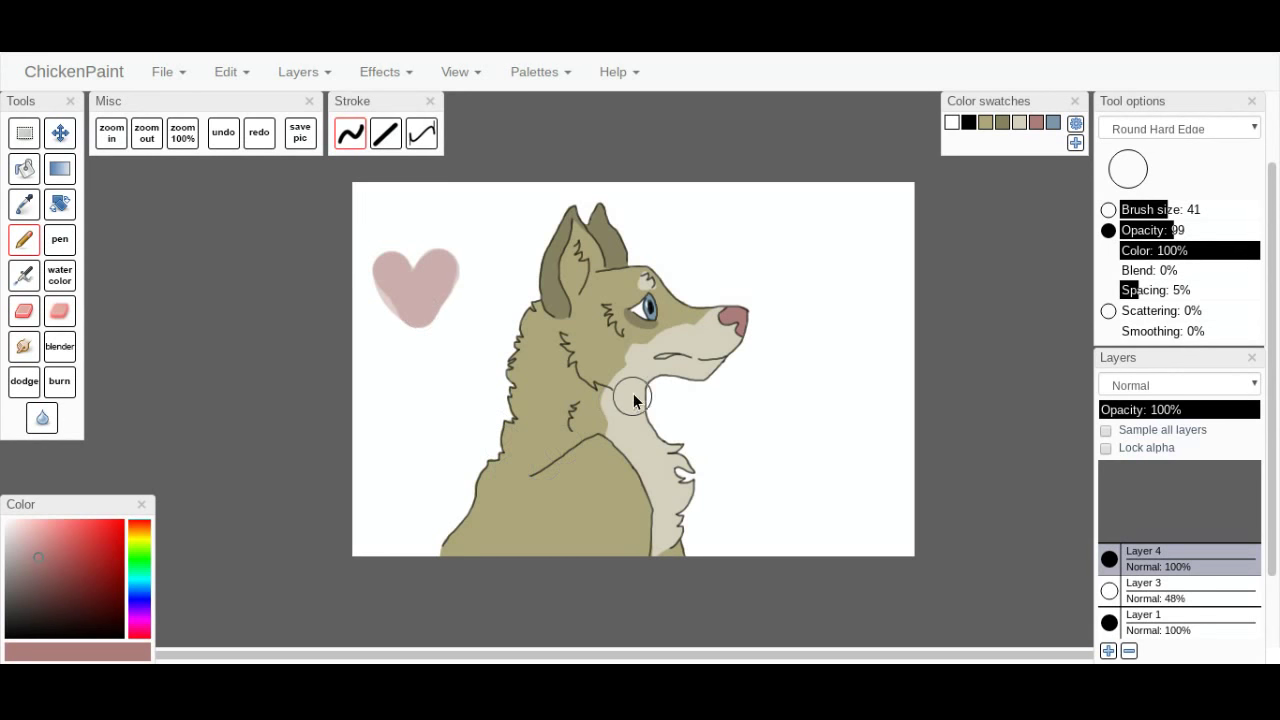